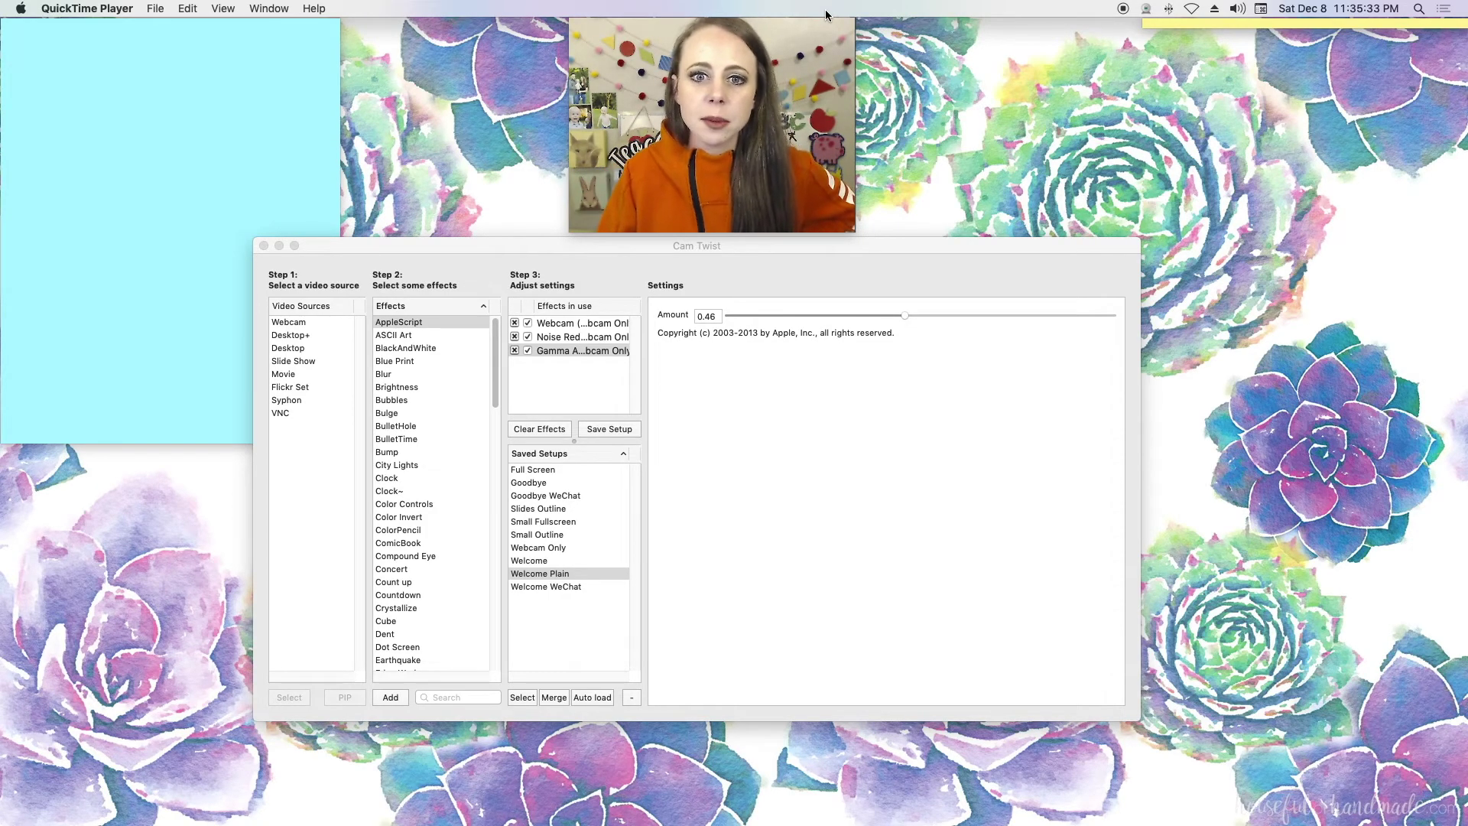
- Turn on CamTwist's Studio view and open Preferences on the General tab
{"action": "left_click", "coordinate": [889, 243]}
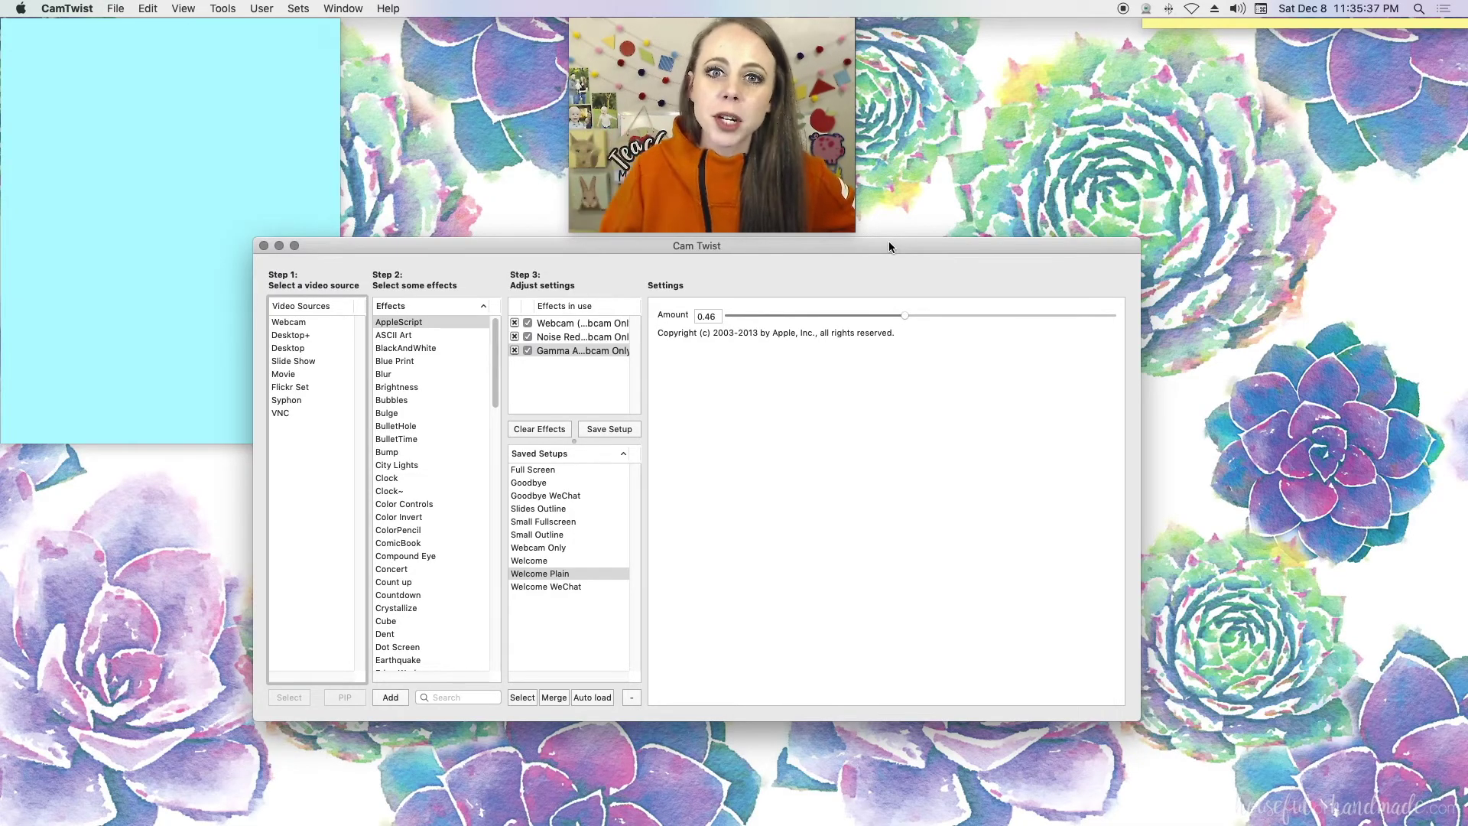
{"action": "mouse_move", "coordinate": [708, 40]}
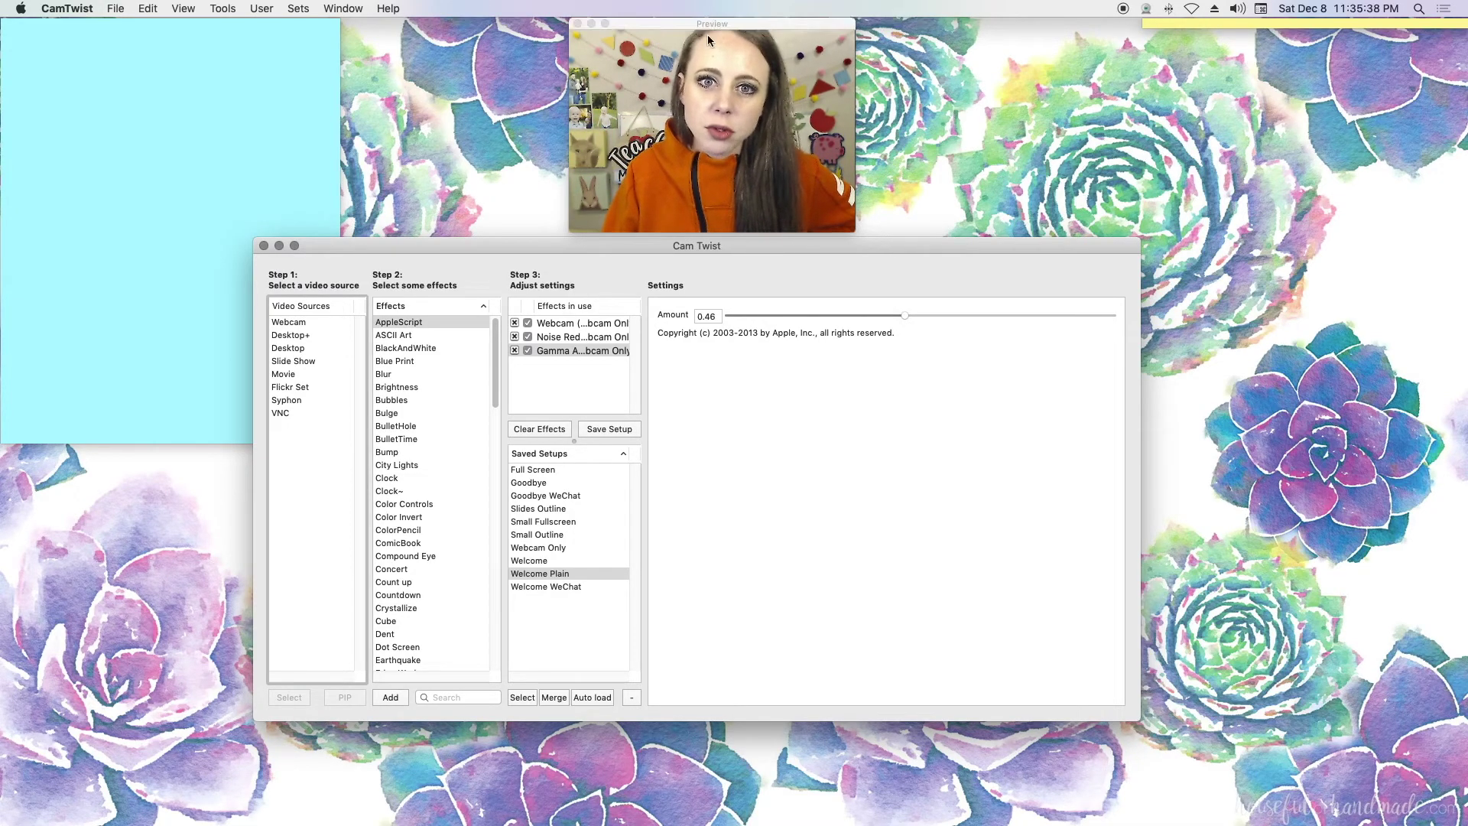
{"action": "left_click", "coordinate": [182, 11]}
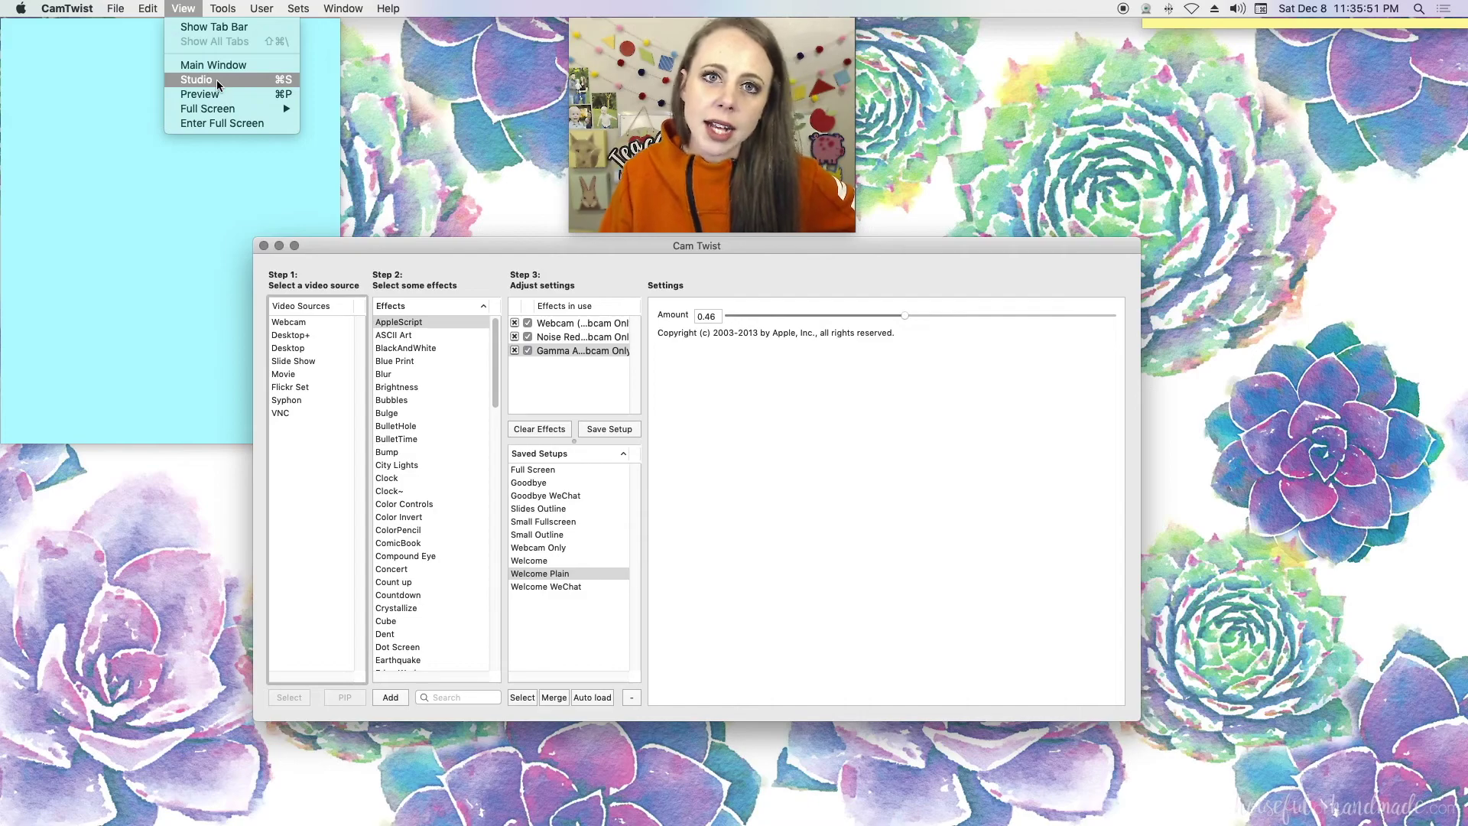
{"action": "left_click", "coordinate": [673, 237]}
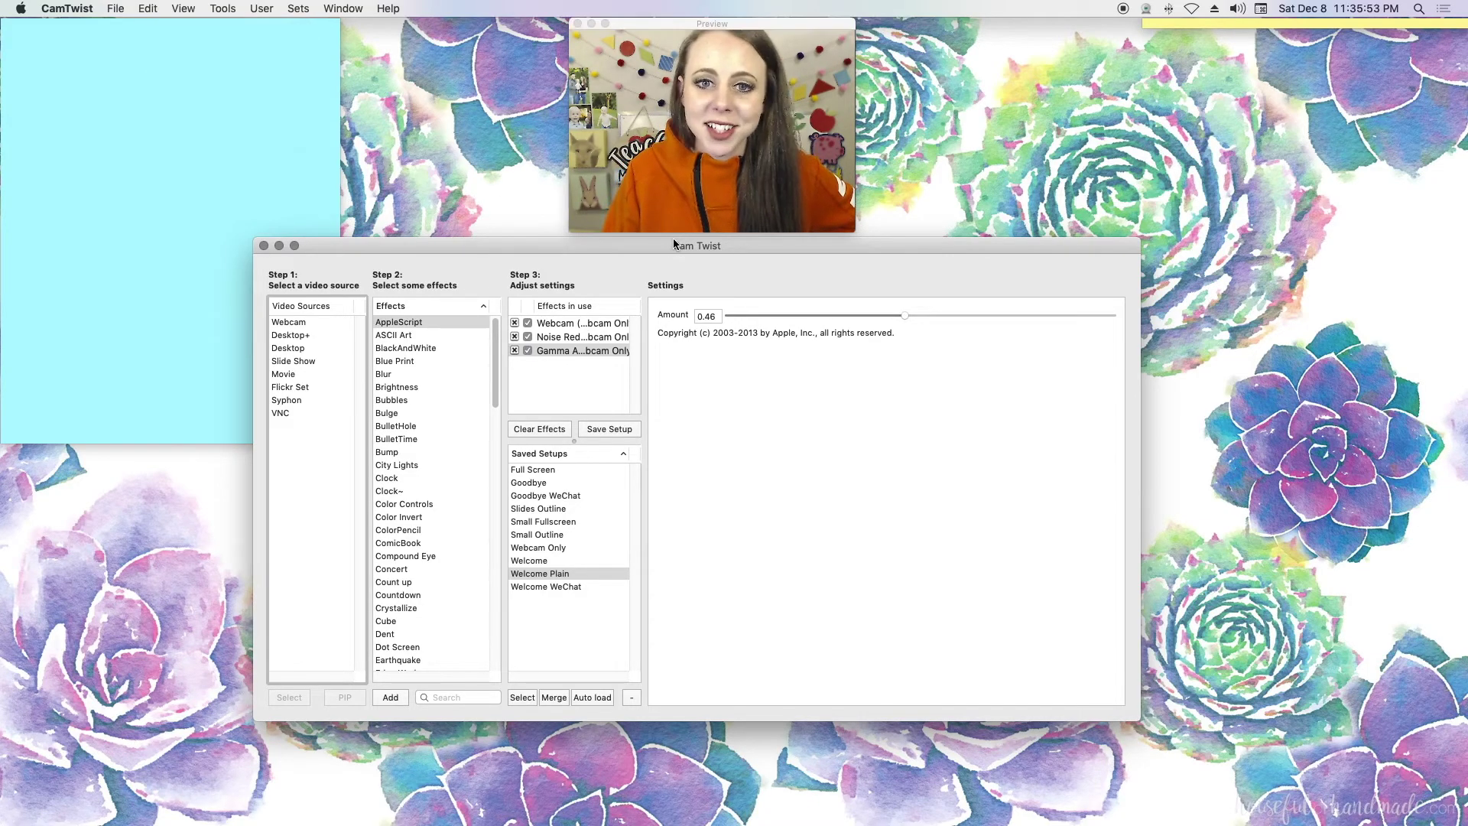
{"action": "left_click", "coordinate": [79, 9]}
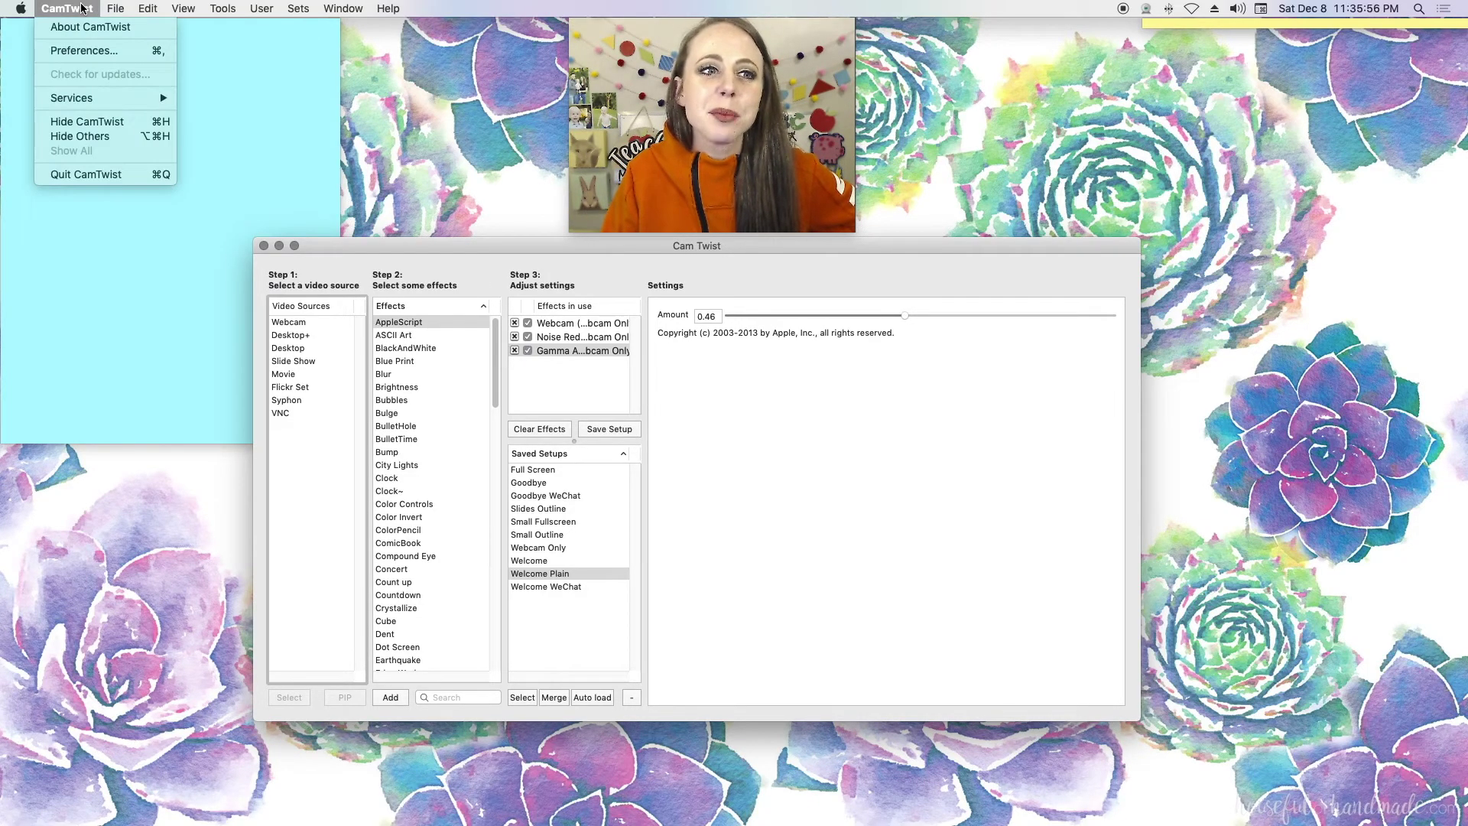
{"action": "left_click", "coordinate": [83, 50]}
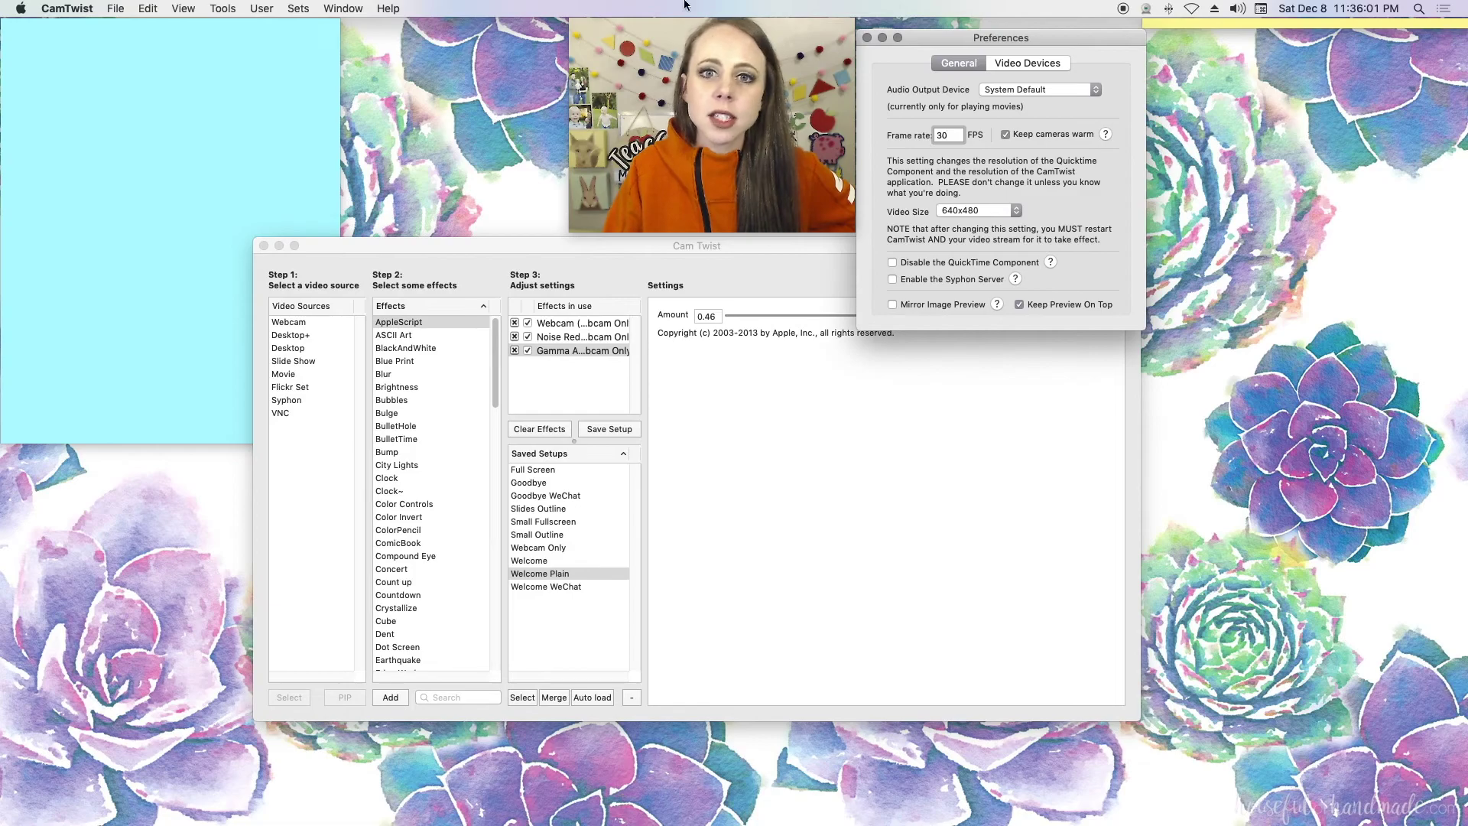
- Shift the Preferences window slightly to the right
{"action": "left_click_drag", "start_coordinate": [926, 29], "coordinate": [929, 29]}
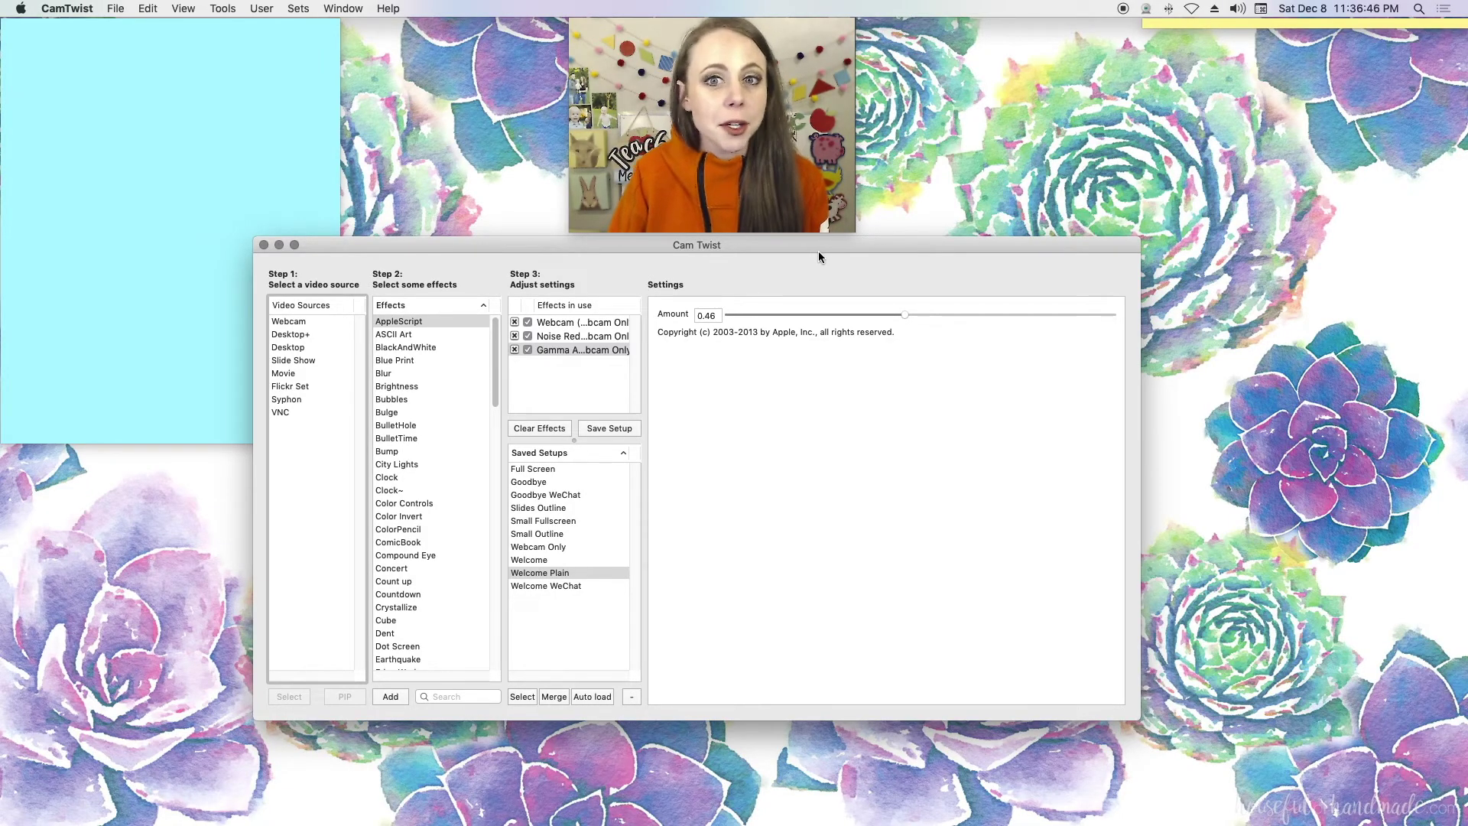
{"action": "left_click", "coordinate": [264, 245]}
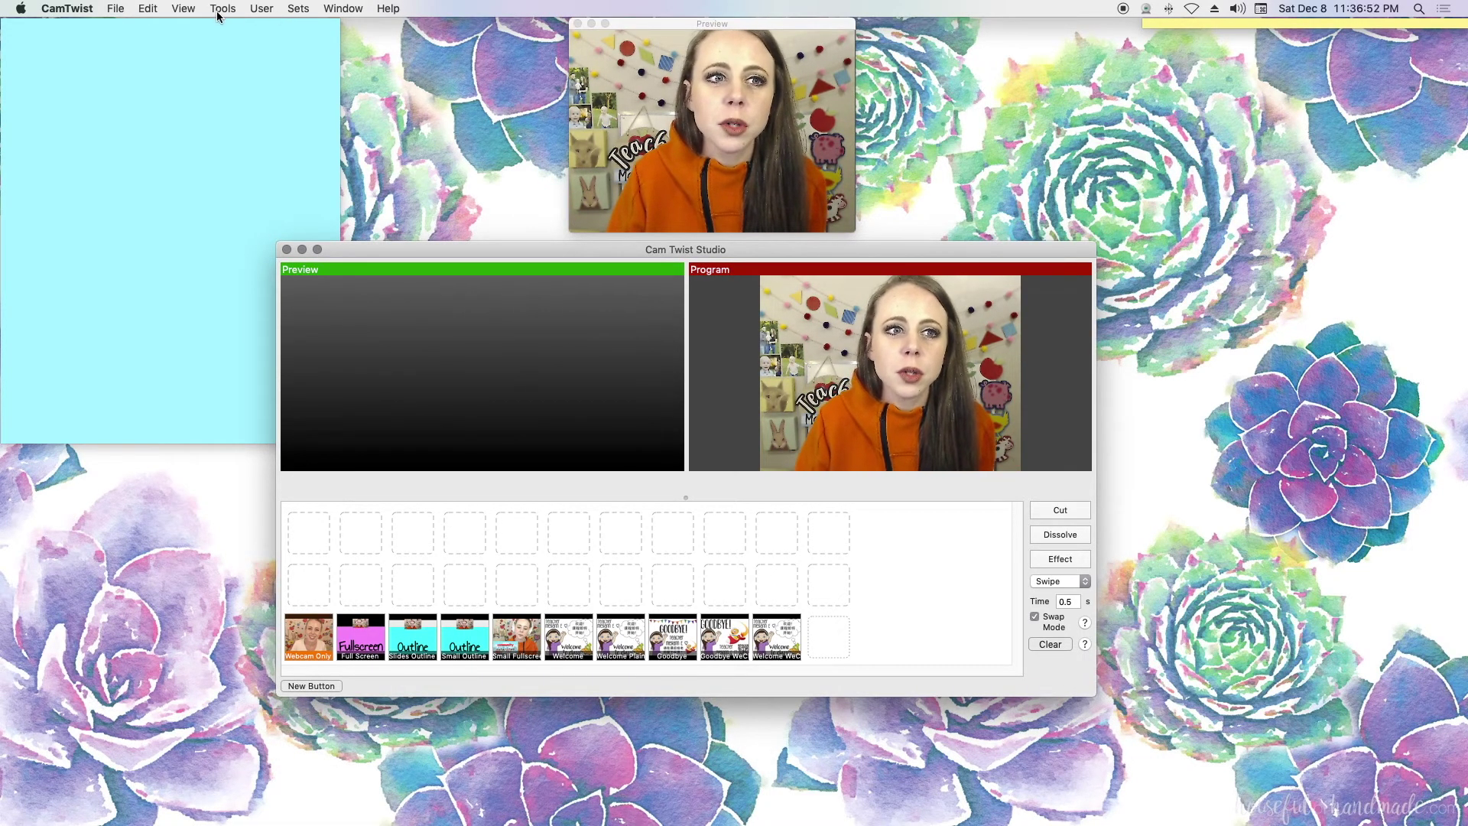
{"action": "left_click", "coordinate": [185, 9]}
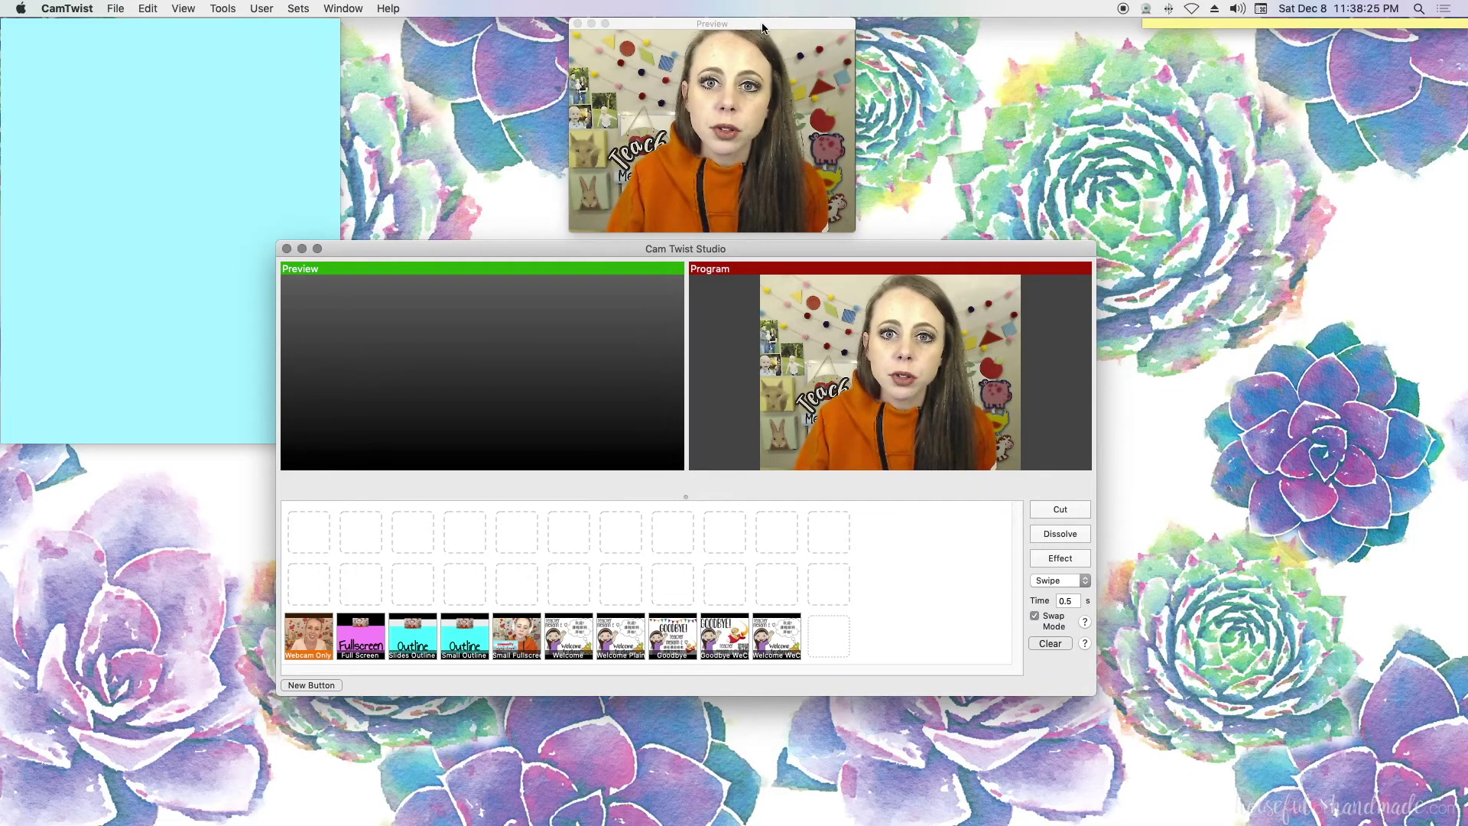
{"action": "left_click_drag", "start_coordinate": [764, 27], "coordinate": [764, 6]}
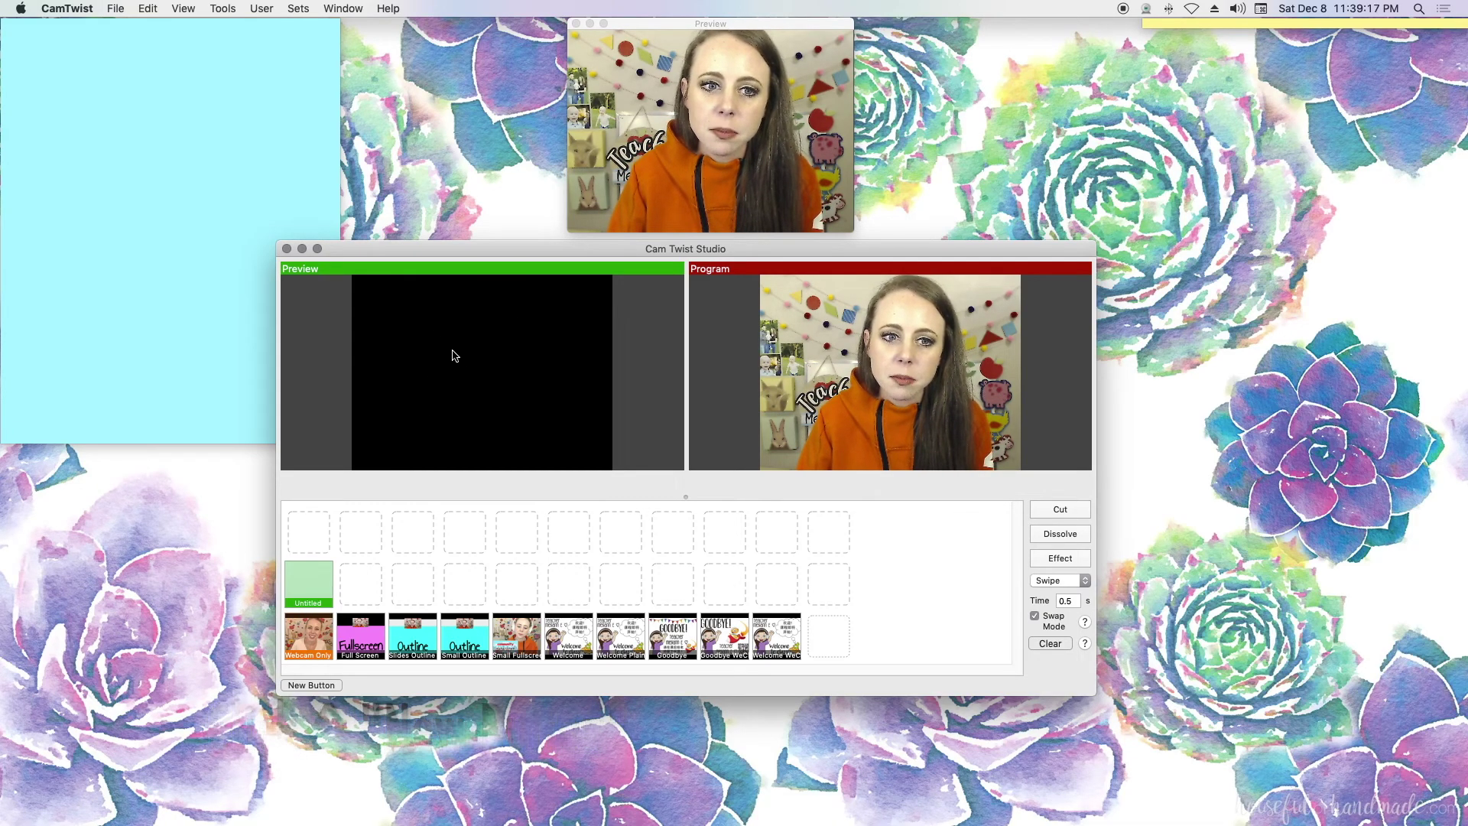
- Rename the new Untitled button to 'Webcam' and bring up the Effects library
{"action": "right_click", "coordinate": [304, 588]}
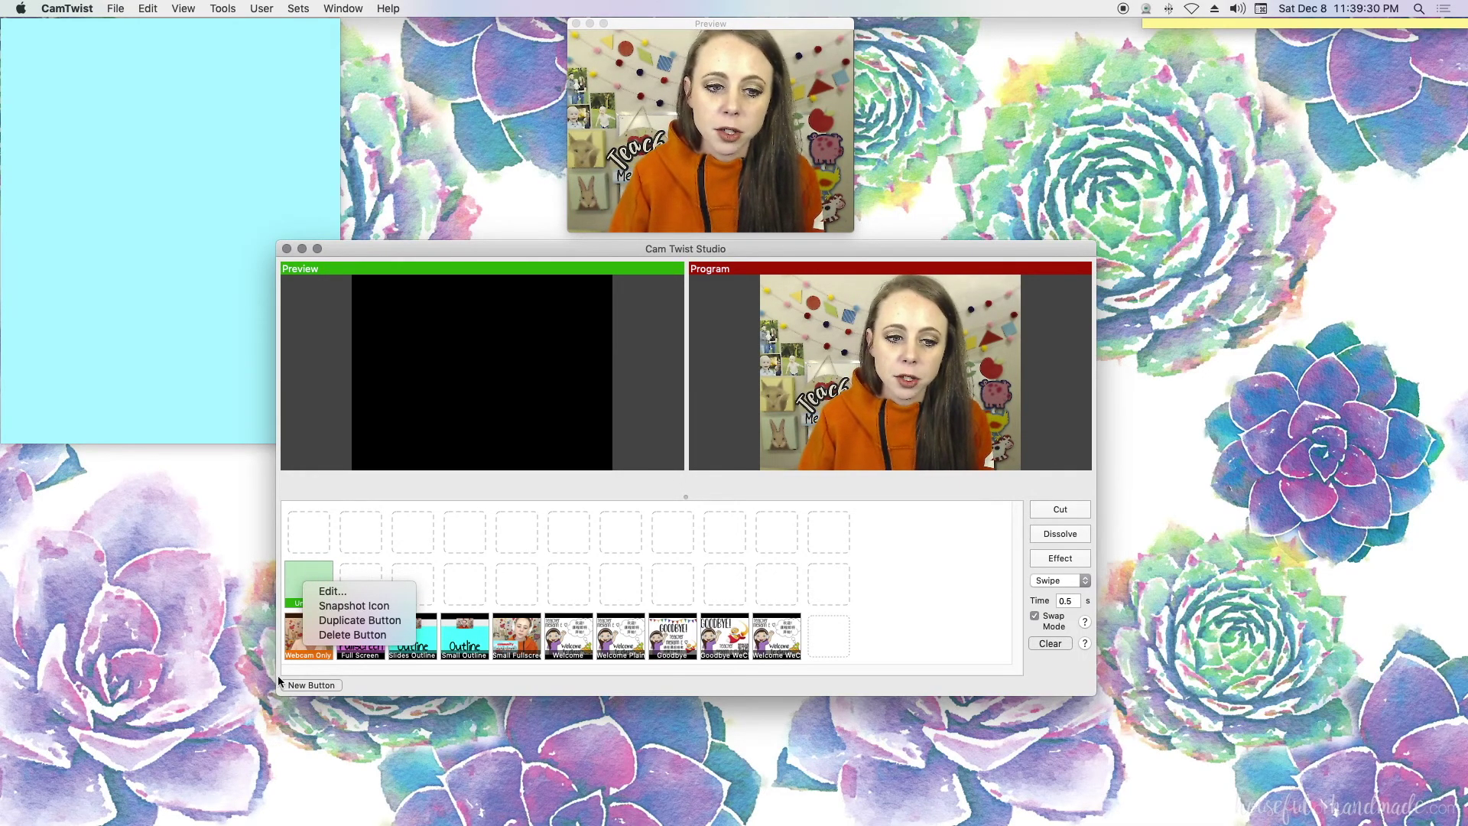
{"action": "left_click", "coordinate": [328, 592]}
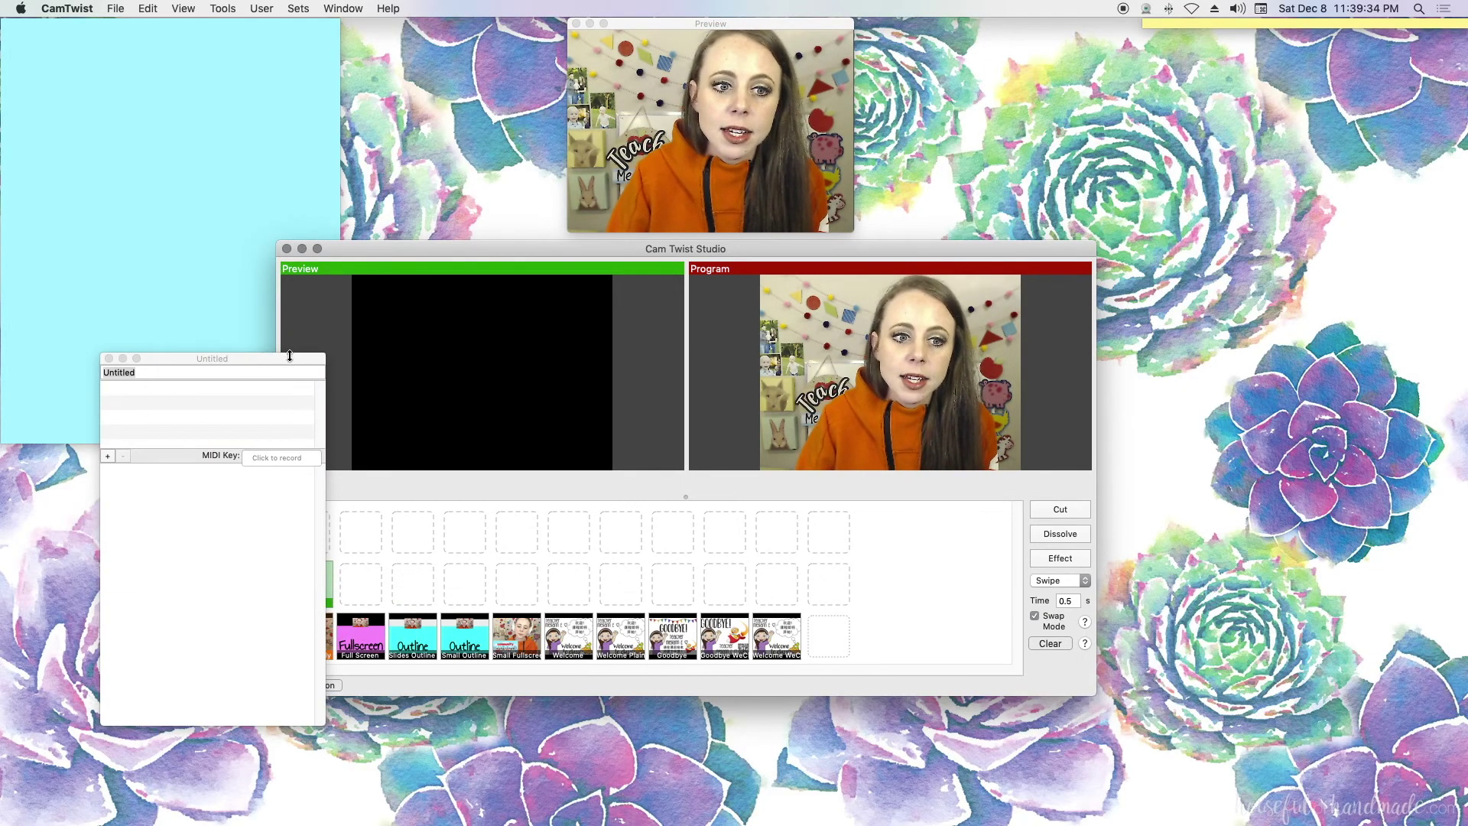
{"action": "left_click_drag", "start_coordinate": [290, 355], "coordinate": [1053, 10]}
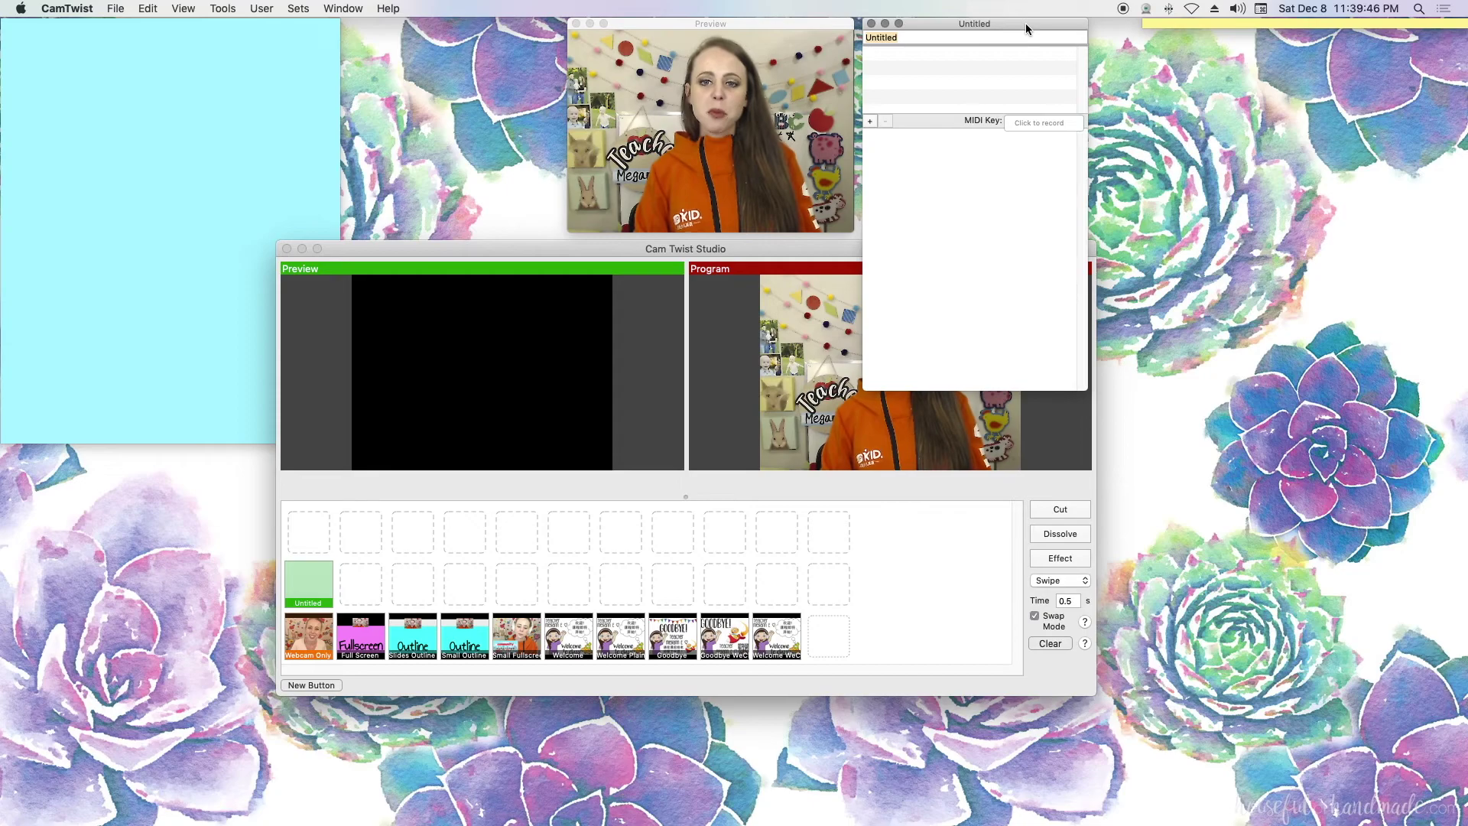
{"action": "type", "text": "Web"}
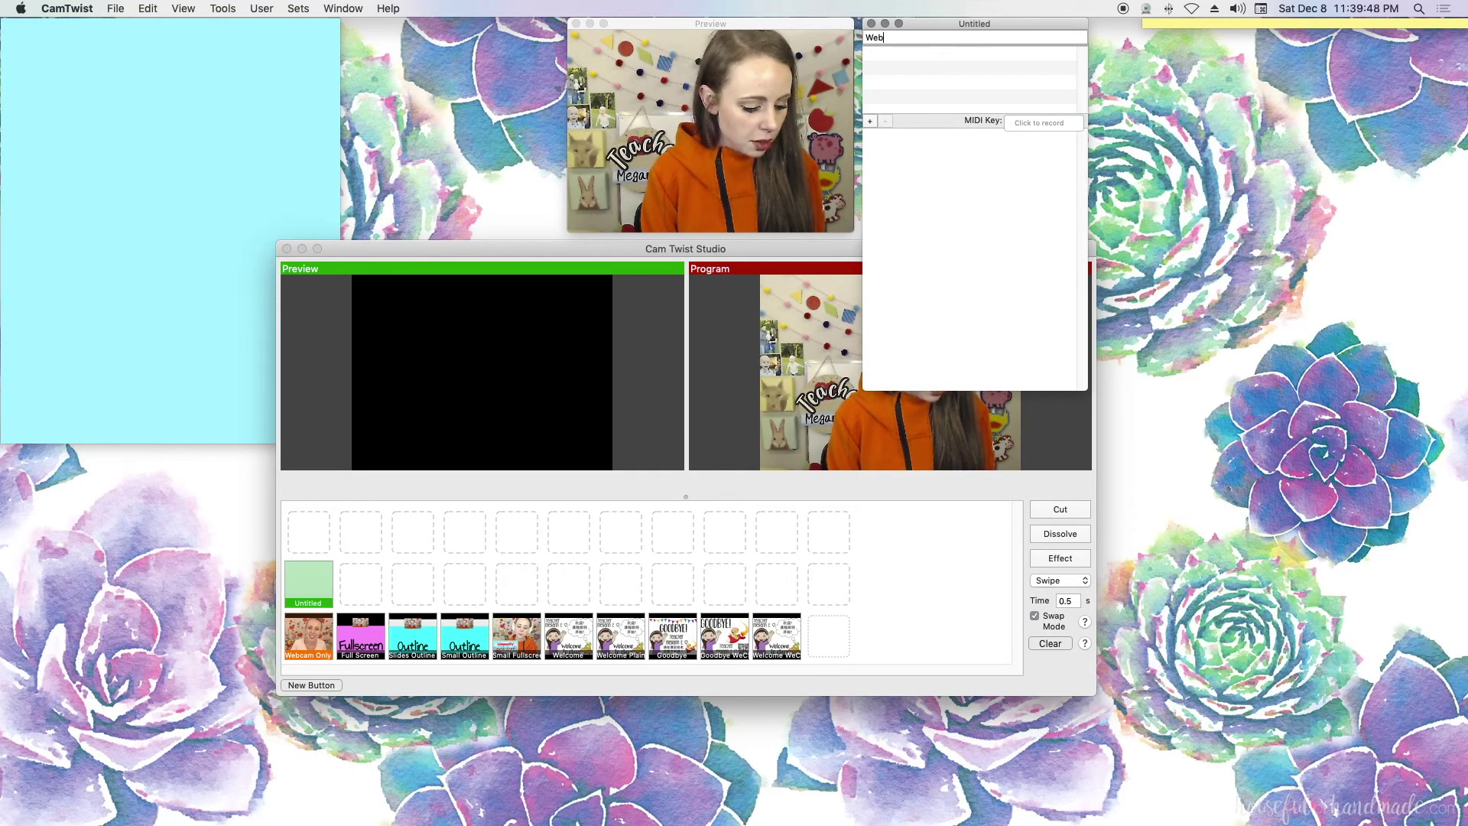
{"action": "type", "text": "cam"}
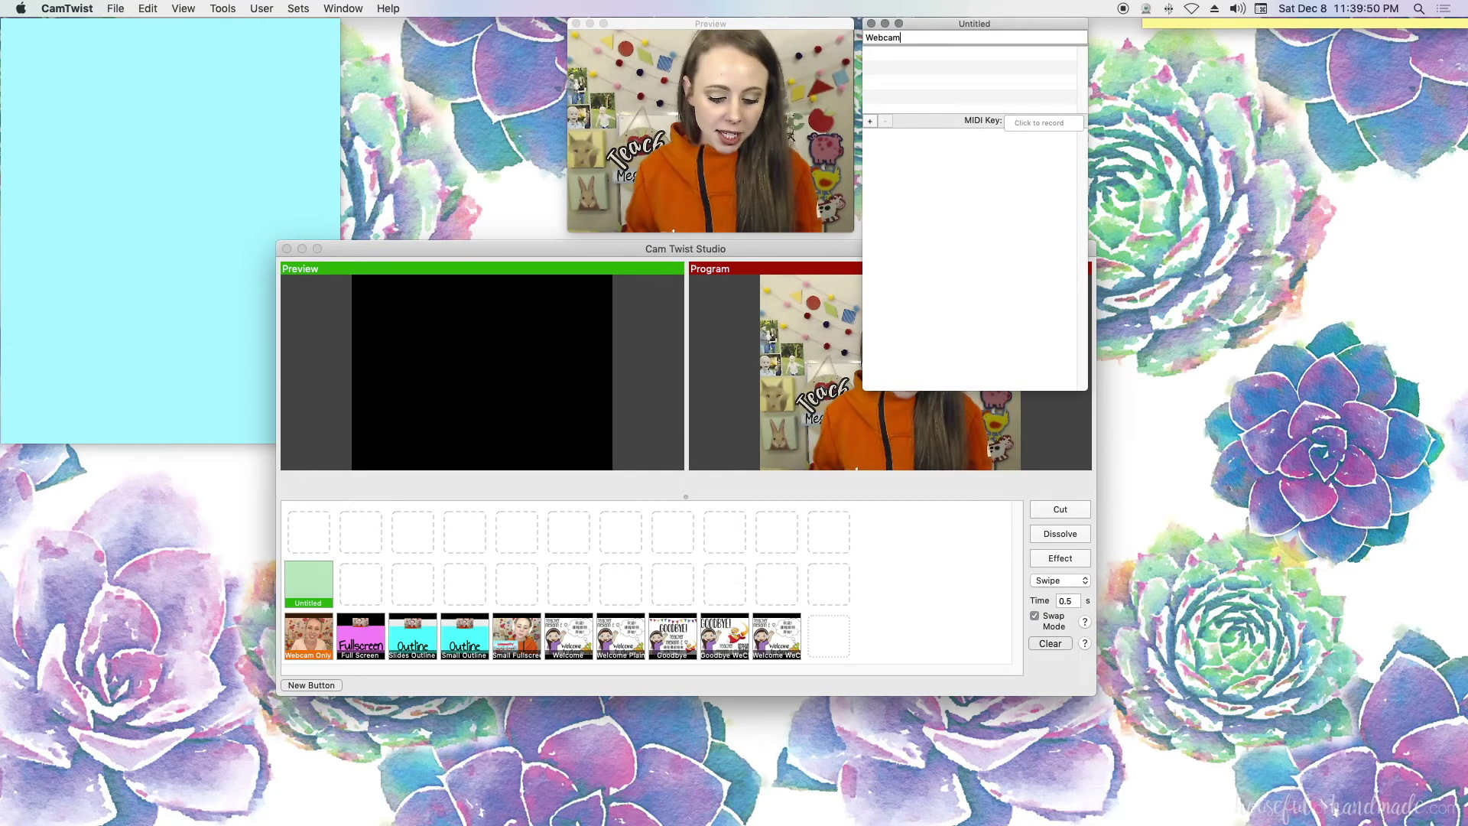
{"action": "key", "text": "Return"}
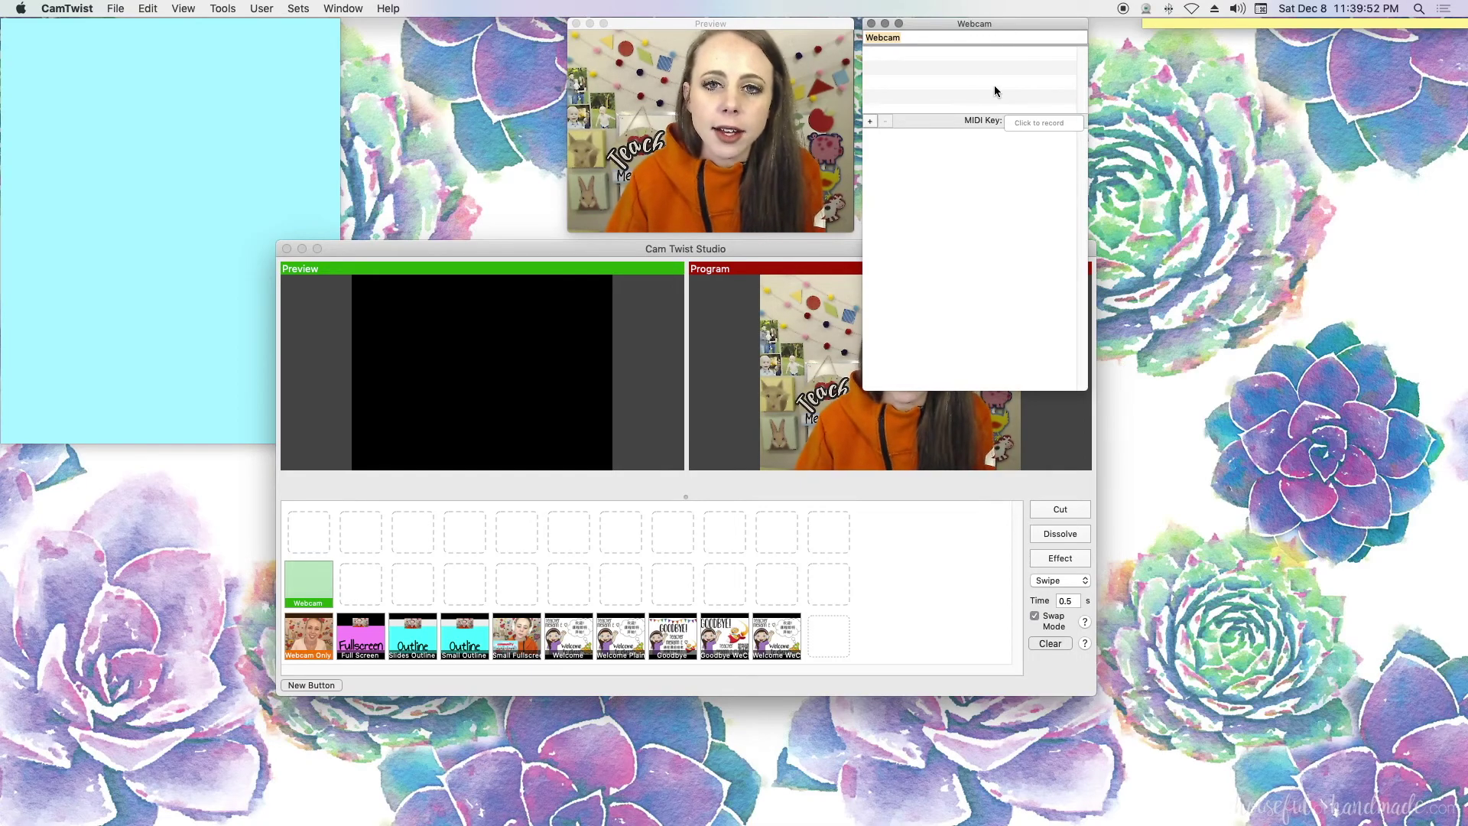
{"action": "left_click", "coordinate": [870, 122]}
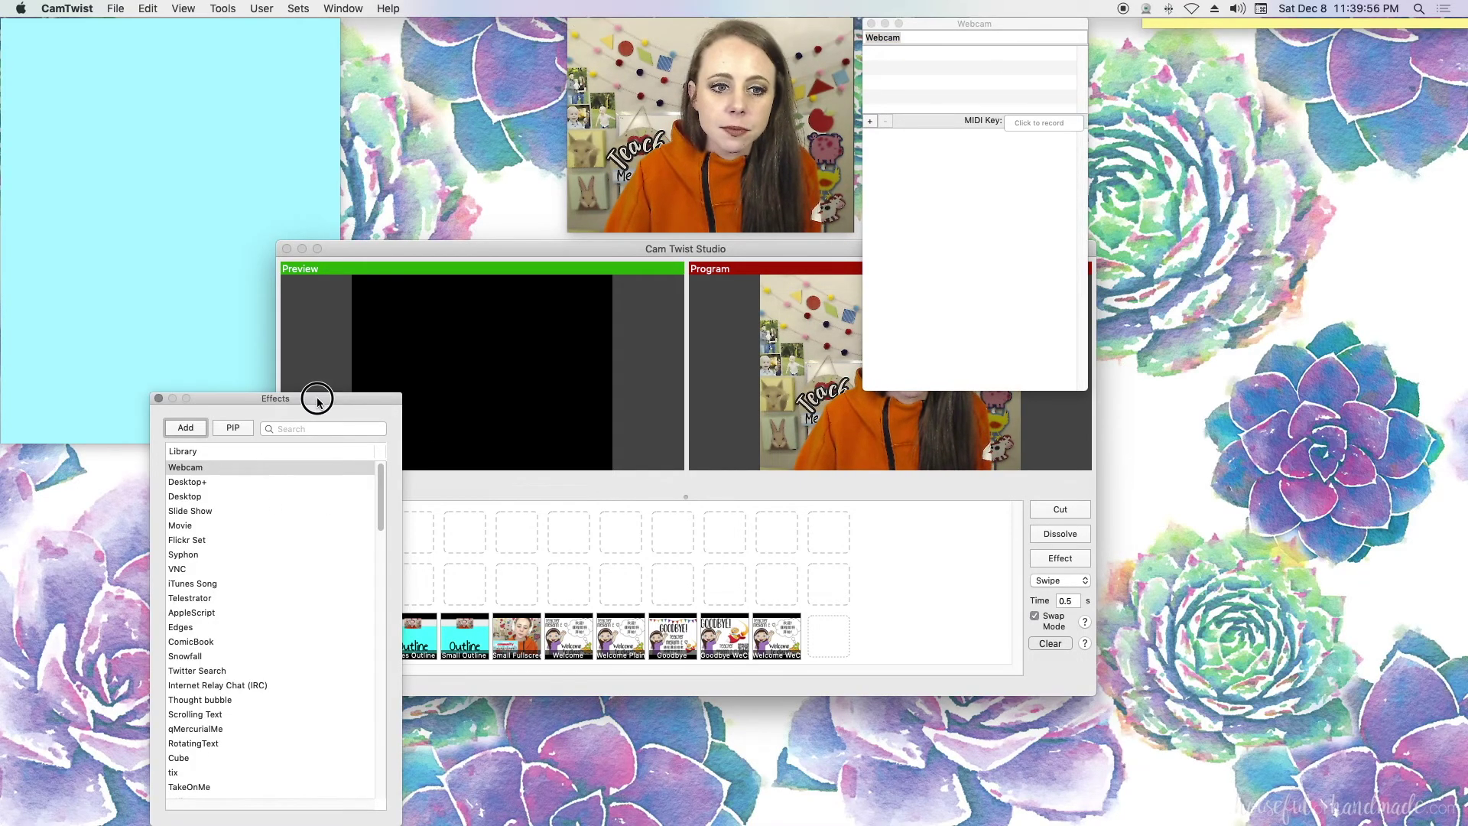
- Add the Webcam source from the Effects library to the Webcam button
{"action": "left_click_drag", "start_coordinate": [316, 398], "coordinate": [1222, 21]}
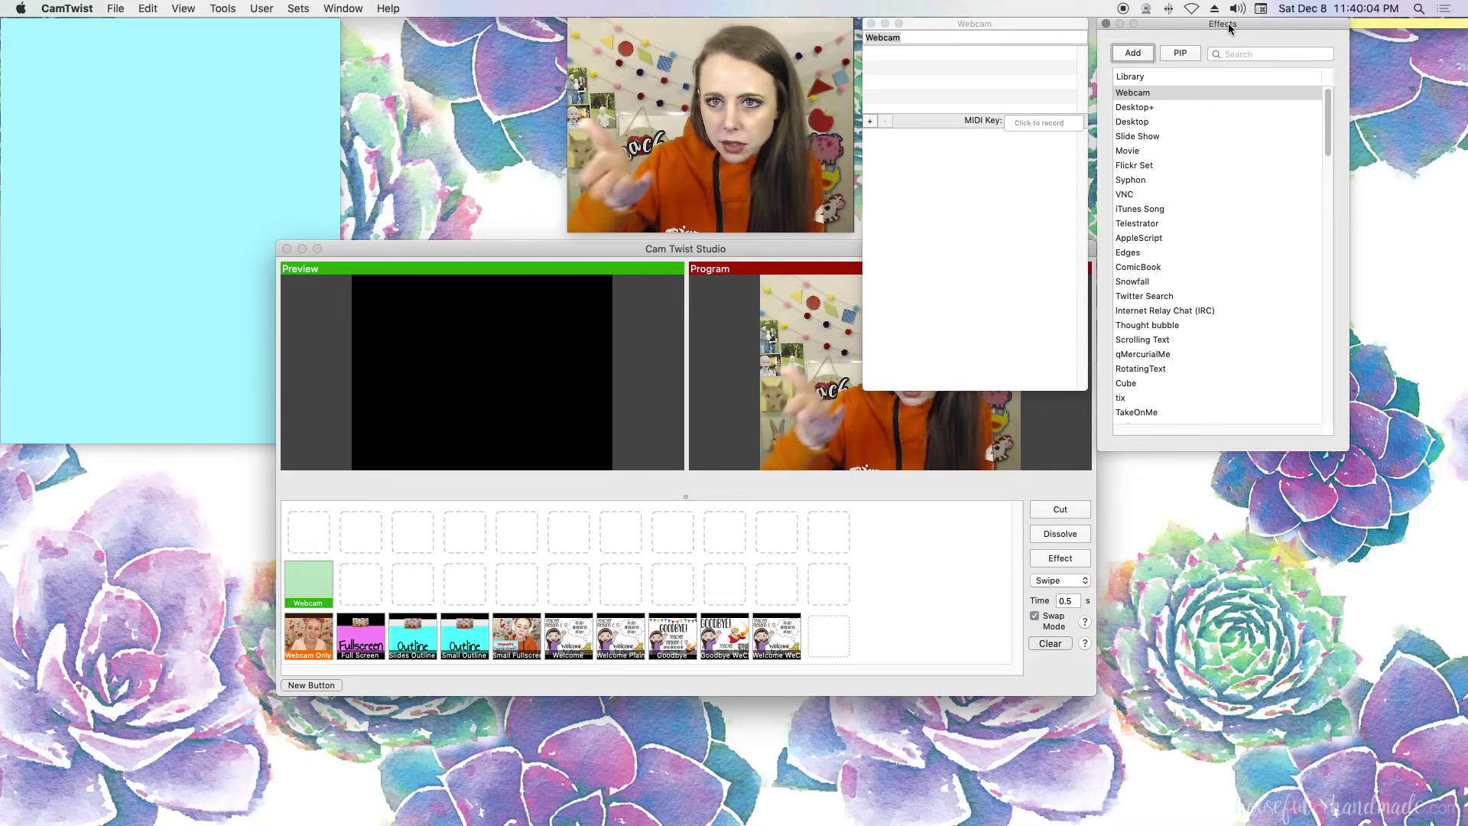
{"action": "left_click", "coordinate": [1021, 23]}
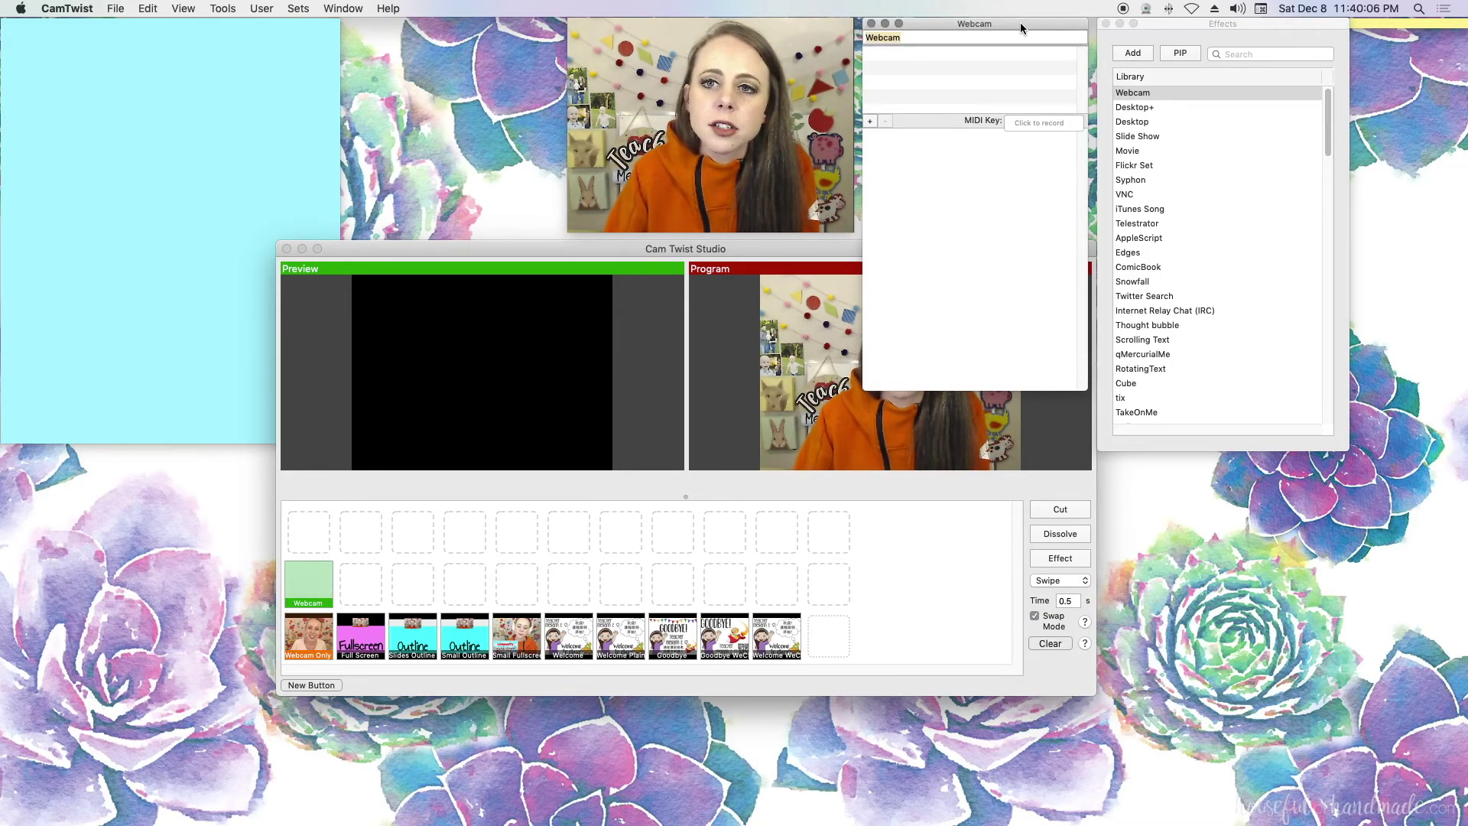
{"action": "left_click", "coordinate": [1199, 23]}
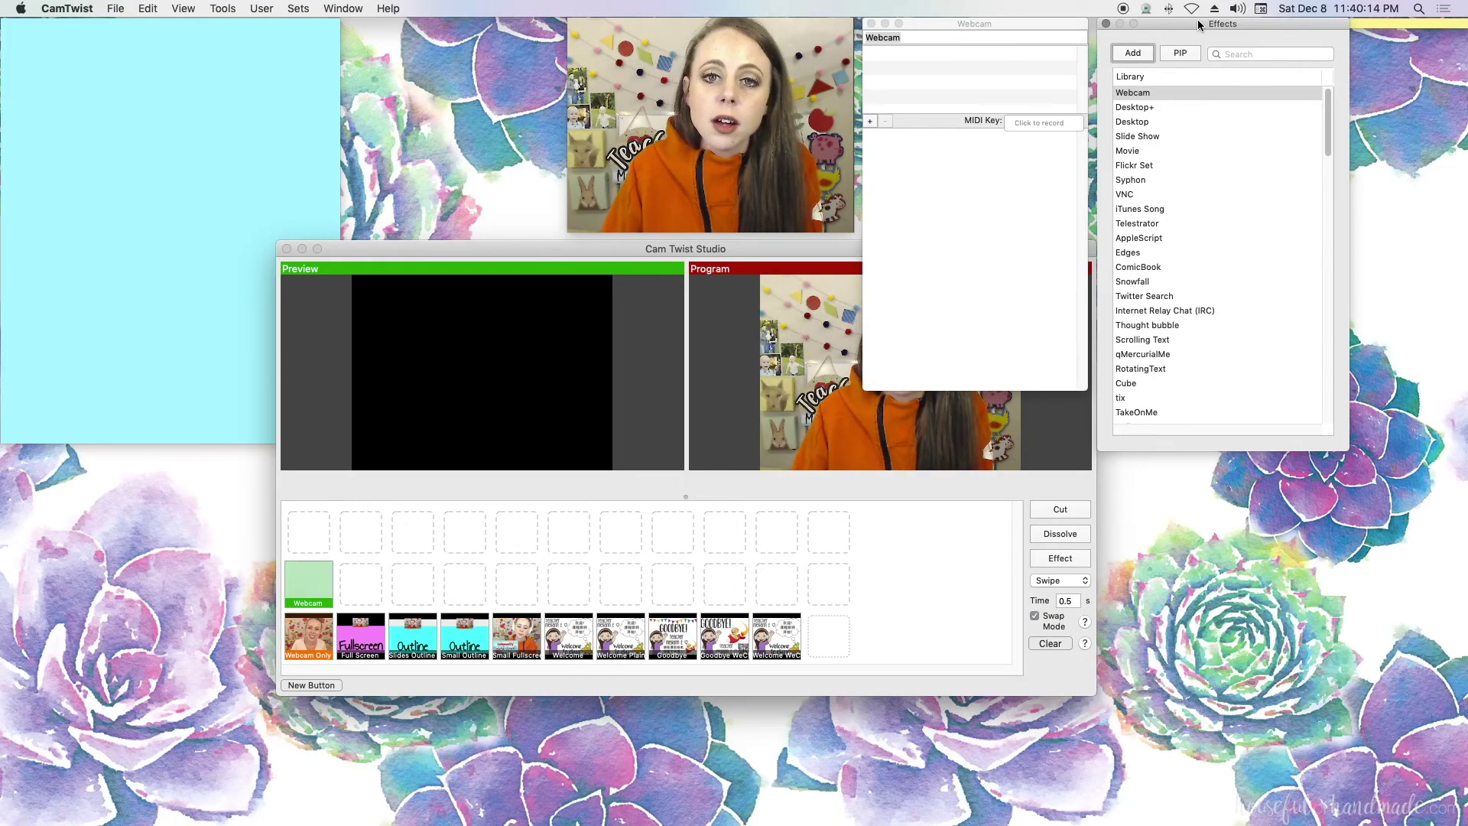
{"action": "left_click", "coordinate": [1149, 95]}
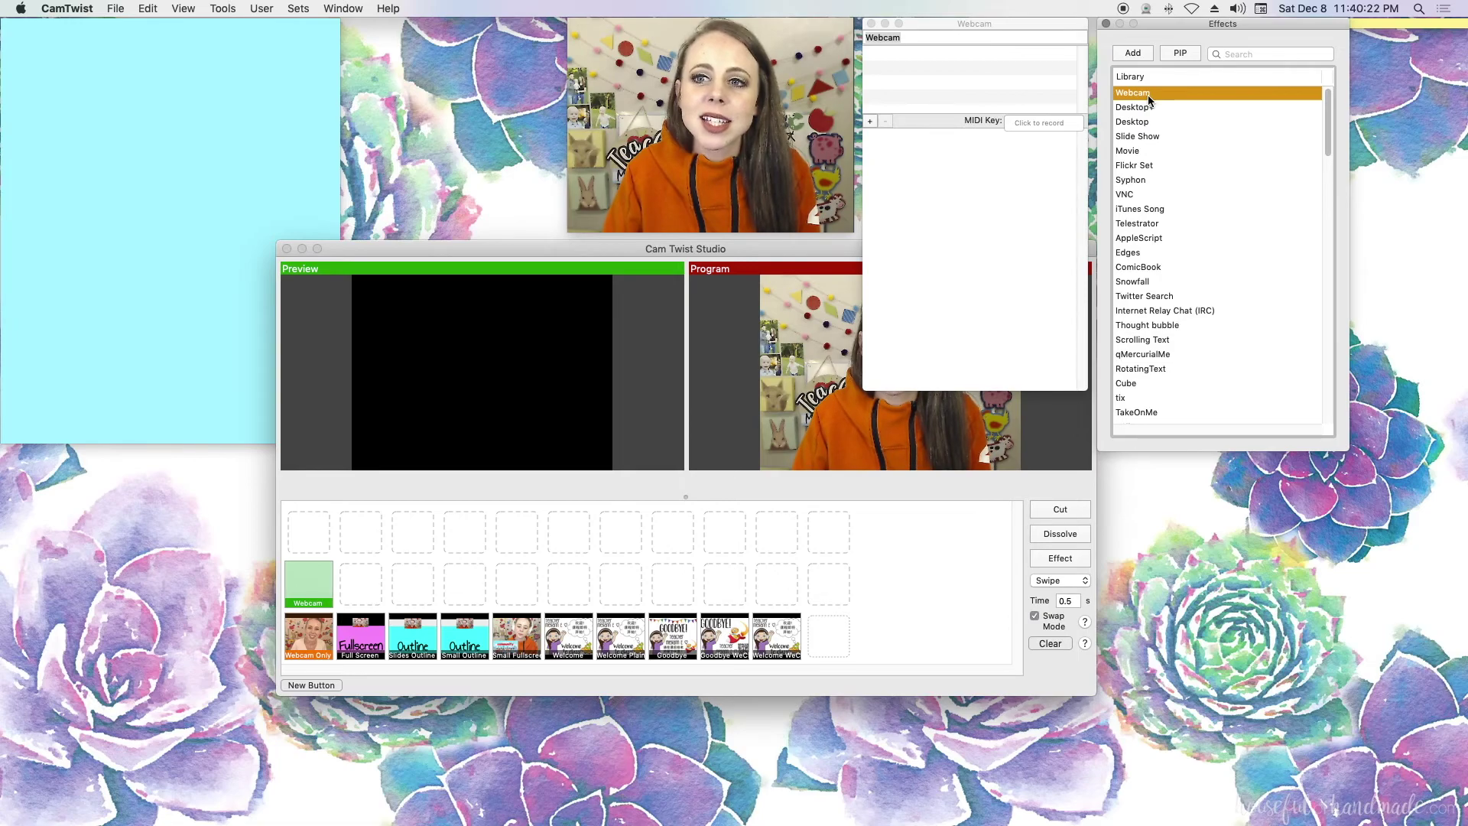
{"action": "left_click", "coordinate": [1141, 53]}
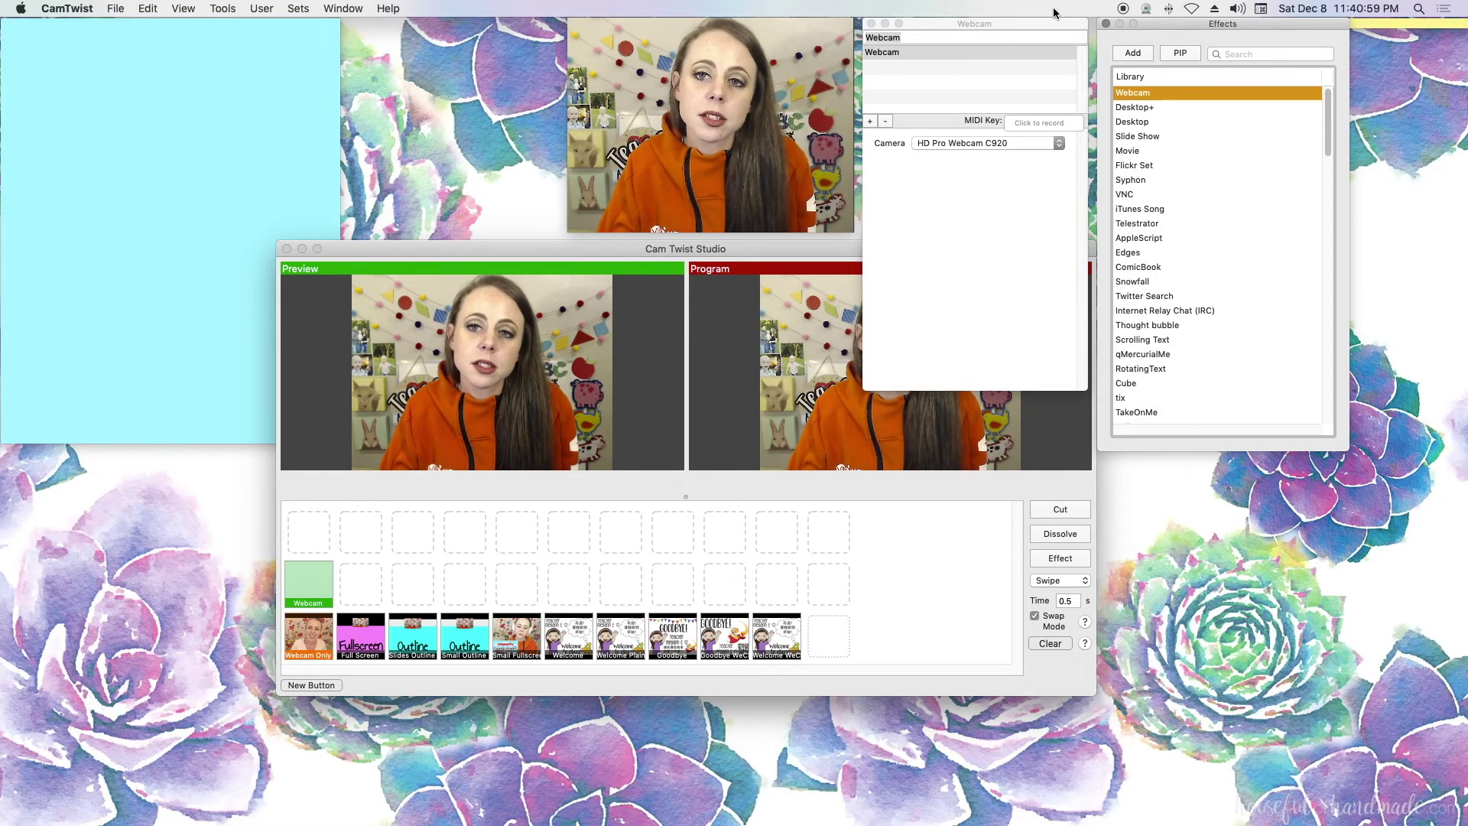
- Close the Effects library and keep HD Pro Webcam C920 as the Webcam source's camera
{"action": "left_click", "coordinate": [1163, 29]}
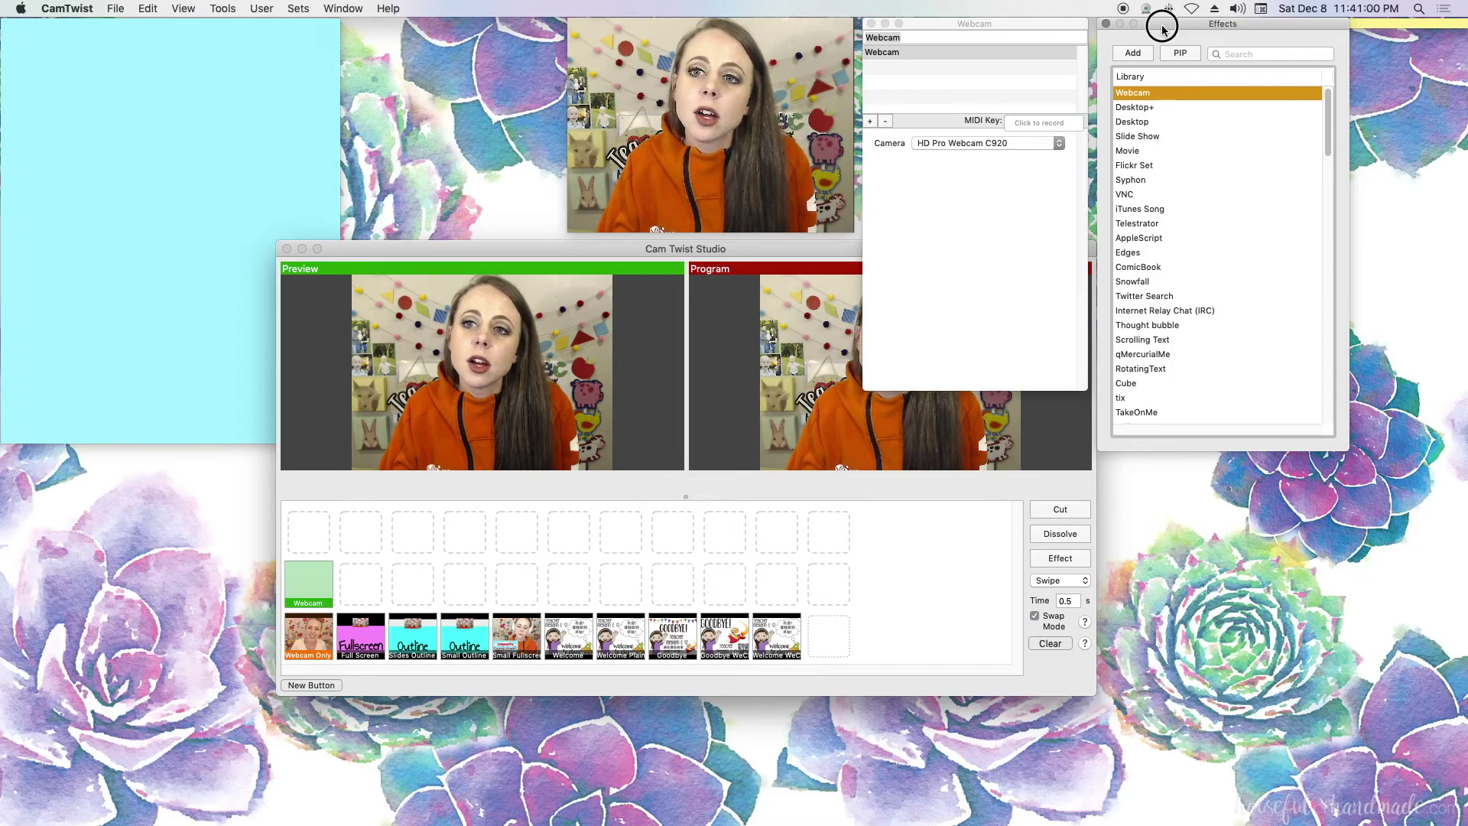
{"action": "left_click", "coordinate": [1106, 24]}
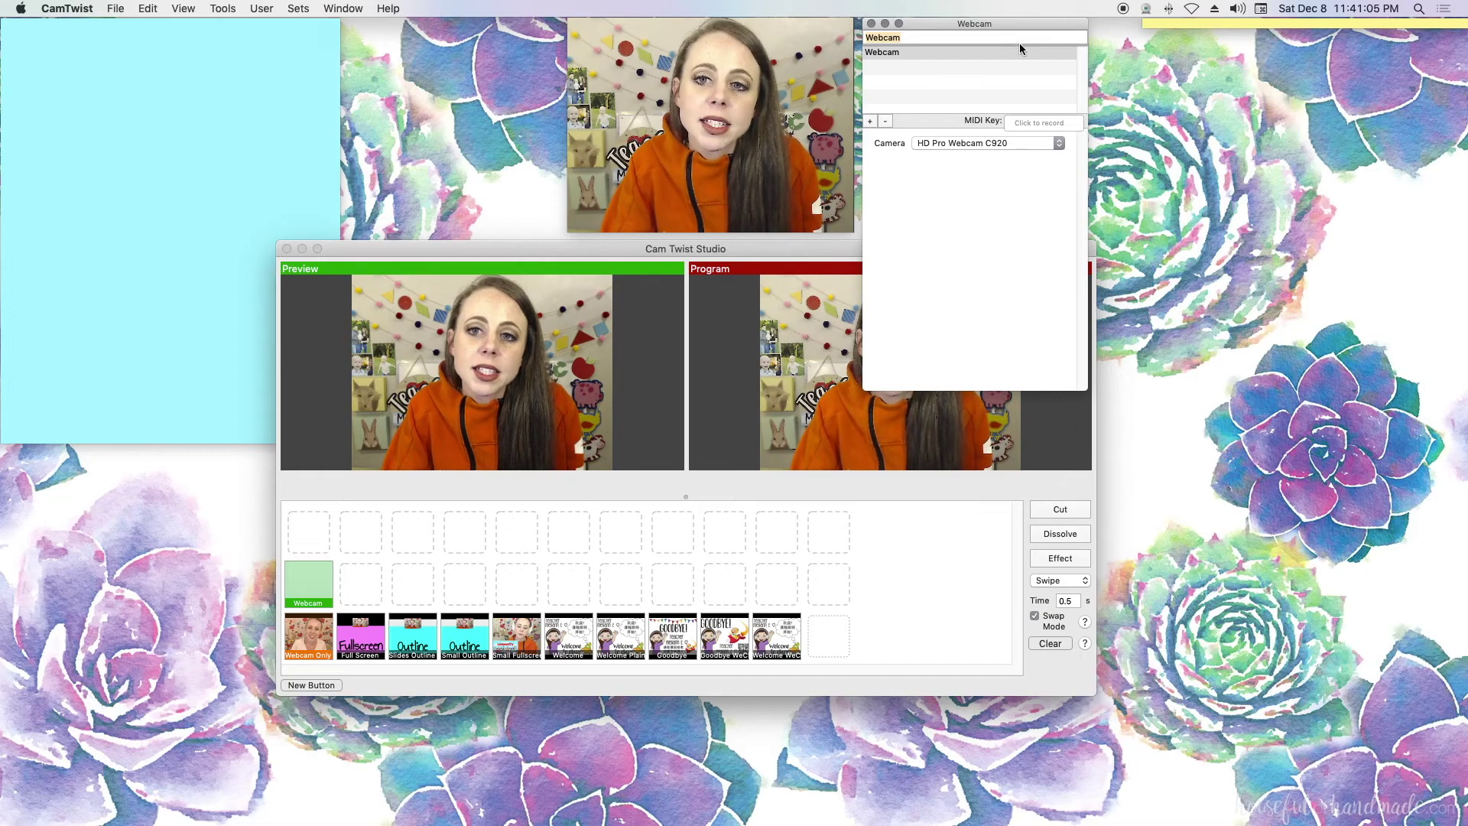
{"action": "left_click", "coordinate": [1016, 24]}
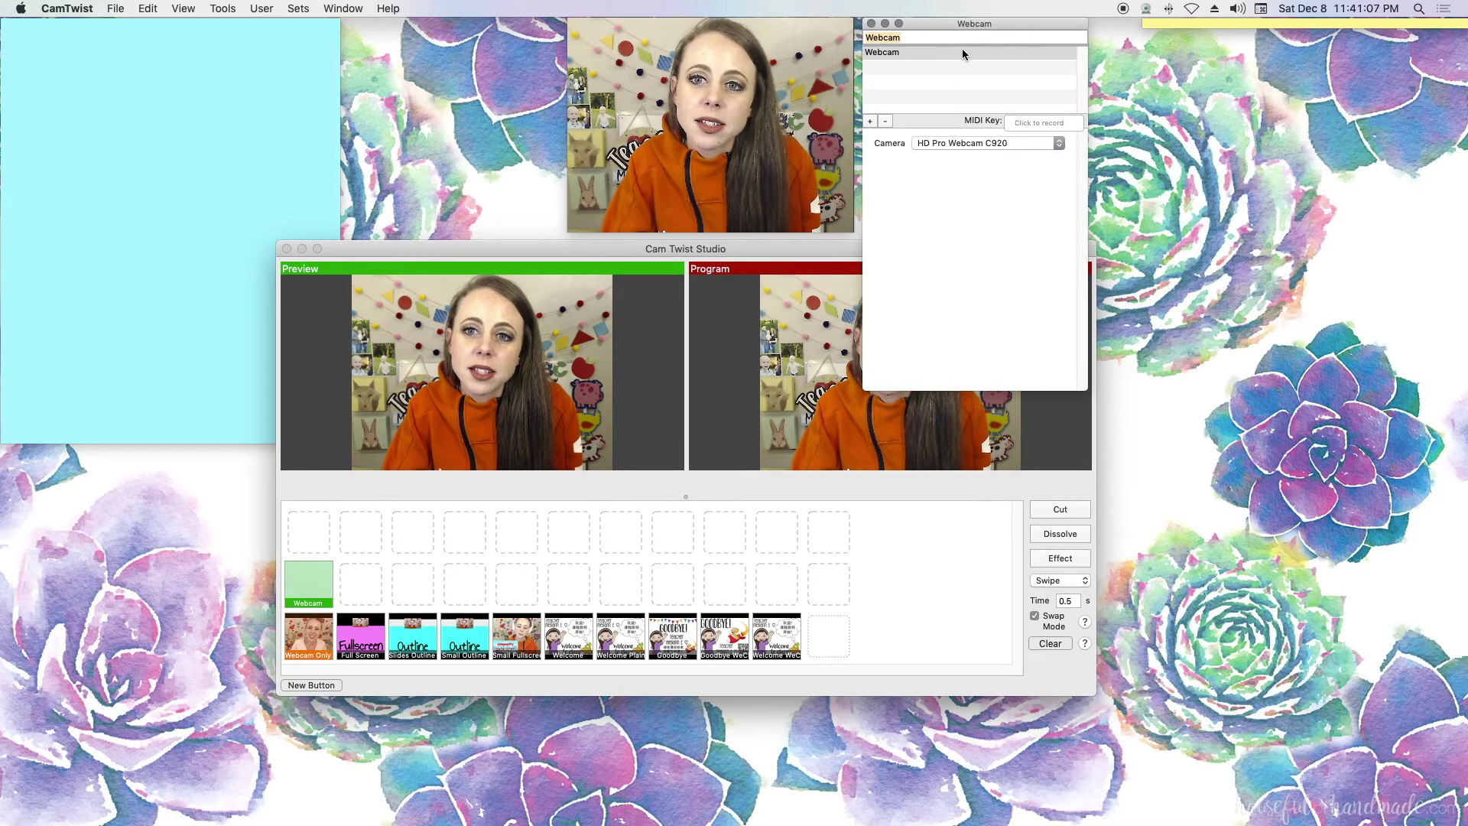
{"action": "left_click", "coordinate": [933, 144]}
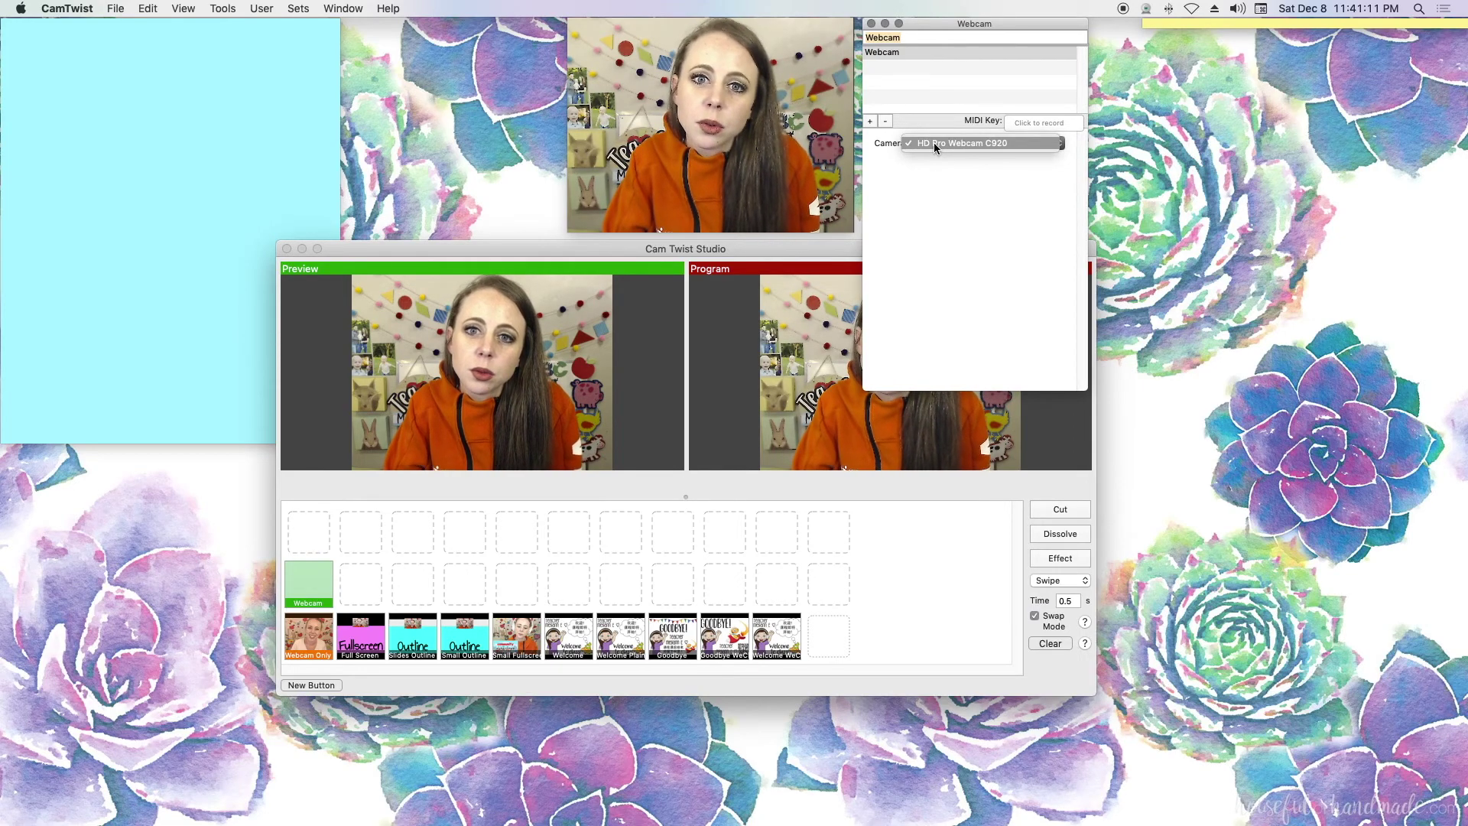
{"action": "left_click", "coordinate": [934, 144]}
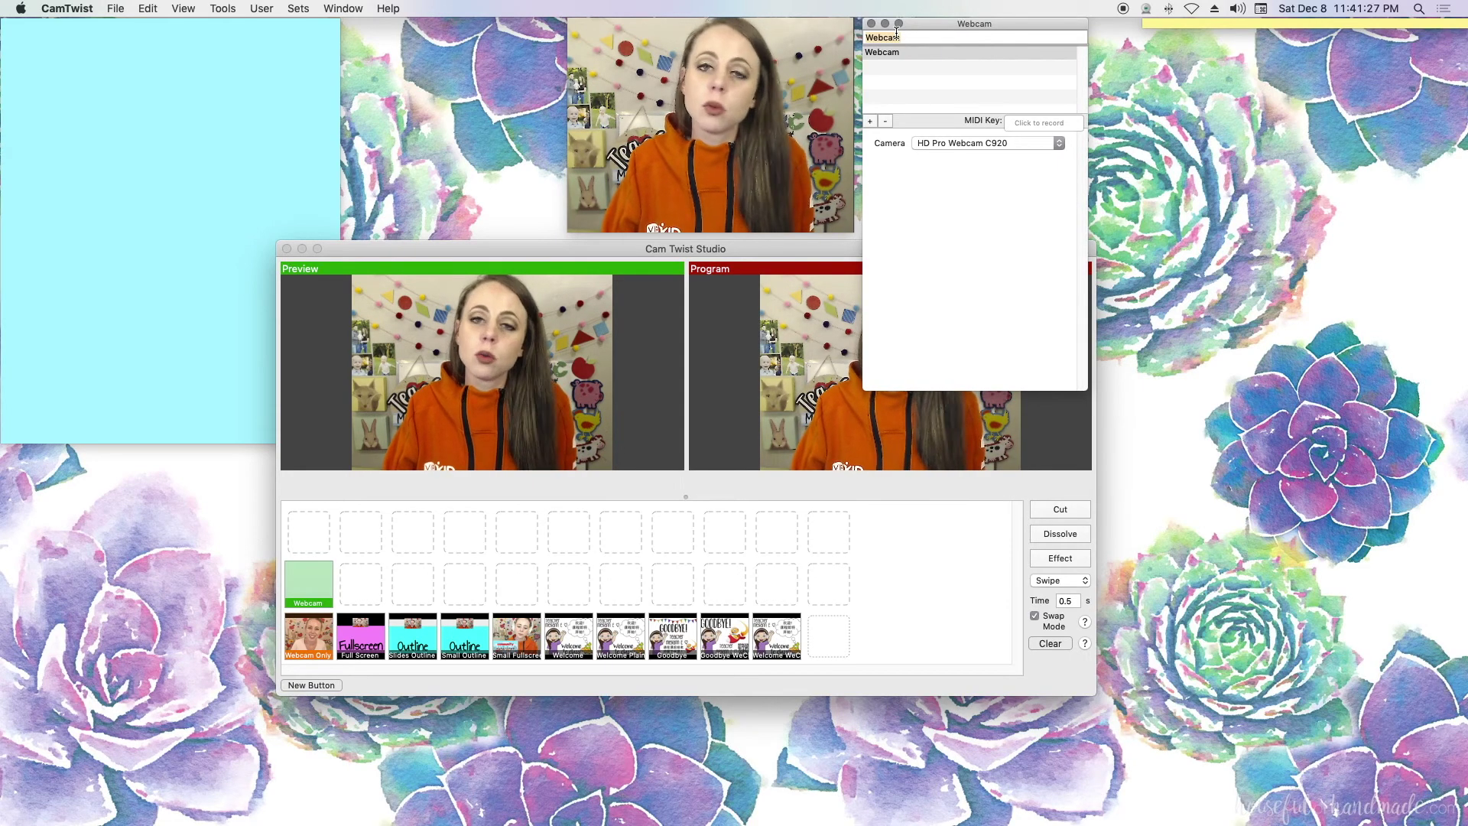
{"action": "left_click", "coordinate": [952, 144]}
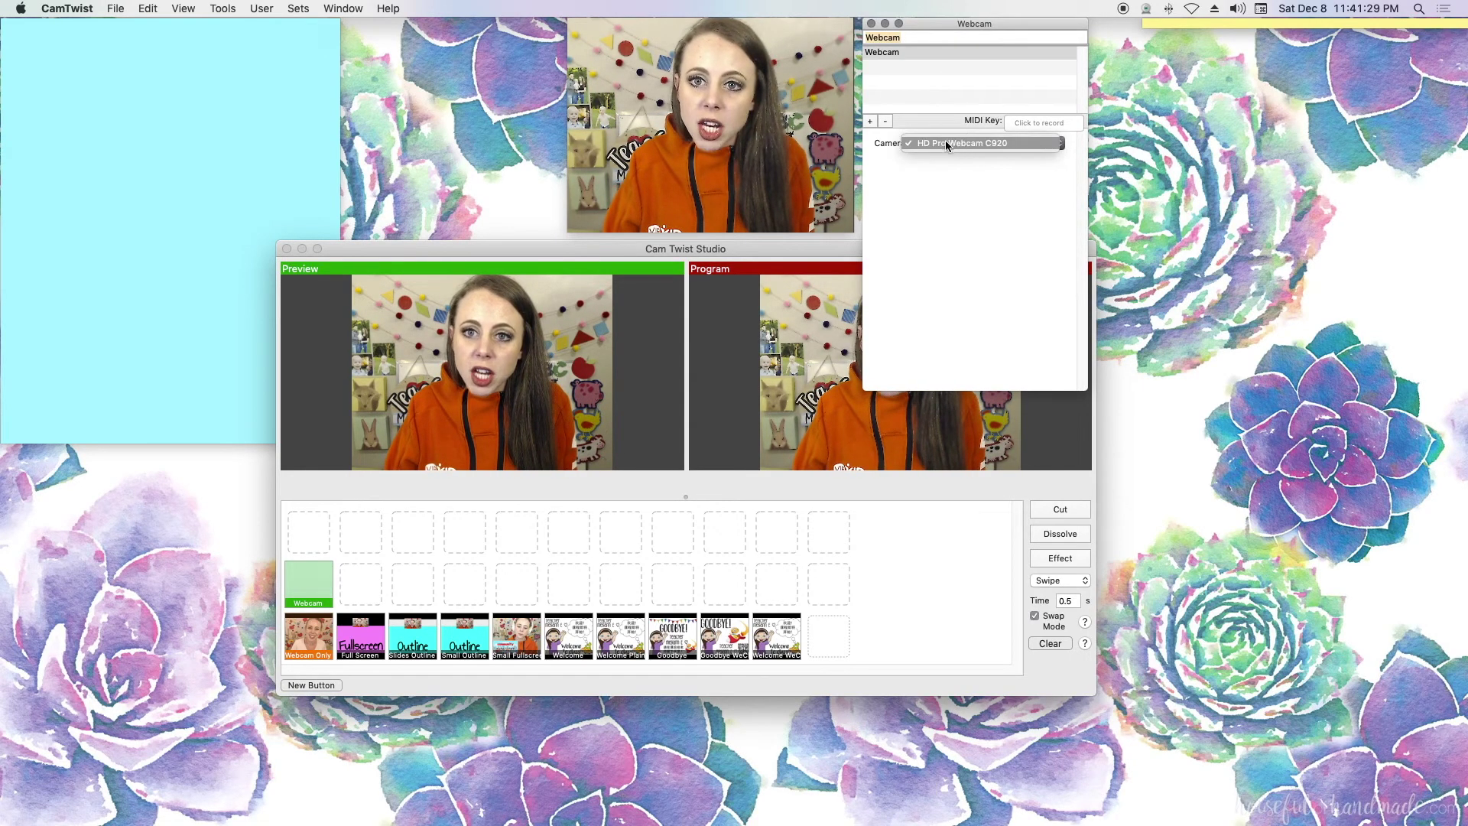
{"action": "left_click", "coordinate": [963, 215]}
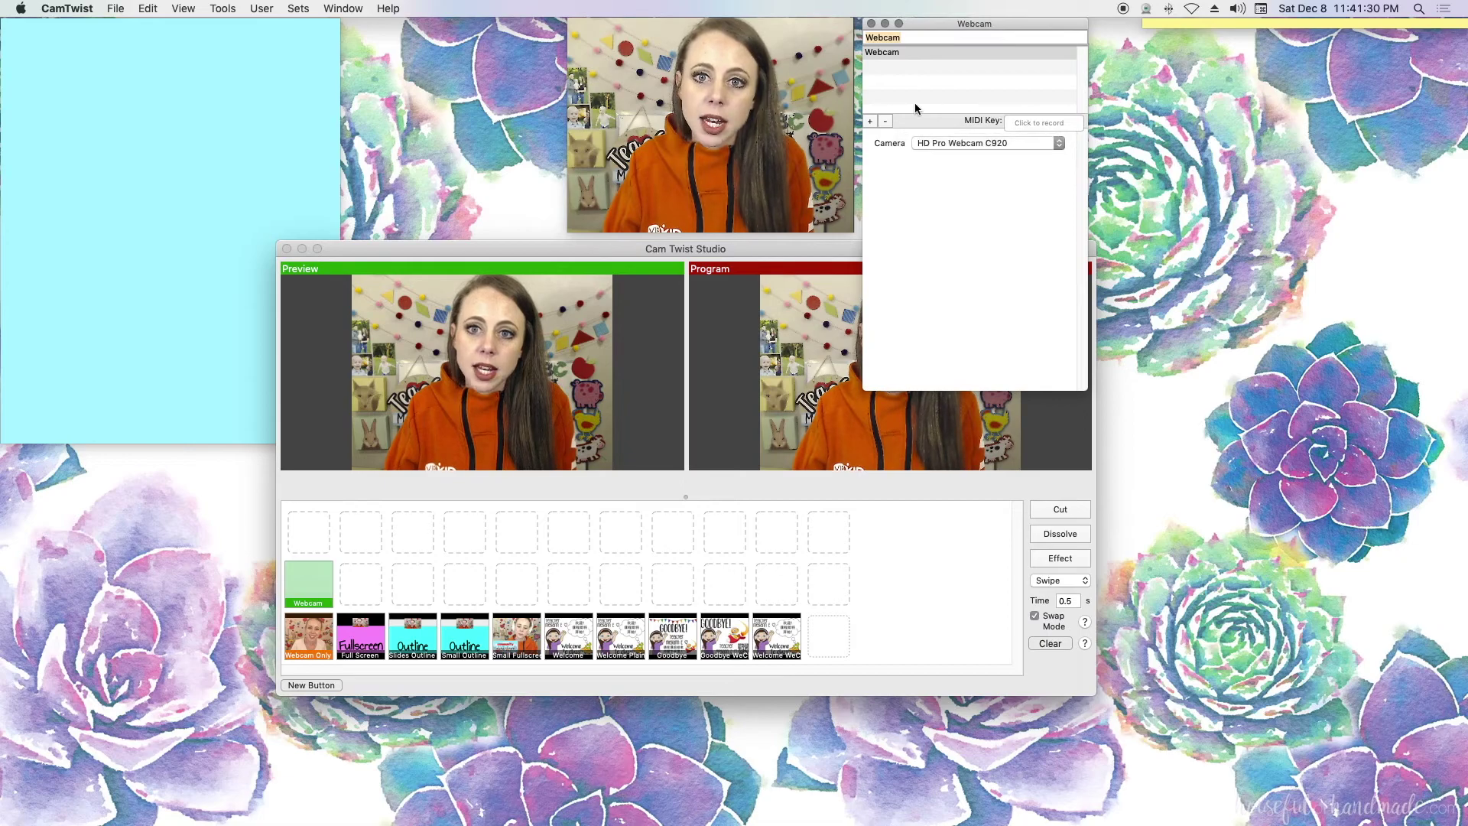
{"action": "left_click", "coordinate": [871, 25]}
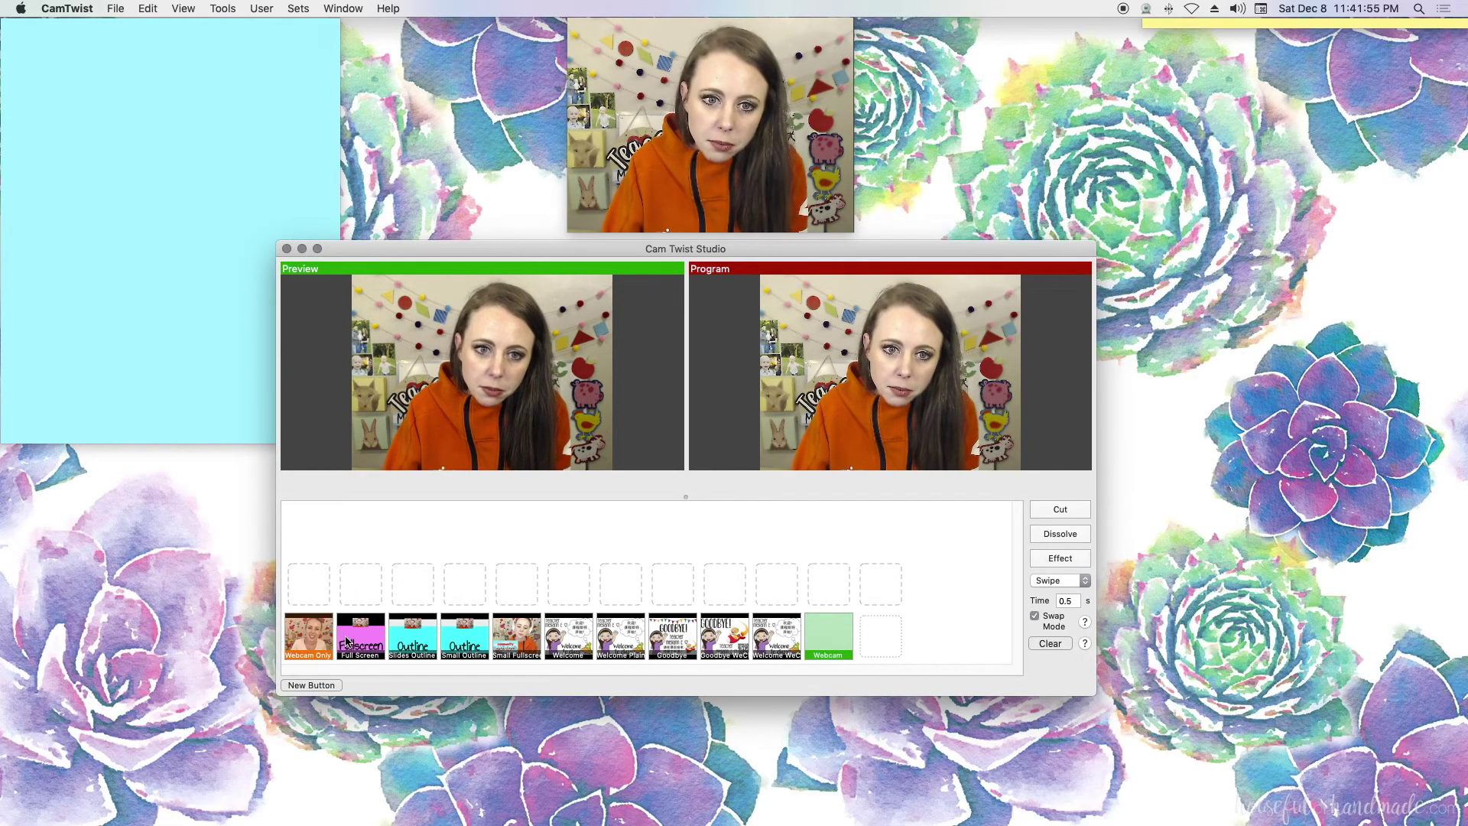
- Give the Webcam button a snapshot of the live camera feed as its icon
{"action": "right_click", "coordinate": [835, 628]}
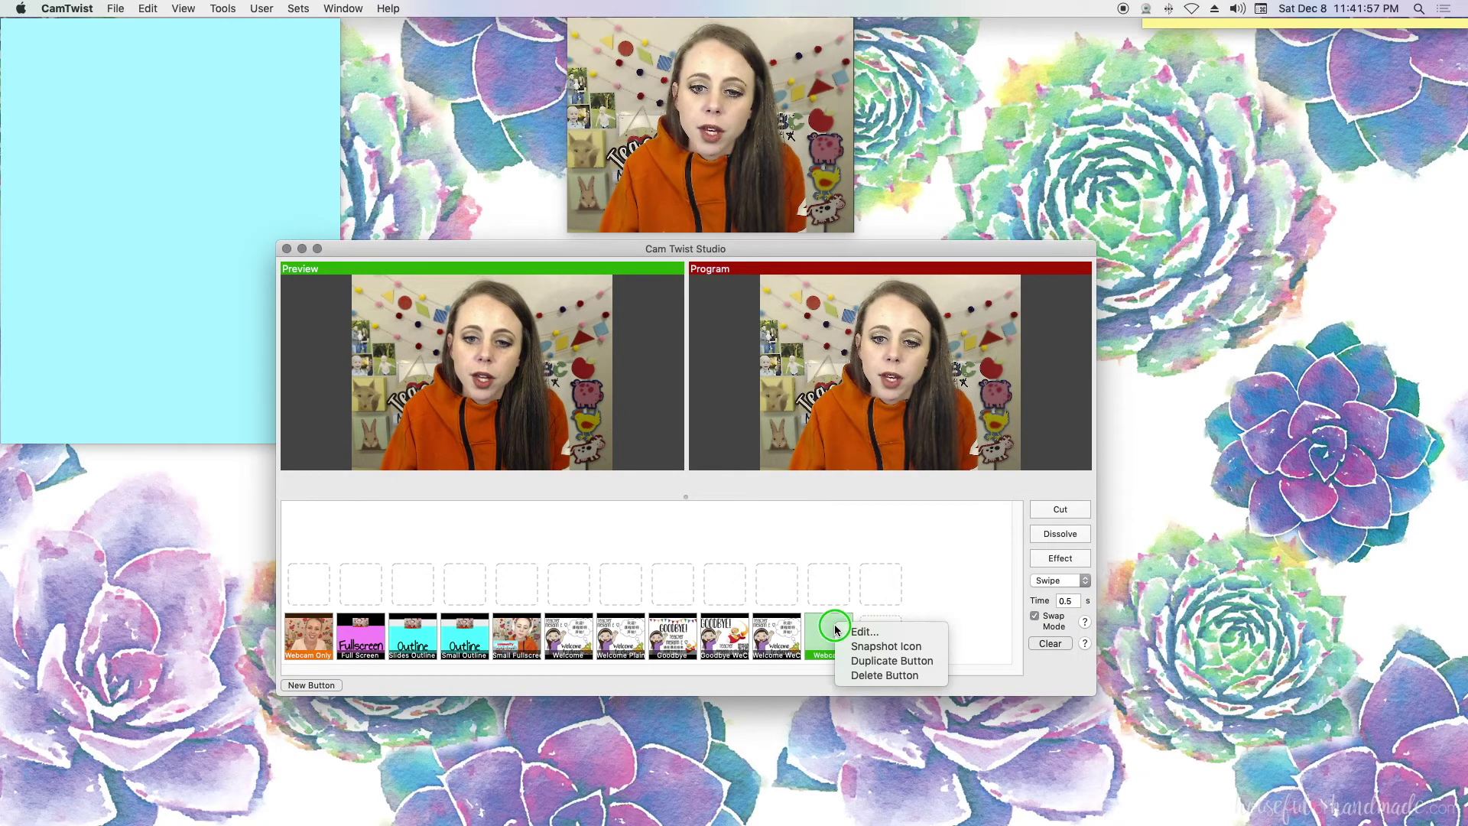
{"action": "left_click", "coordinate": [883, 650]}
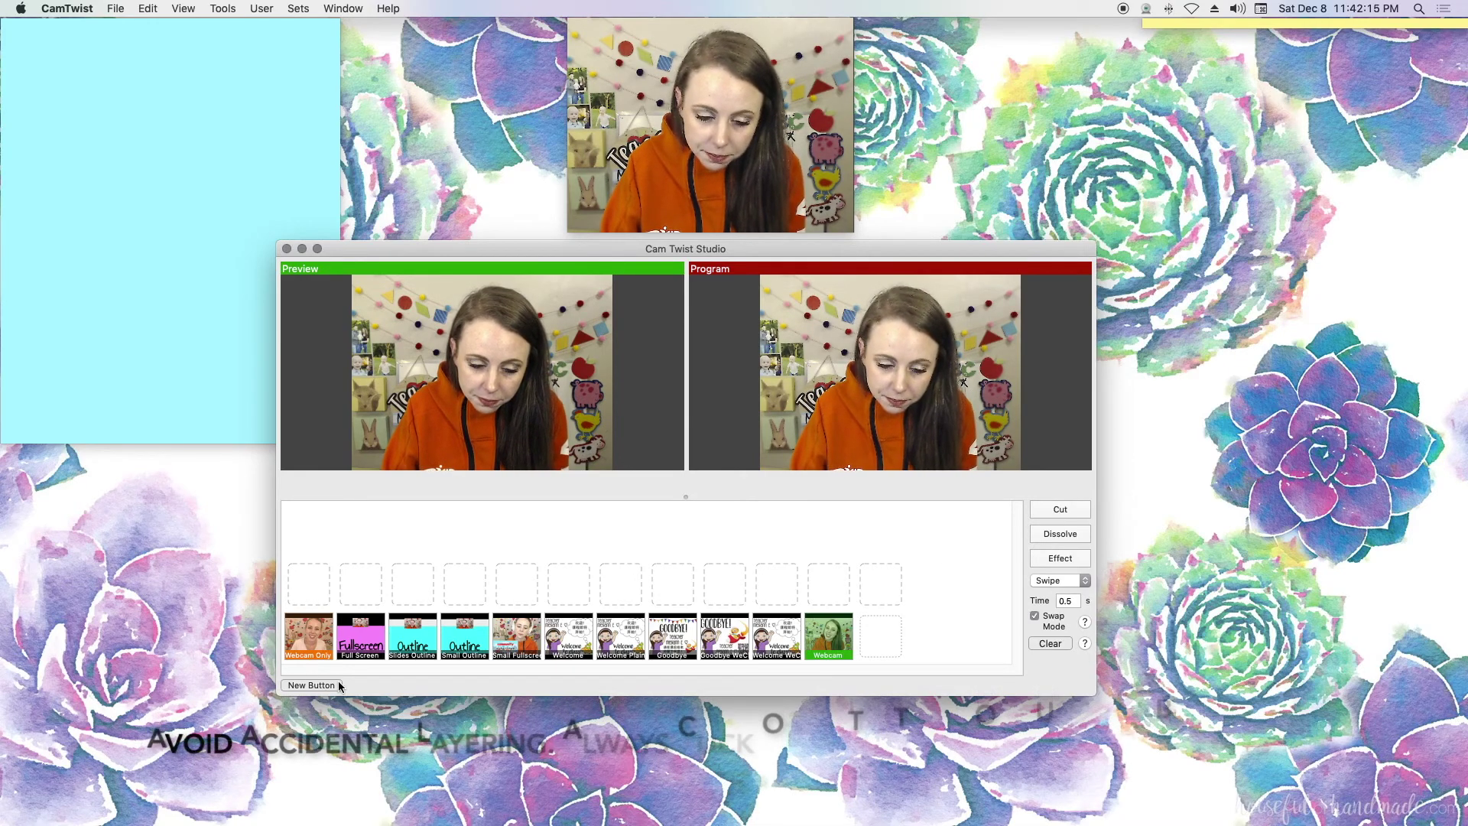
- Add a new button, switch off Webcam, and rename the new button 'GS'
{"action": "left_click", "coordinate": [336, 685]}
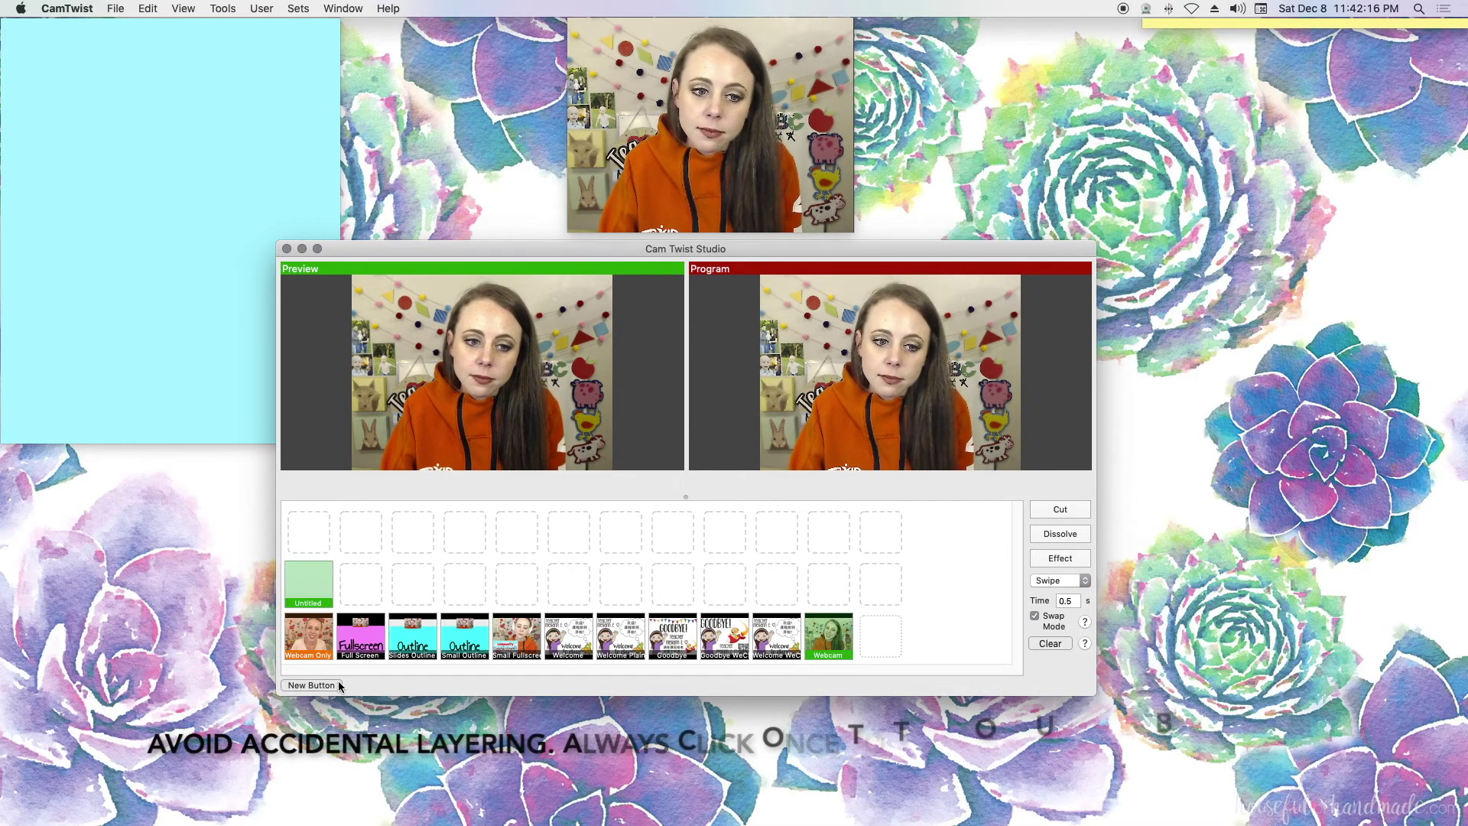
{"action": "left_click", "coordinate": [847, 637]}
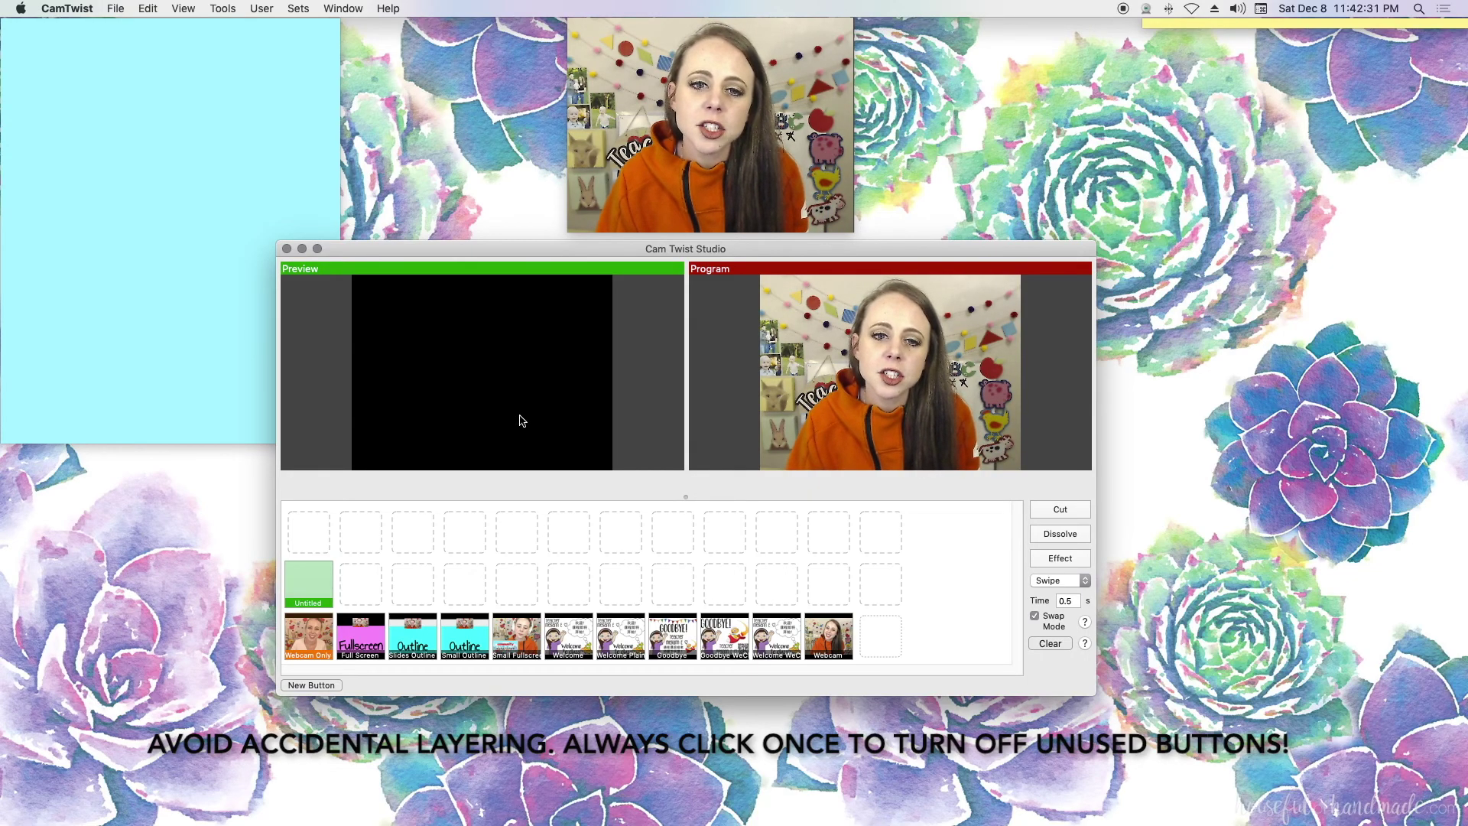
{"action": "right_click", "coordinate": [302, 588]}
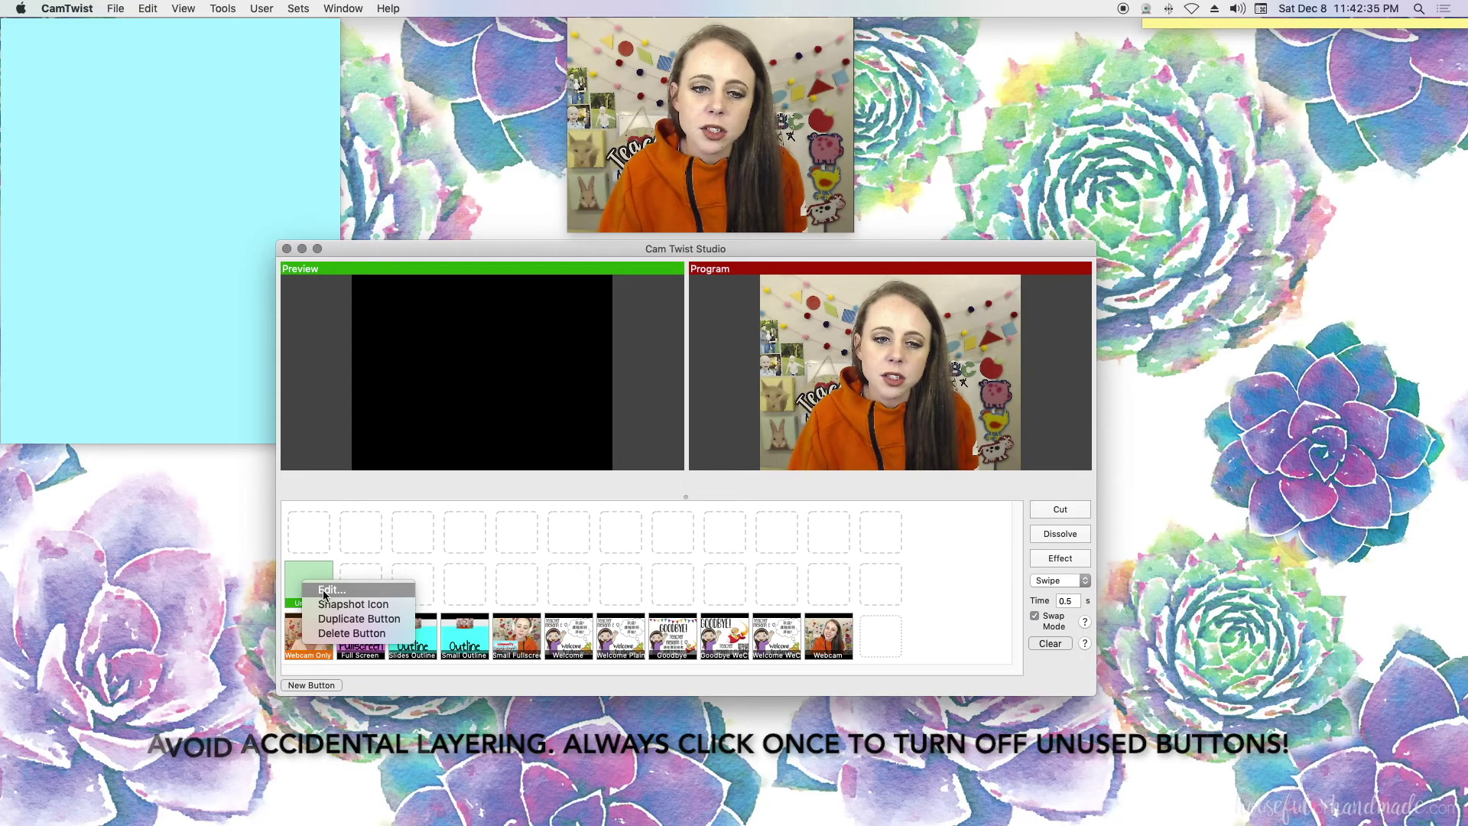
{"action": "left_click", "coordinate": [329, 591]}
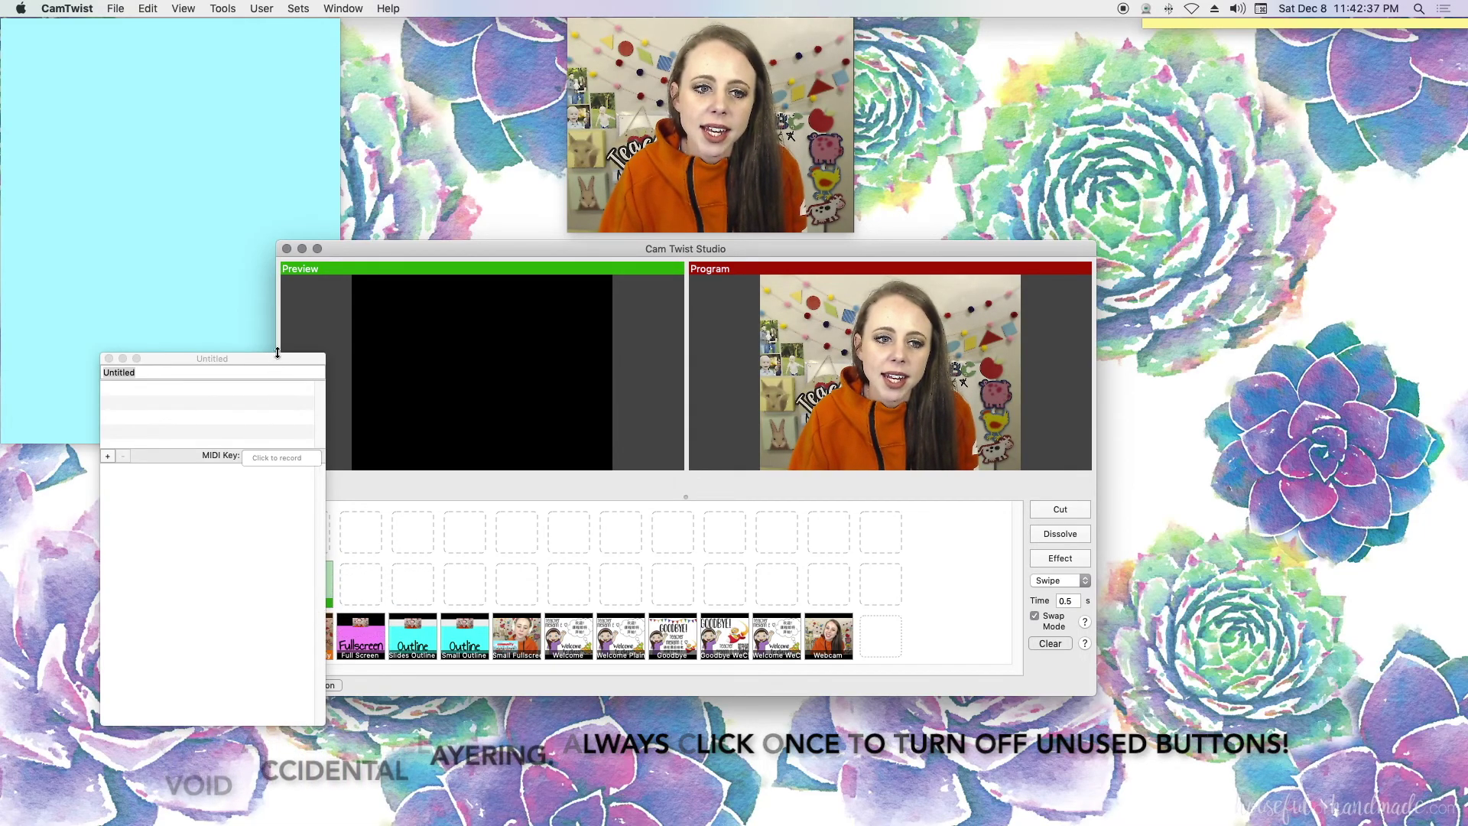
{"action": "left_click_drag", "start_coordinate": [280, 356], "coordinate": [1012, 25]}
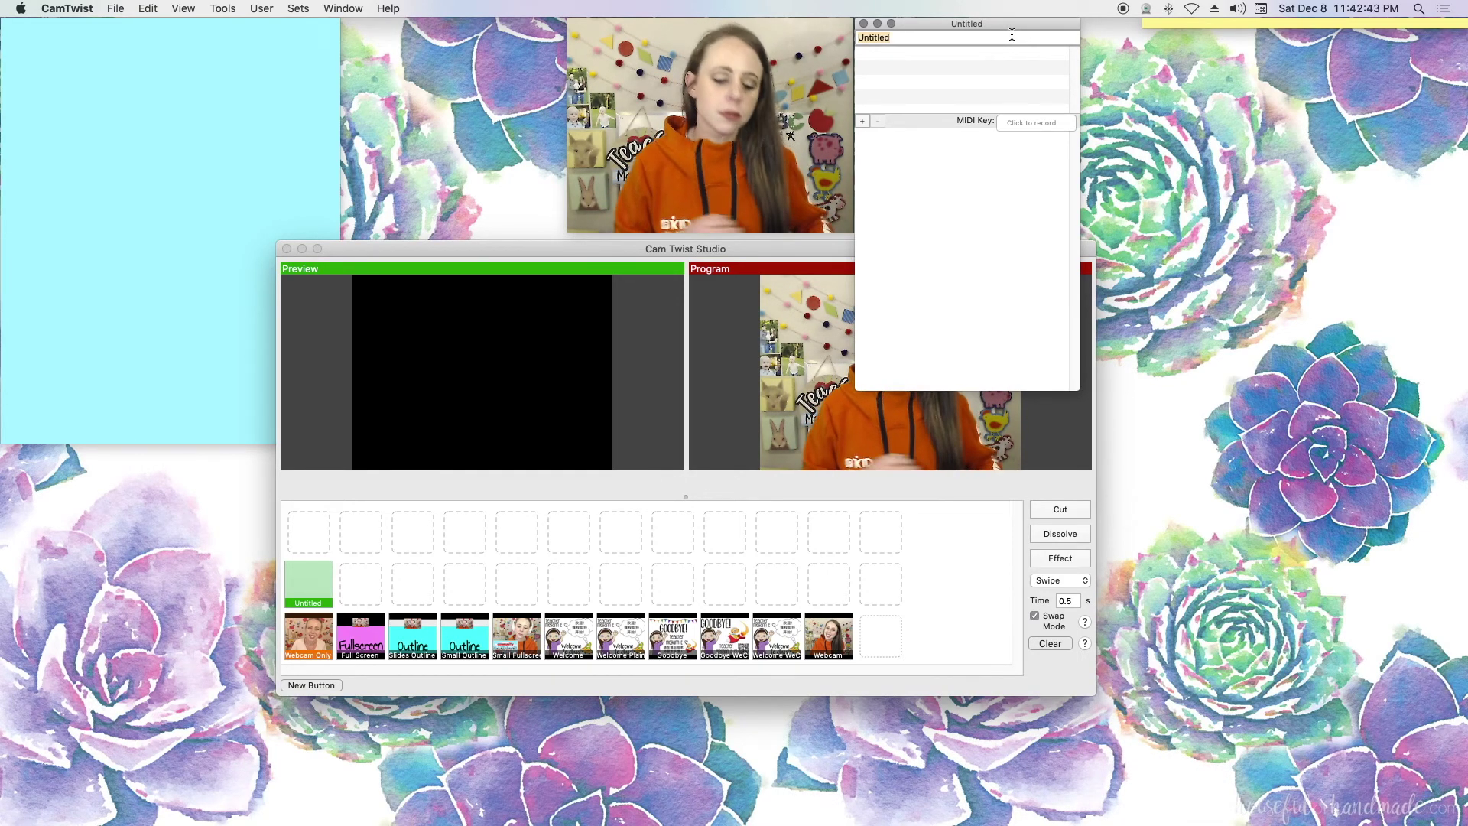
{"action": "key", "text": "BackSpace"}
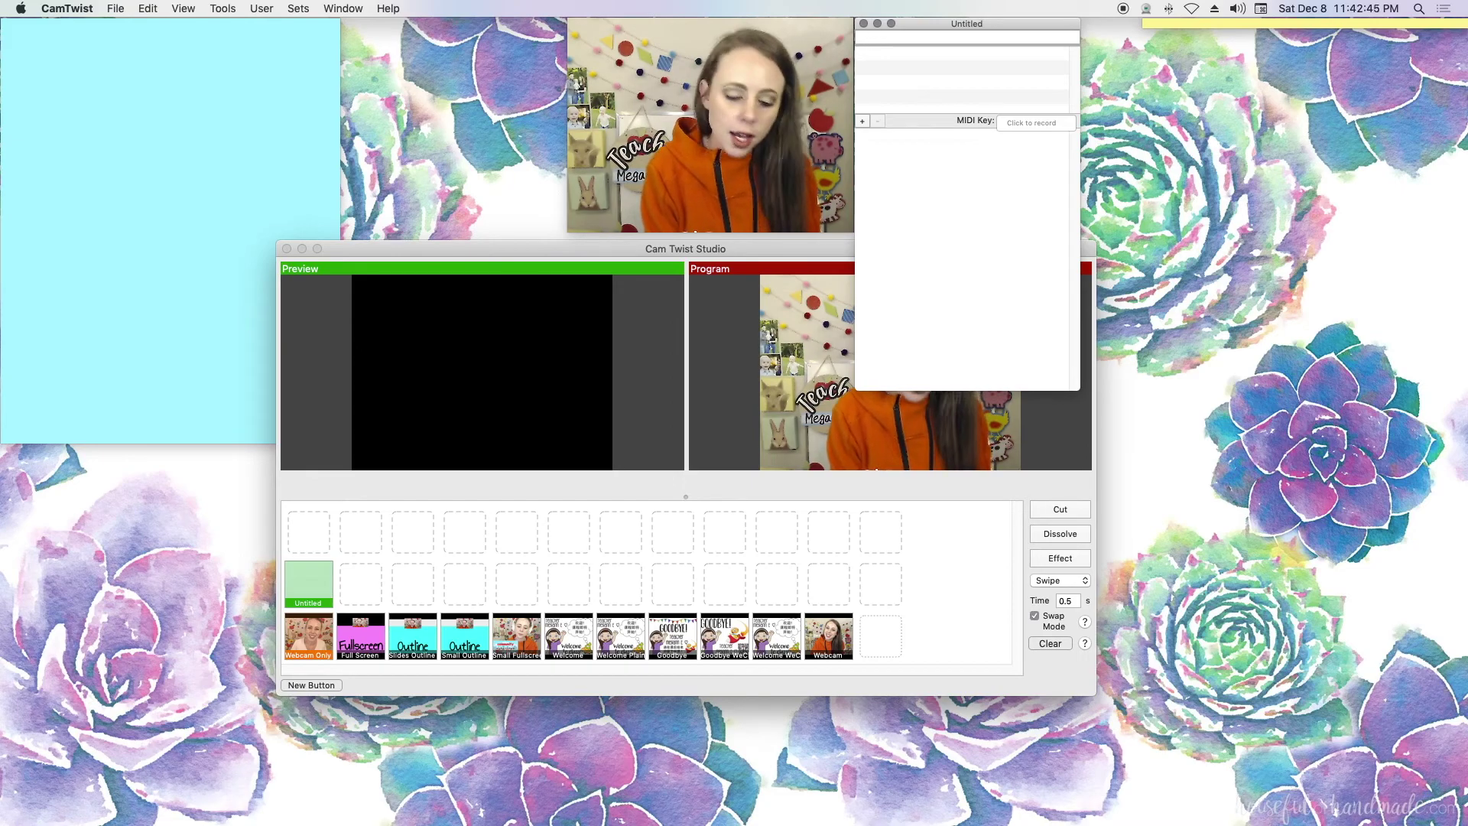
{"action": "type", "text": "GS"}
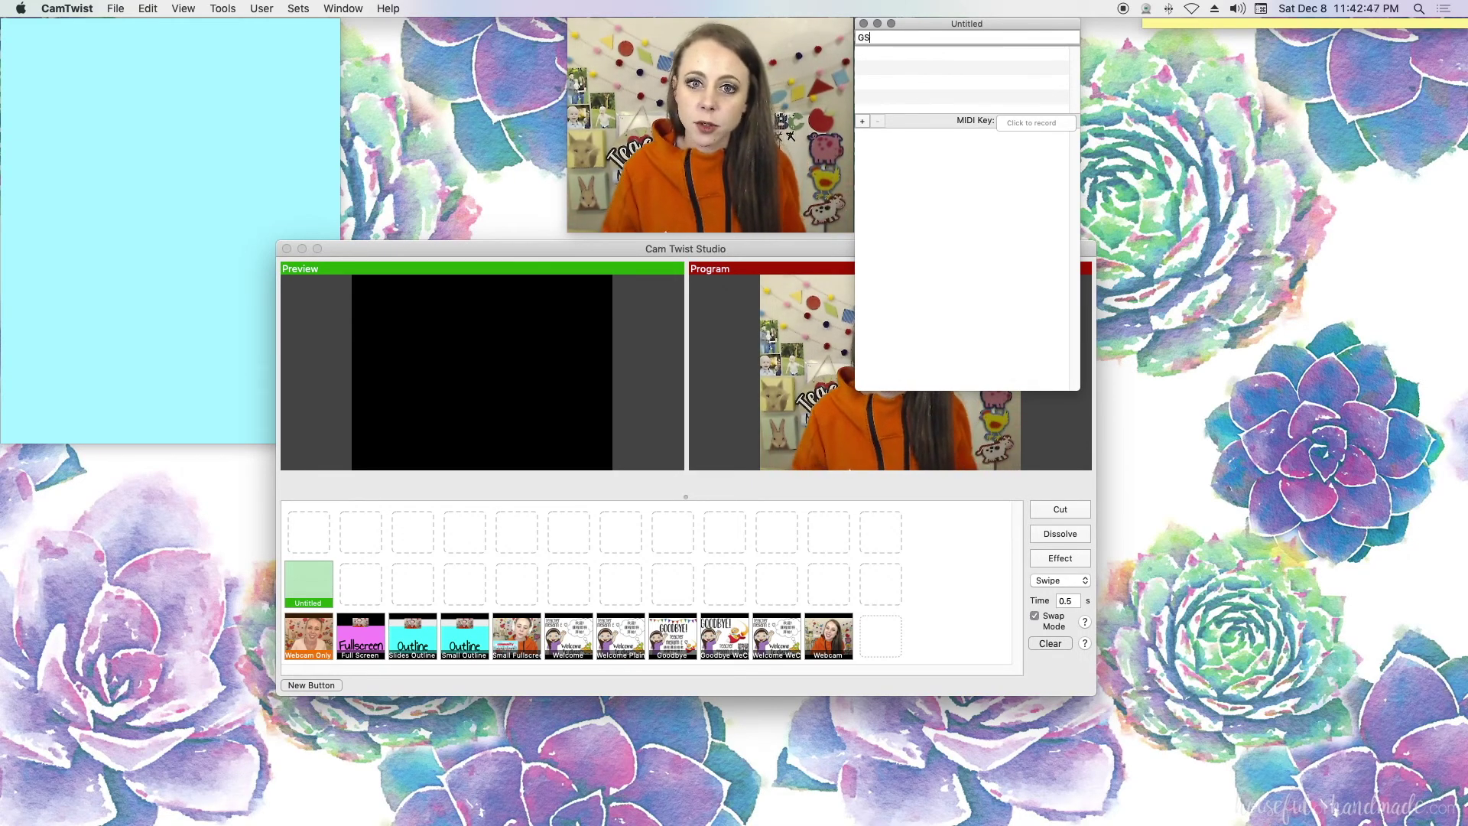
{"action": "key", "text": "Return"}
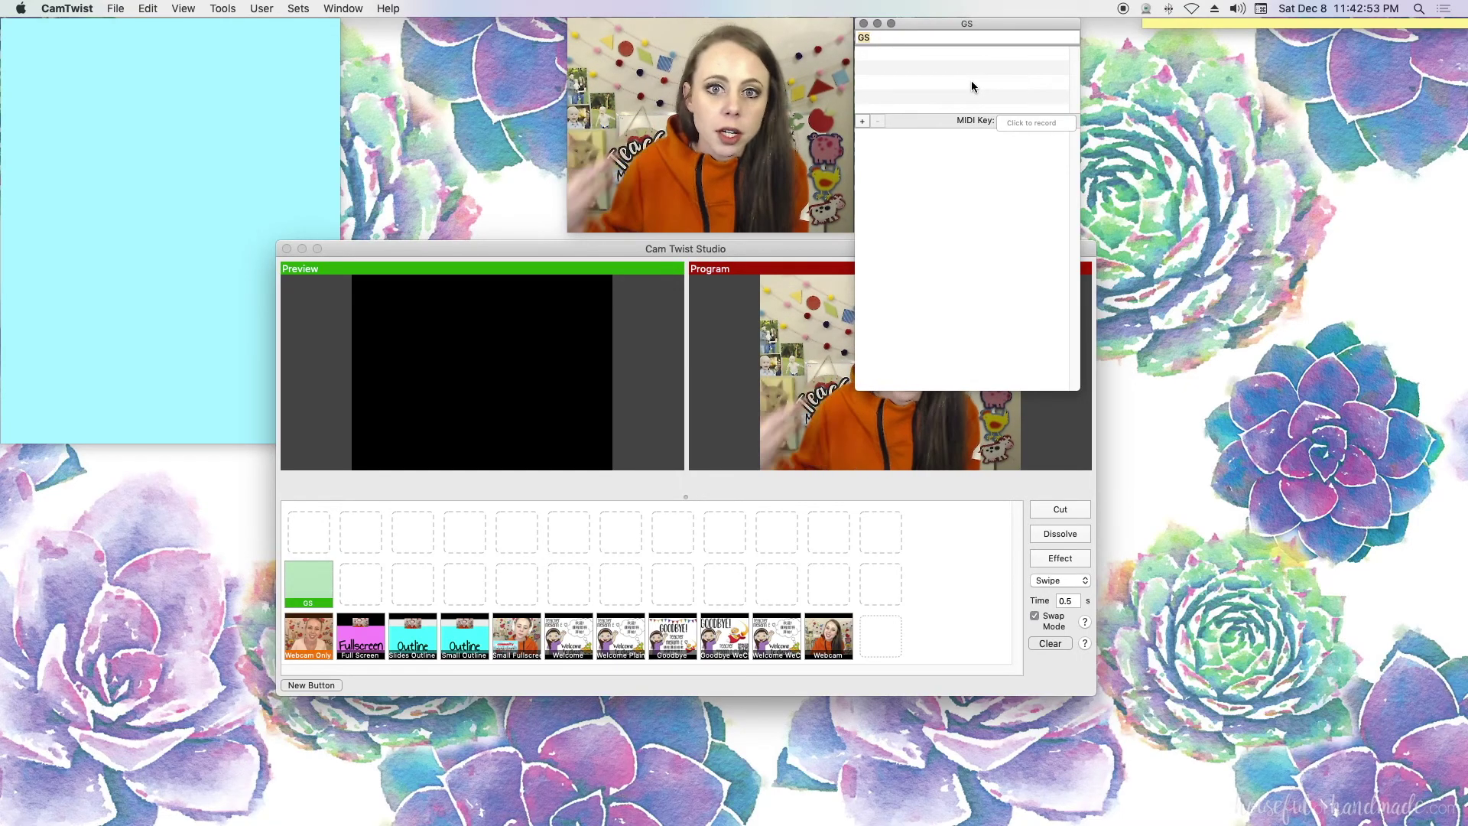
- Add the Desktop+ source from the Effects library to the GS button
{"action": "left_click", "coordinate": [864, 121]}
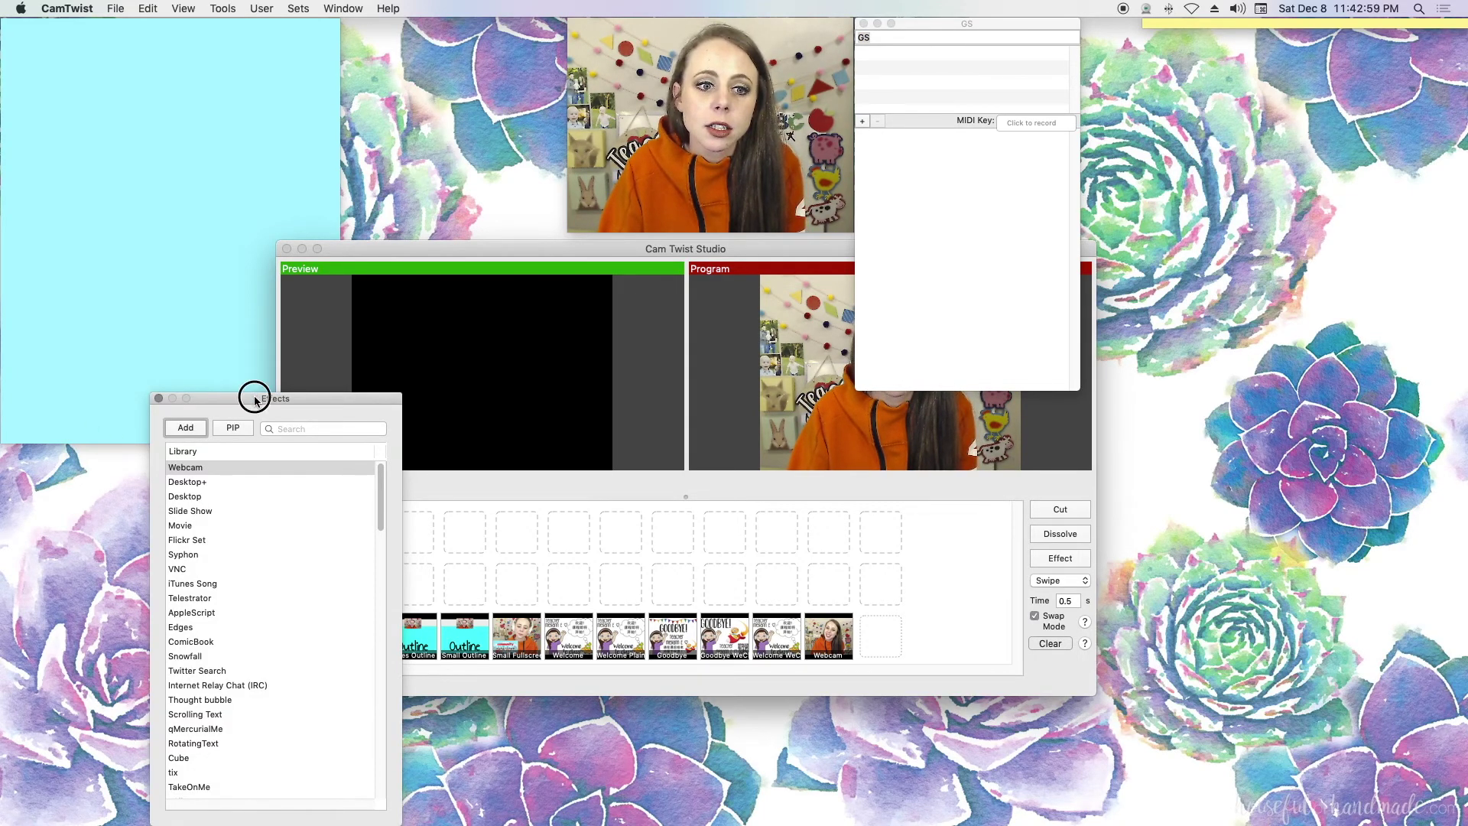
{"action": "left_click_drag", "start_coordinate": [256, 395], "coordinate": [1188, 36]}
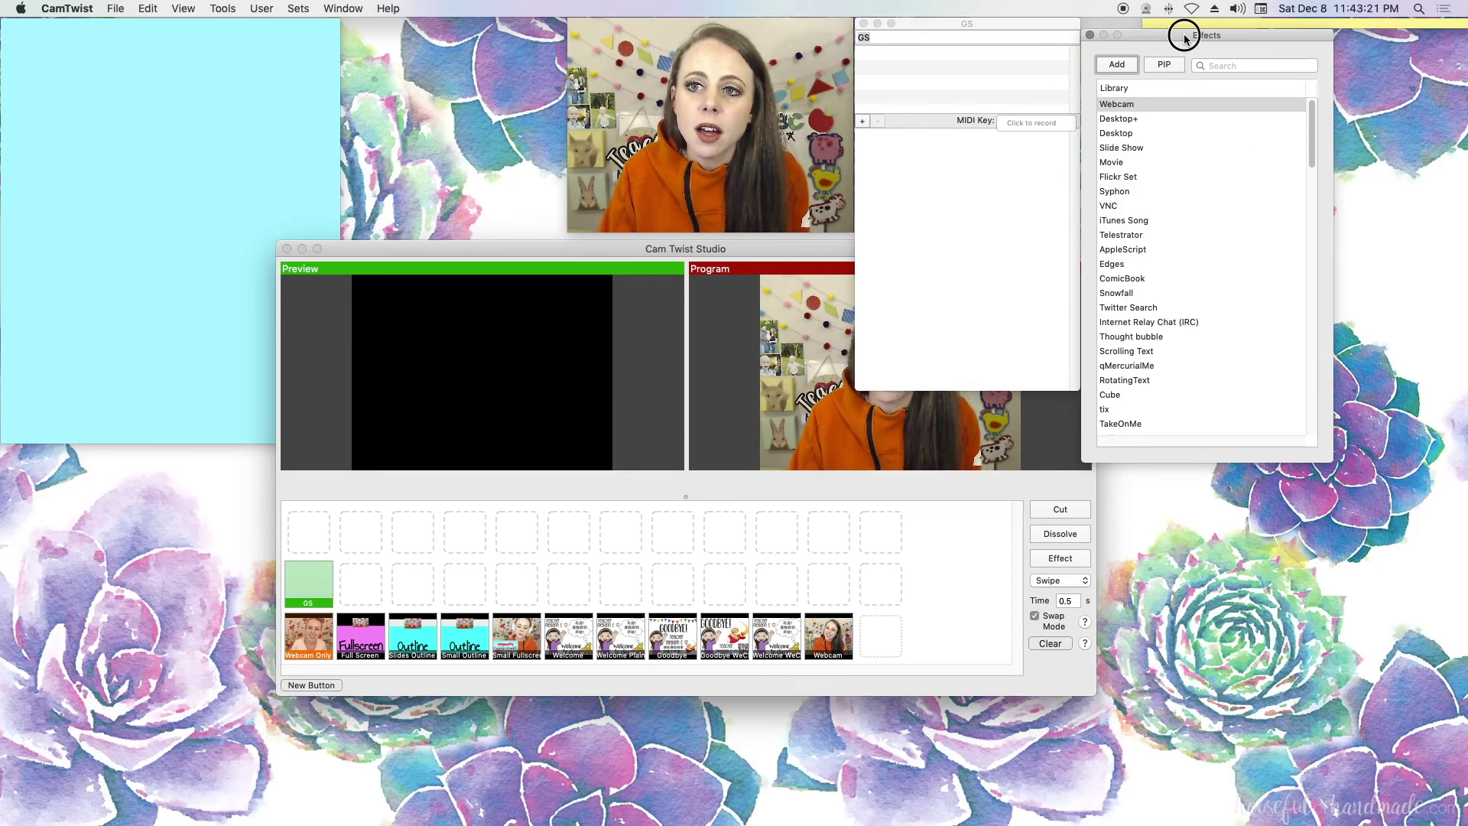
{"action": "left_click", "coordinate": [1130, 107]}
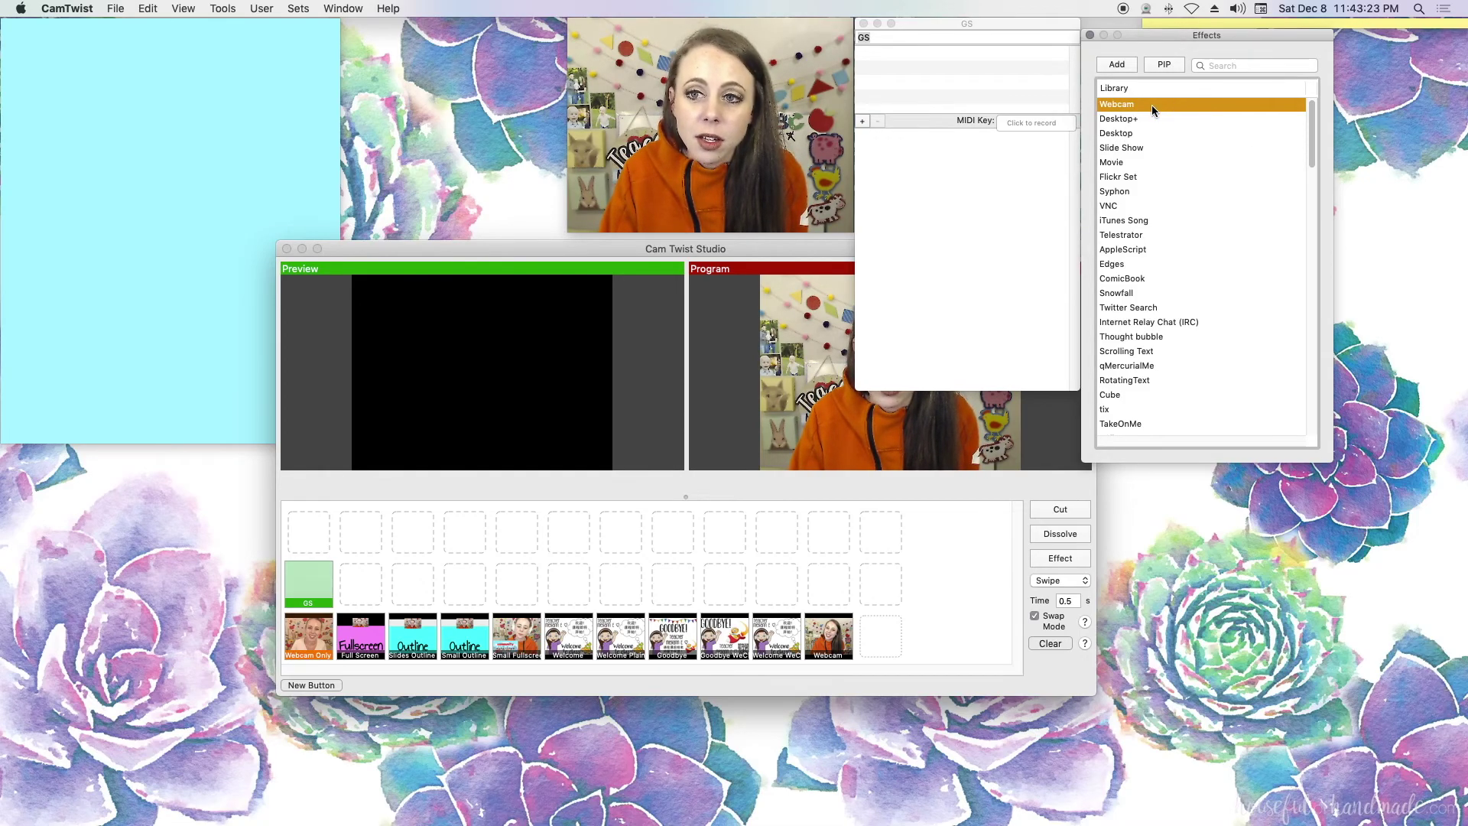
{"action": "left_click", "coordinate": [1127, 121]}
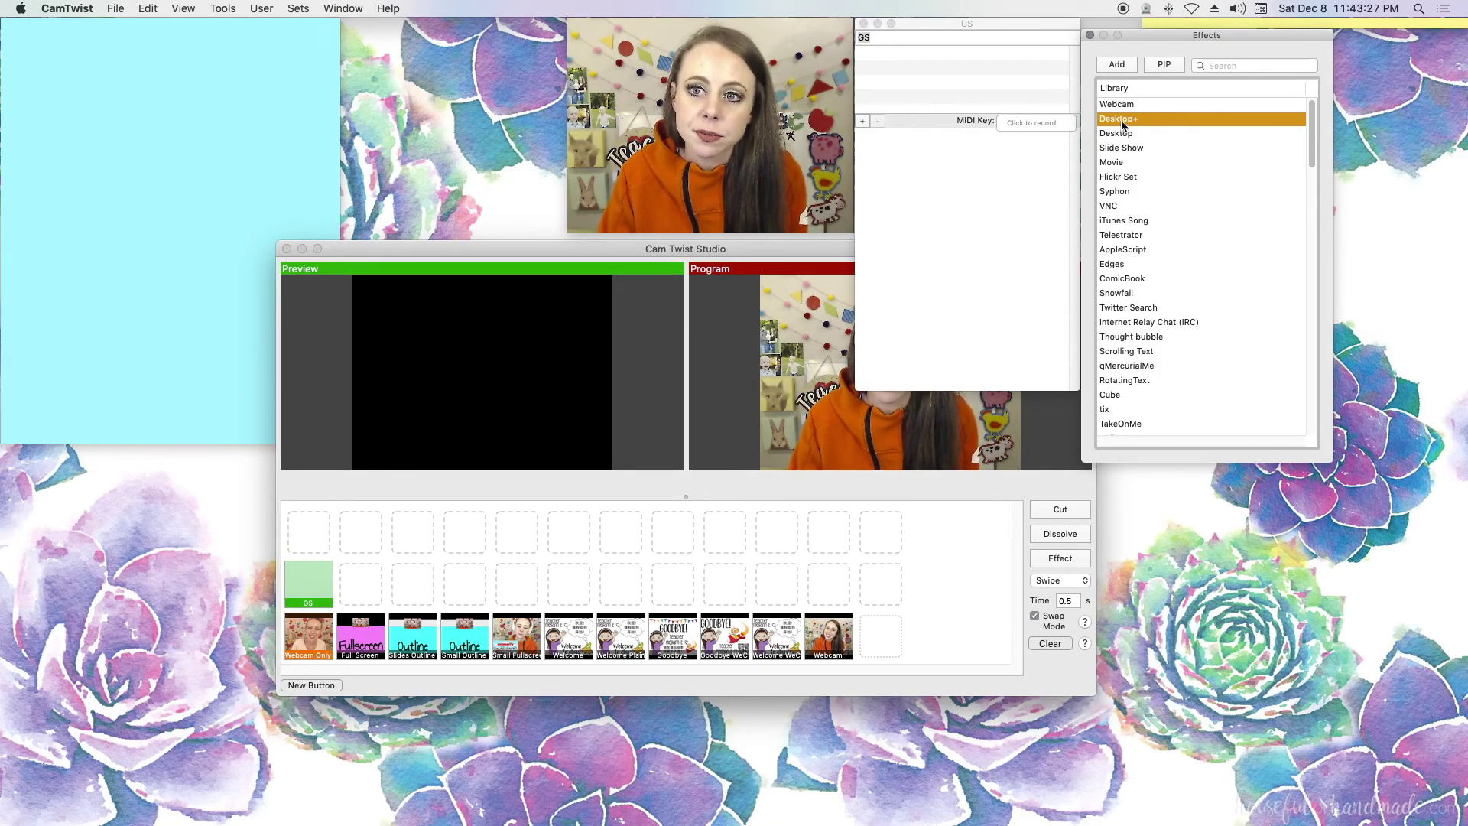
{"action": "left_click", "coordinate": [1110, 69]}
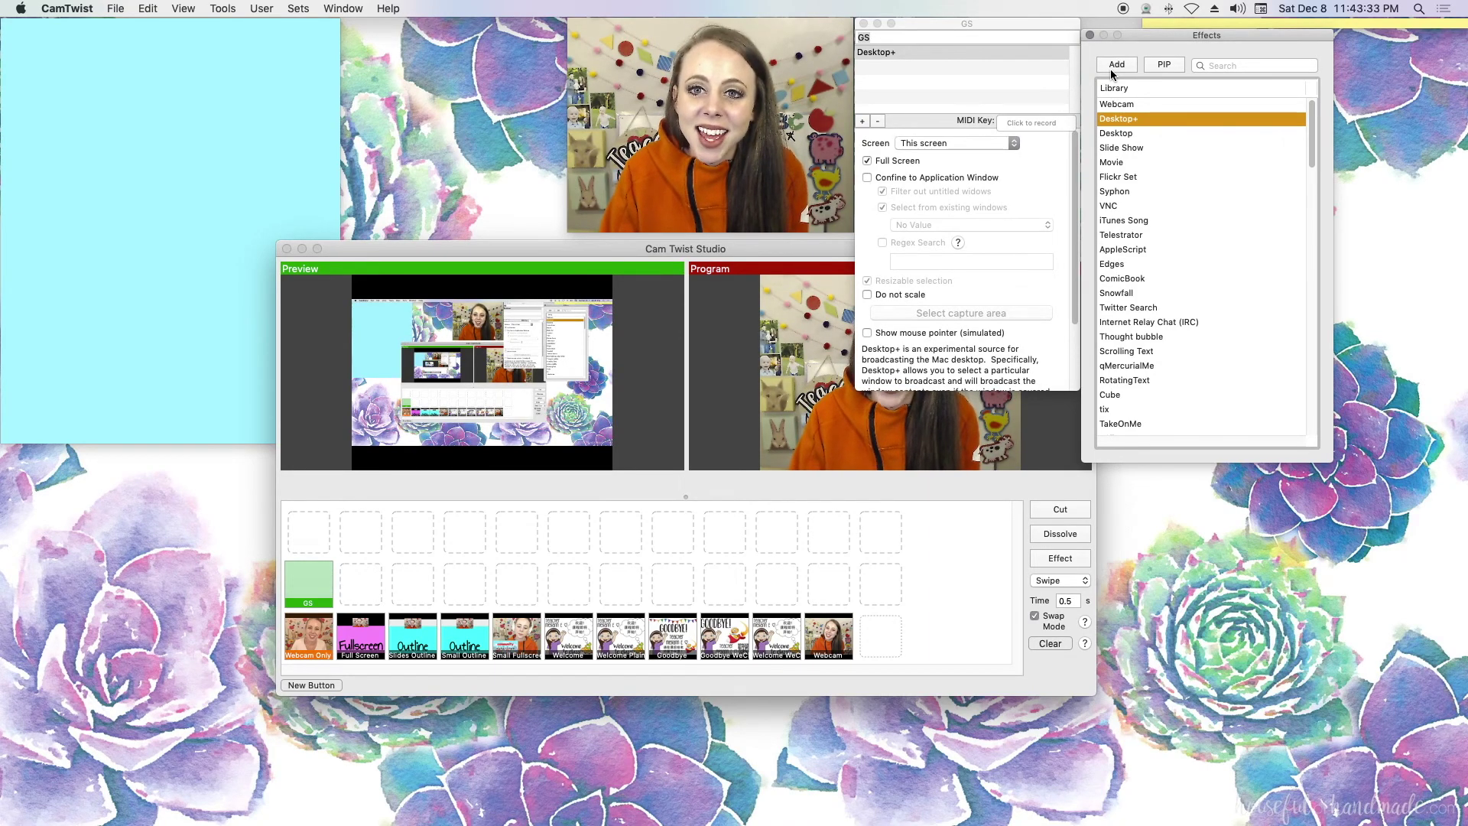
{"action": "left_click", "coordinate": [1034, 31]}
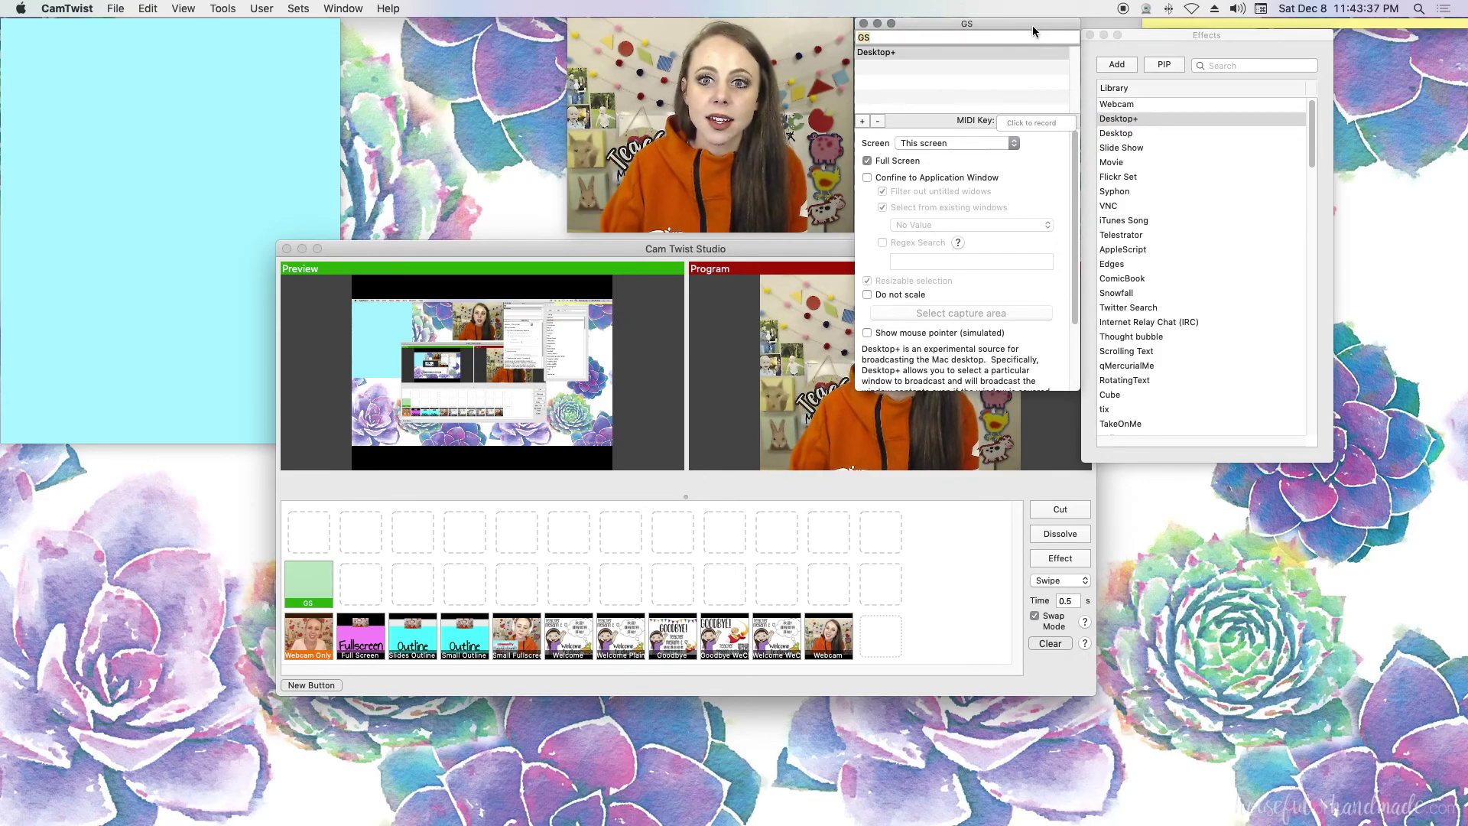
- Uncheck Full Screen on the GS button's Desktop+ source to enable a resizable capture area
{"action": "left_click", "coordinate": [874, 53]}
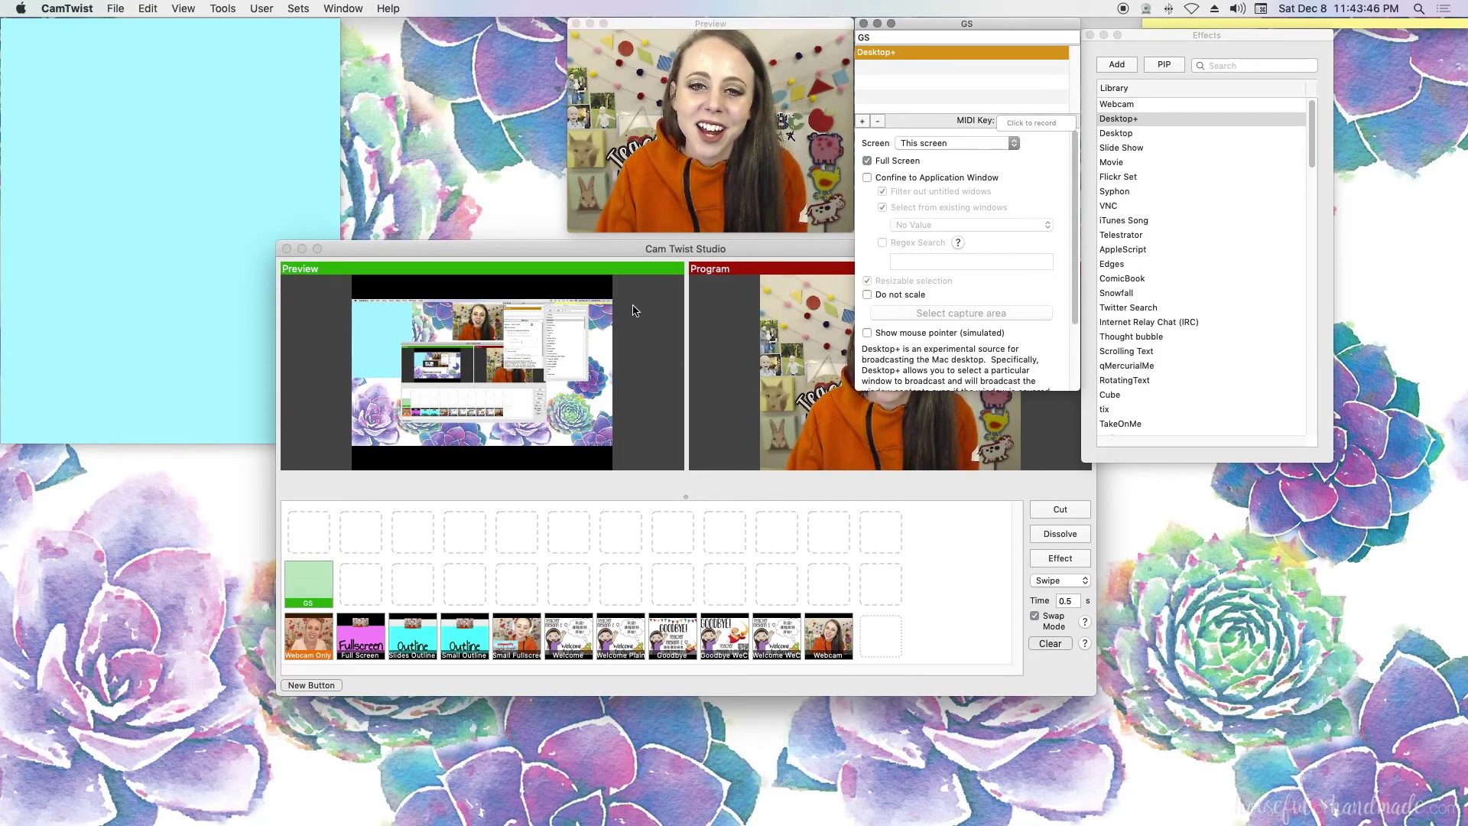
{"action": "left_click", "coordinate": [651, 250]}
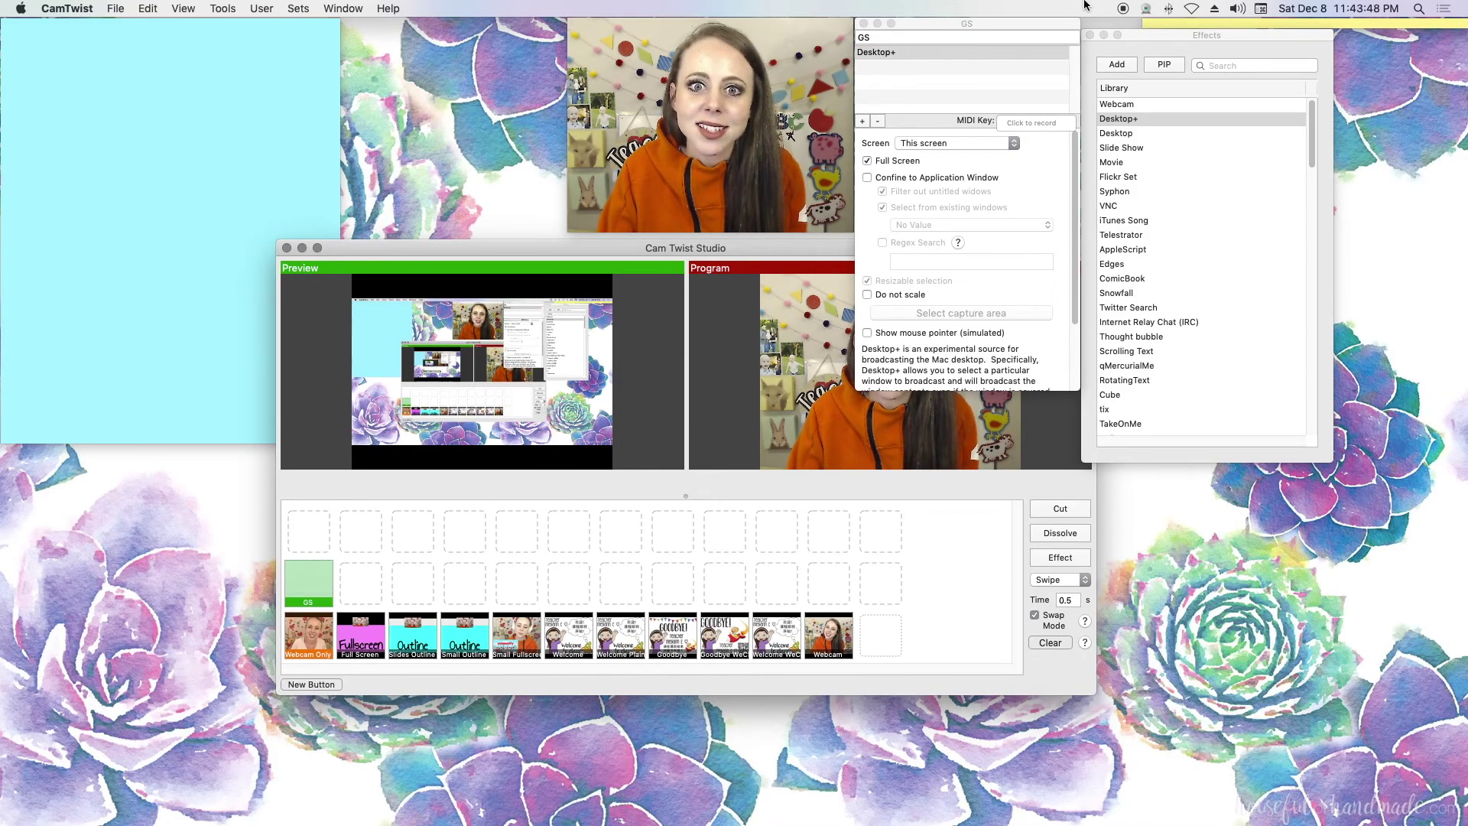
{"action": "left_click", "coordinate": [1053, 25]}
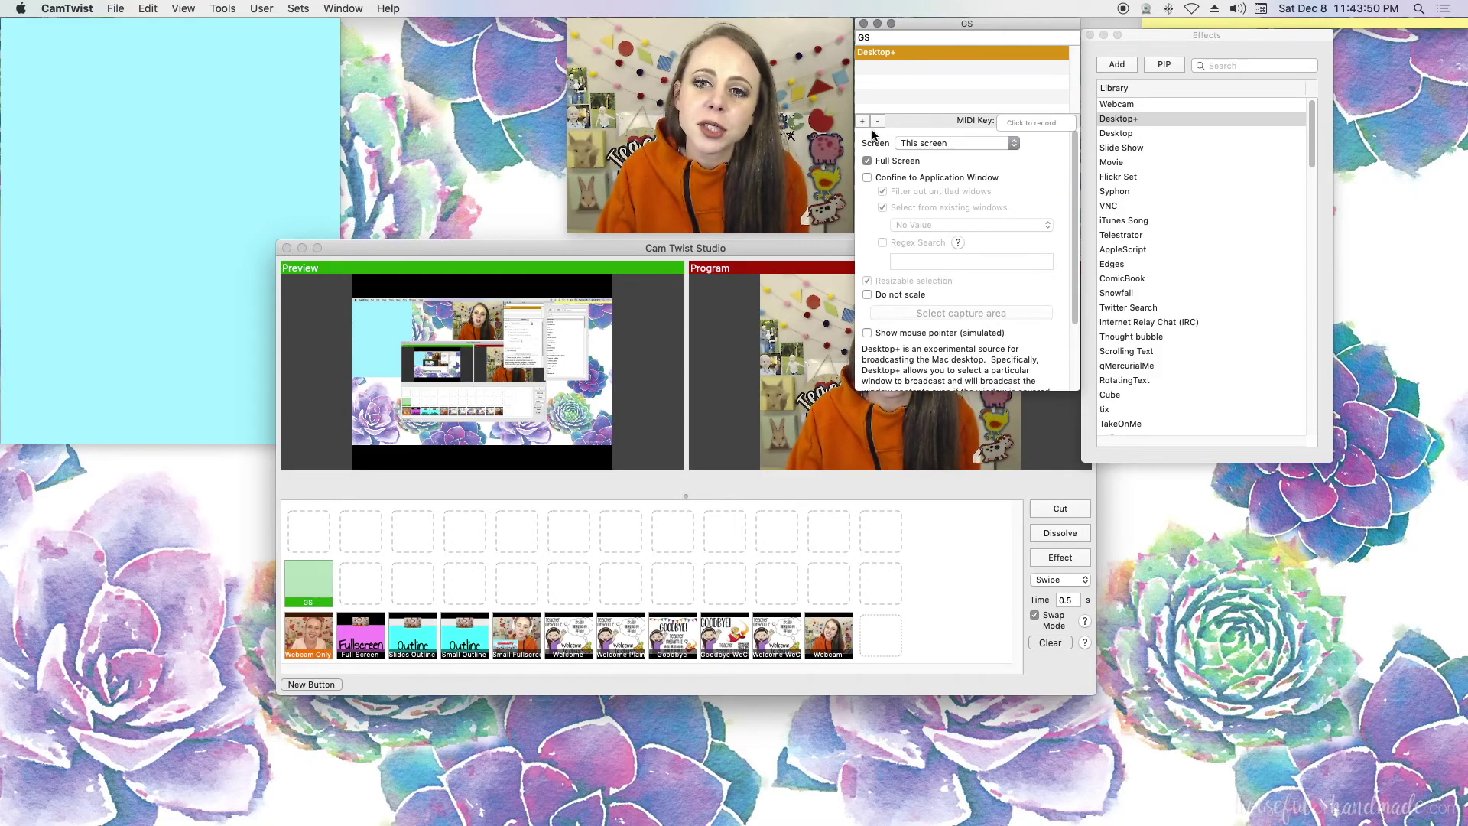
{"action": "left_click", "coordinate": [868, 162]}
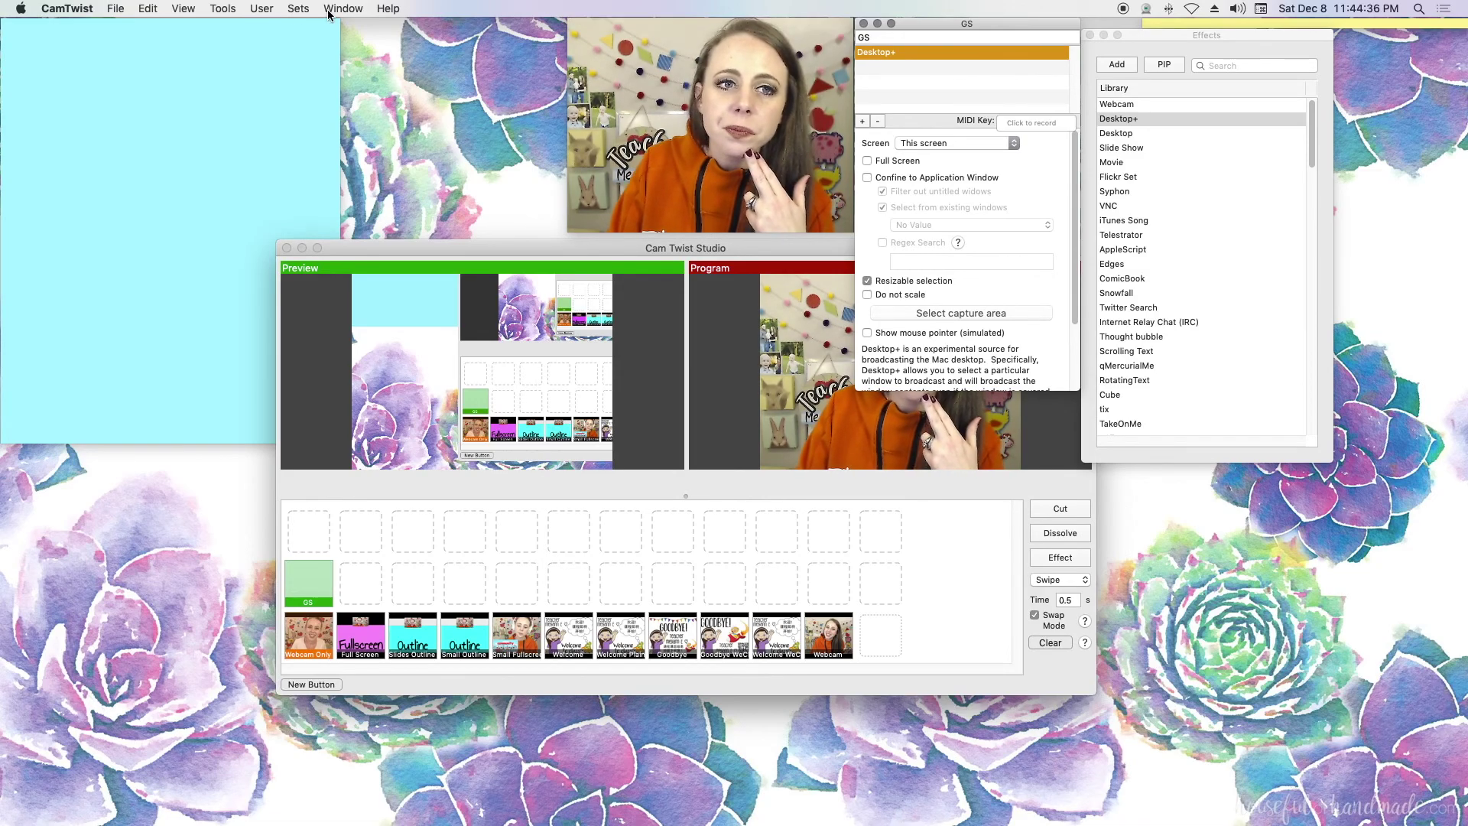
- Bring the cyan Stickies note to the front and nudge it toward the top-left corner
{"action": "left_click", "coordinate": [286, 27]}
{"action": "mouse_move", "coordinate": [272, 24]}
{"action": "left_mouse_down"}
{"action": "mouse_move", "coordinate": [426, 8]}
{"action": "mouse_move", "coordinate": [351, 10]}
{"action": "mouse_move", "coordinate": [374, 77]}
{"action": "mouse_move", "coordinate": [295, 13]}
{"action": "mouse_move", "coordinate": [263, 10]}
{"action": "left_mouse_up"}
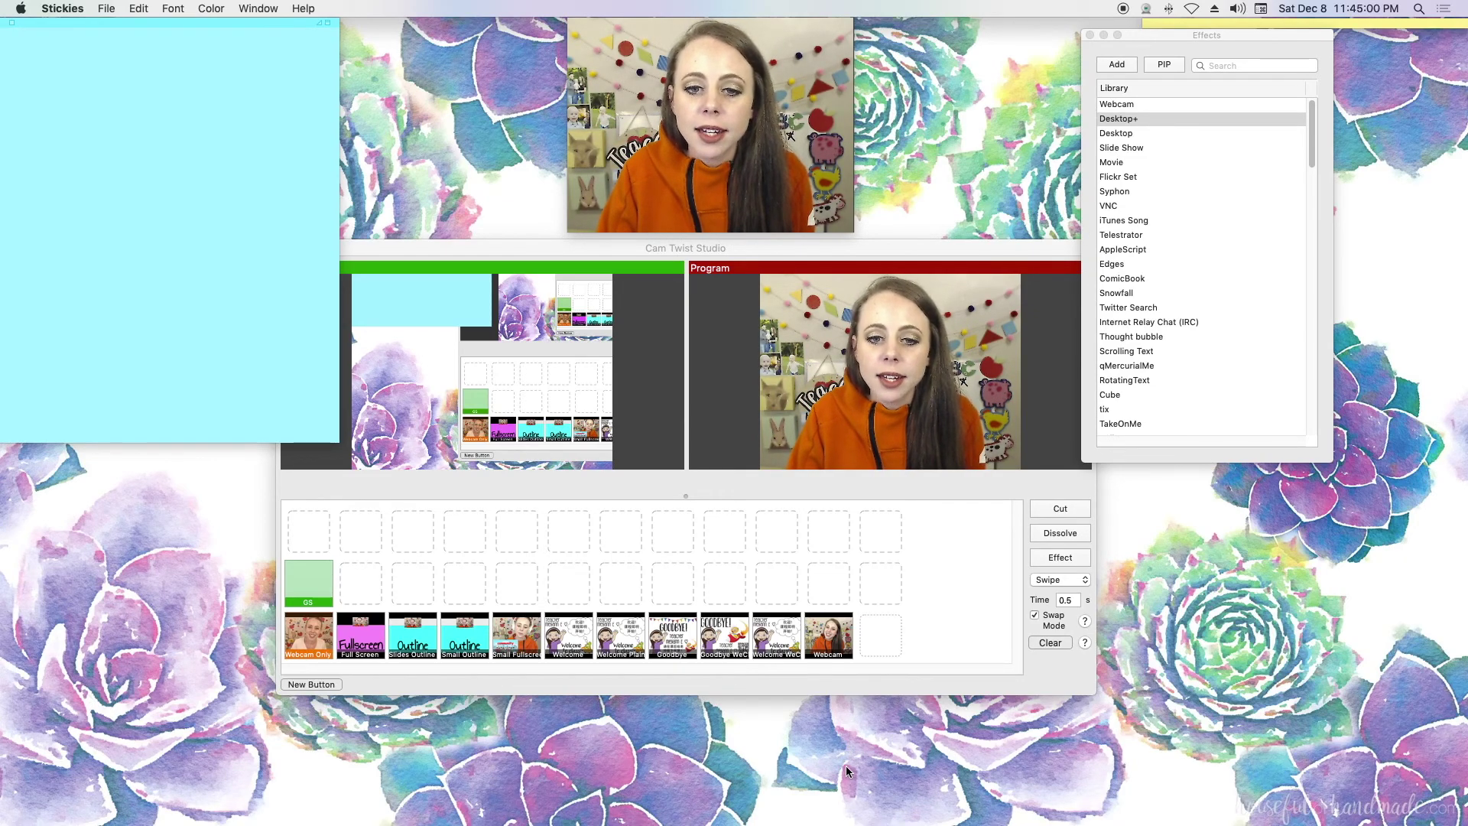
{"action": "mouse_move", "coordinate": [1124, 823]}
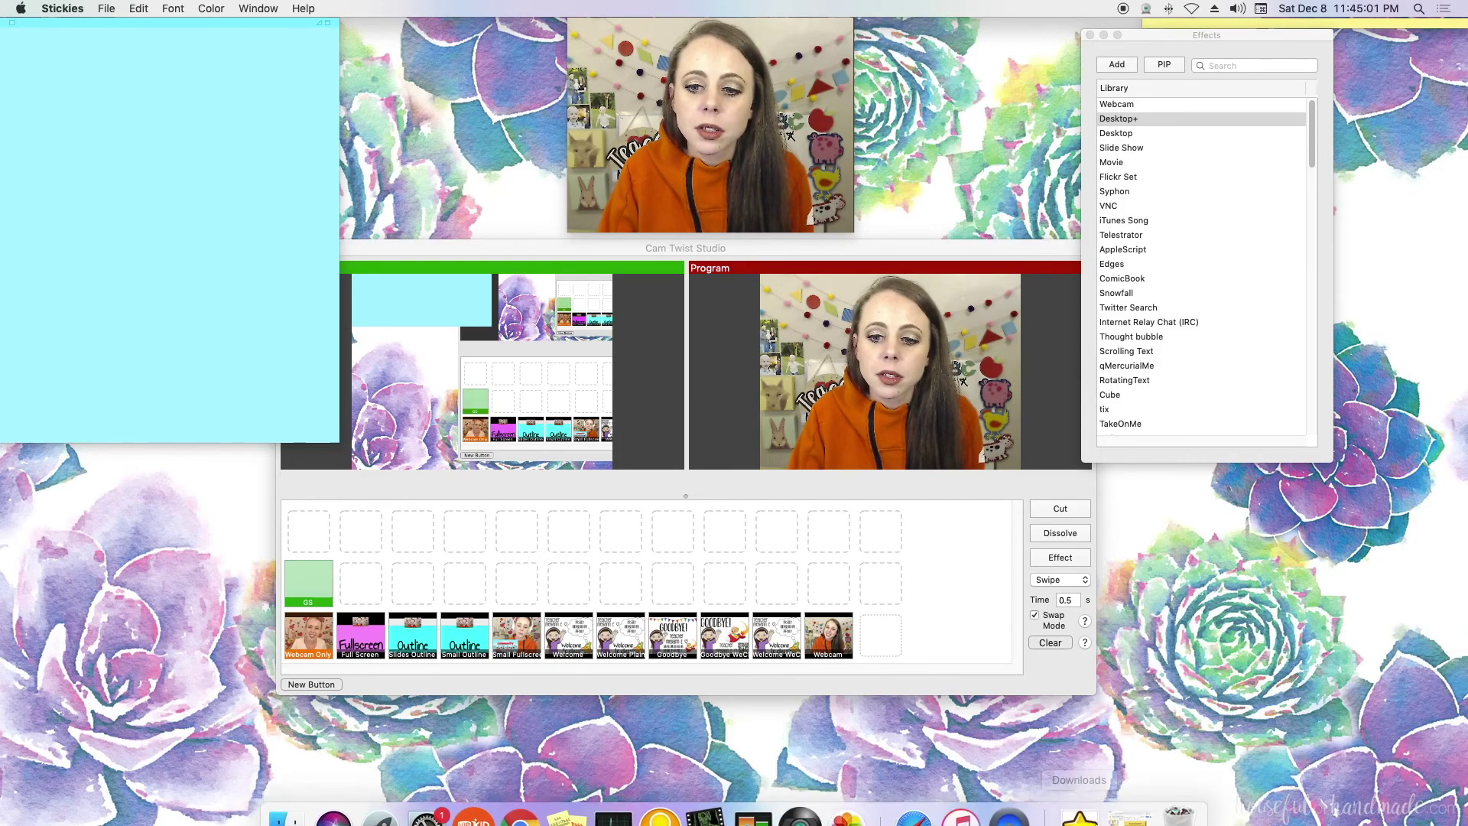
- Restore the Dino Stars Tap & Reveal 2 presentation, centre its window, and select slide 3
{"action": "left_click", "coordinate": [1125, 796]}
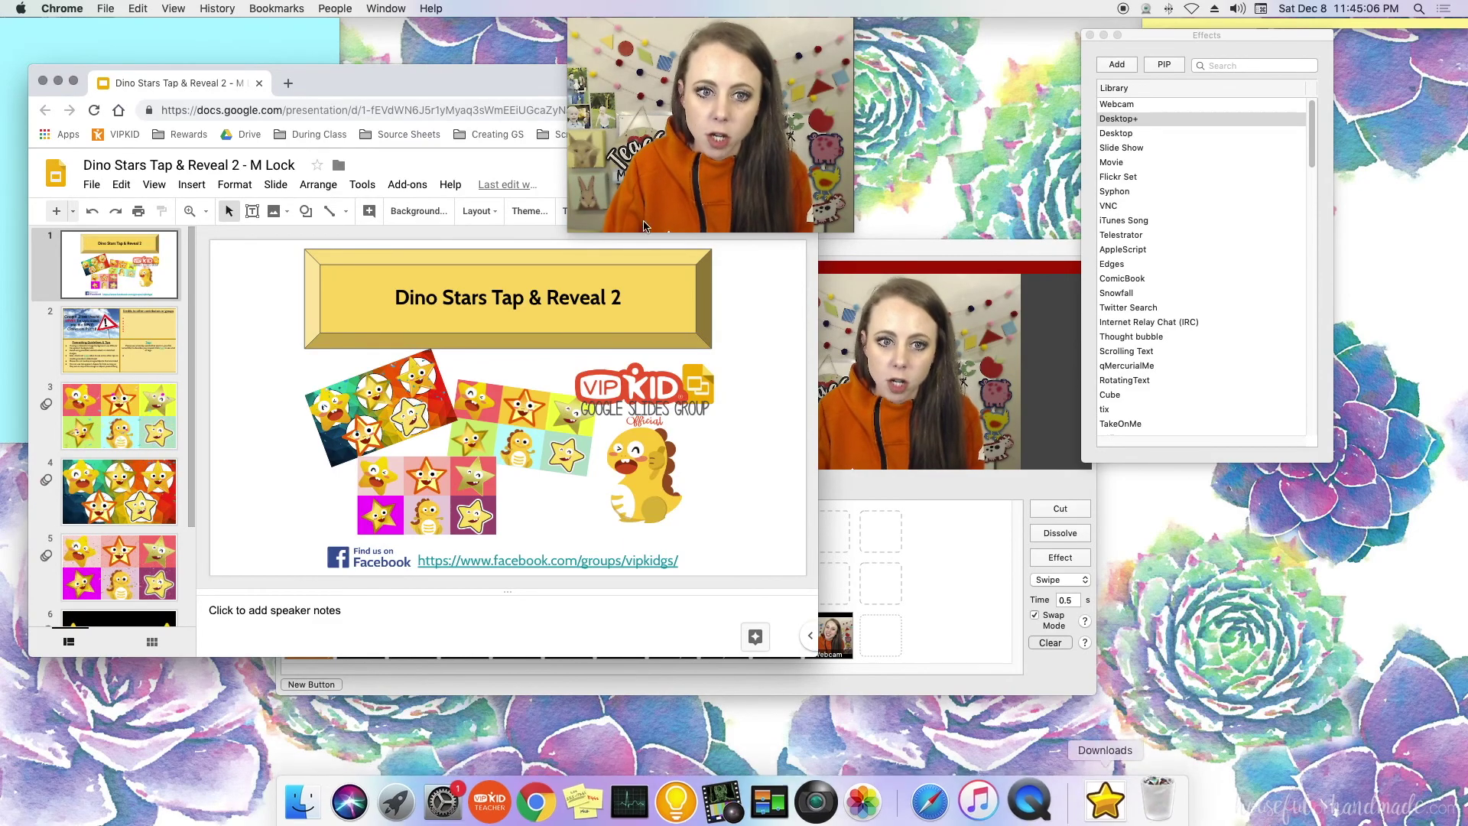
{"action": "left_click_drag", "start_coordinate": [514, 91], "coordinate": [757, 249]}
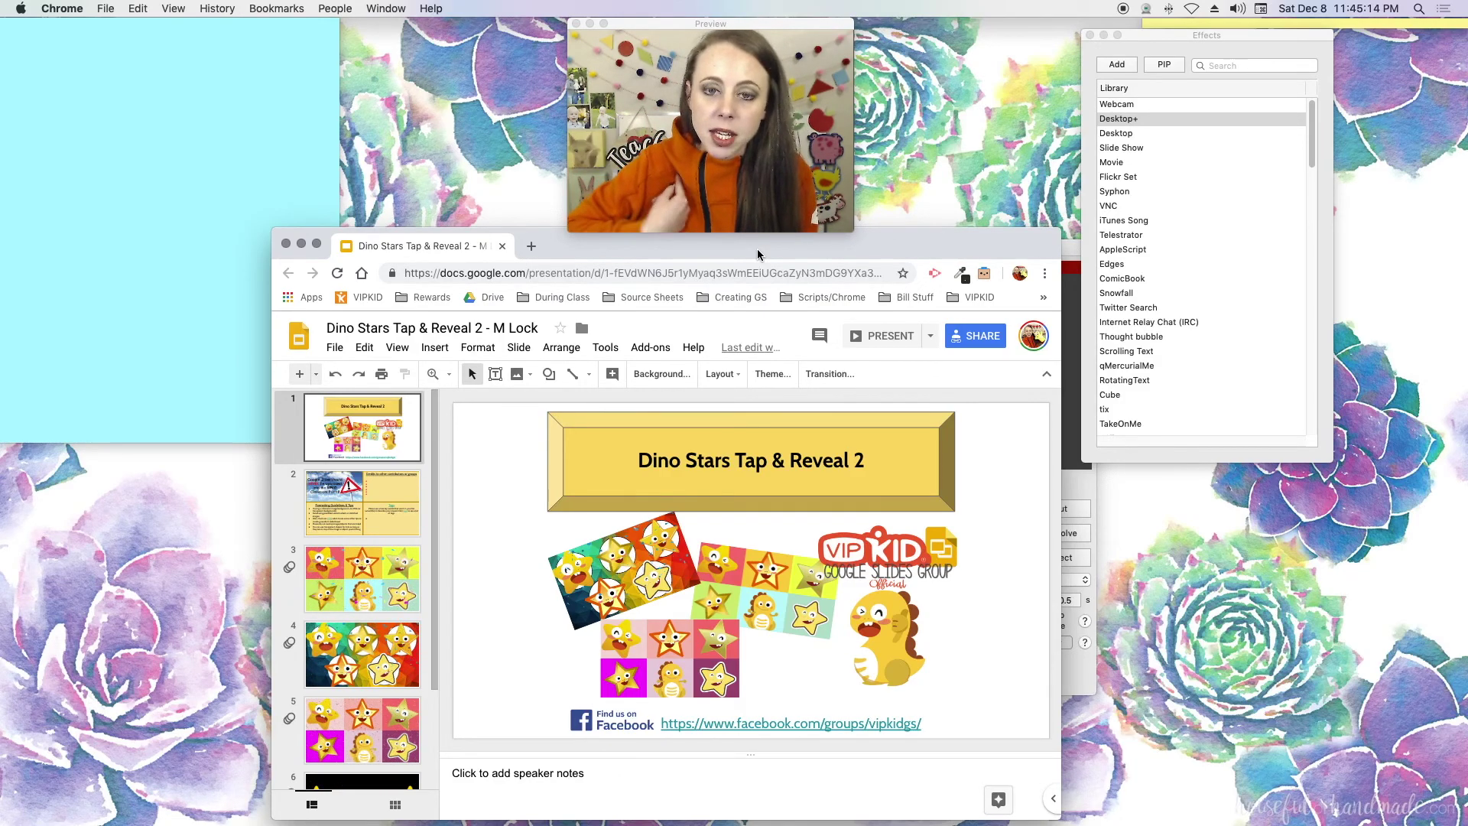
{"action": "left_click", "coordinate": [356, 584]}
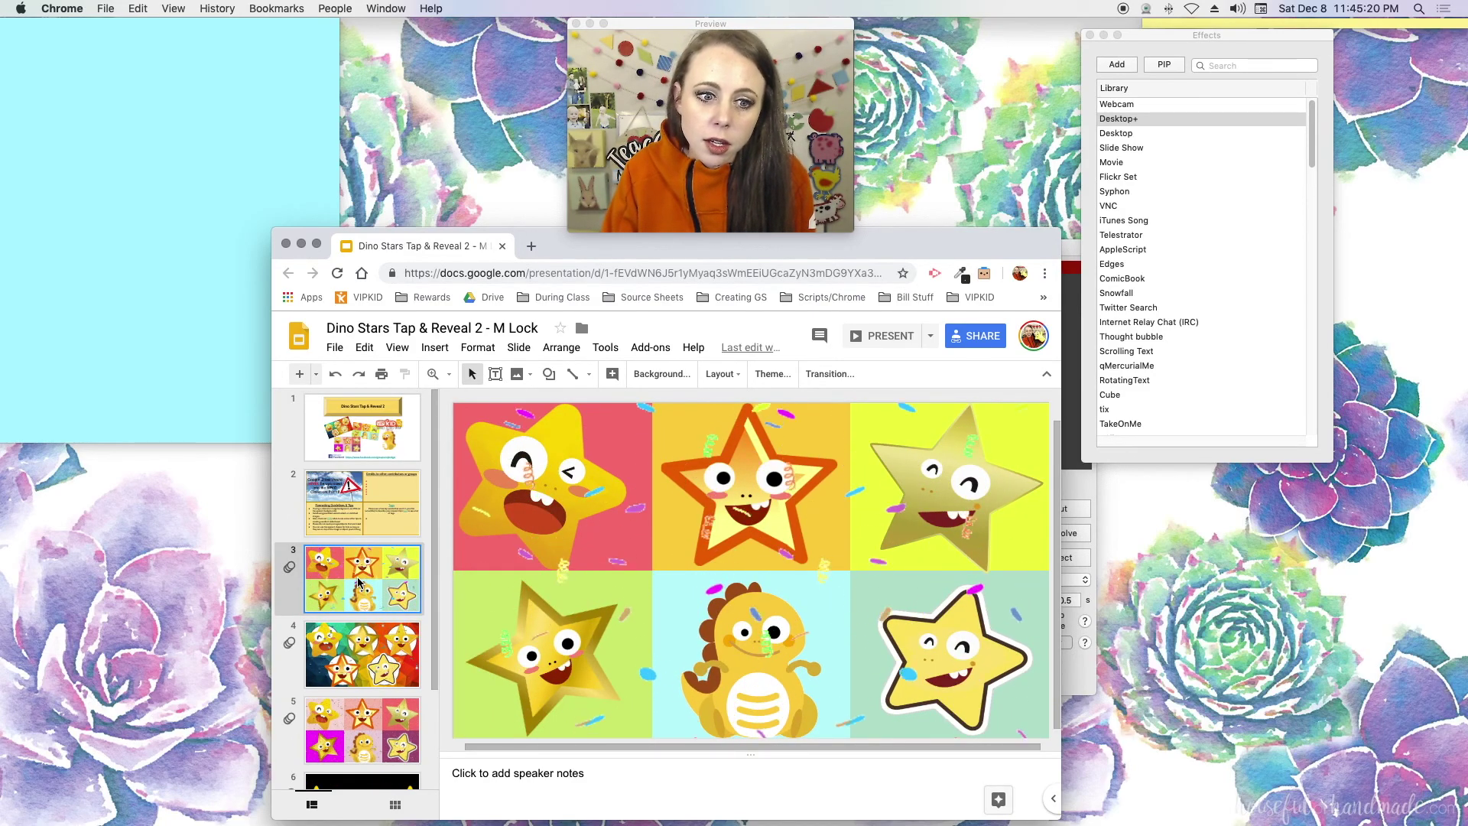
- Start presenting in presenter view, move the presenter window to the lower right, then close it
{"action": "left_click", "coordinate": [931, 337]}
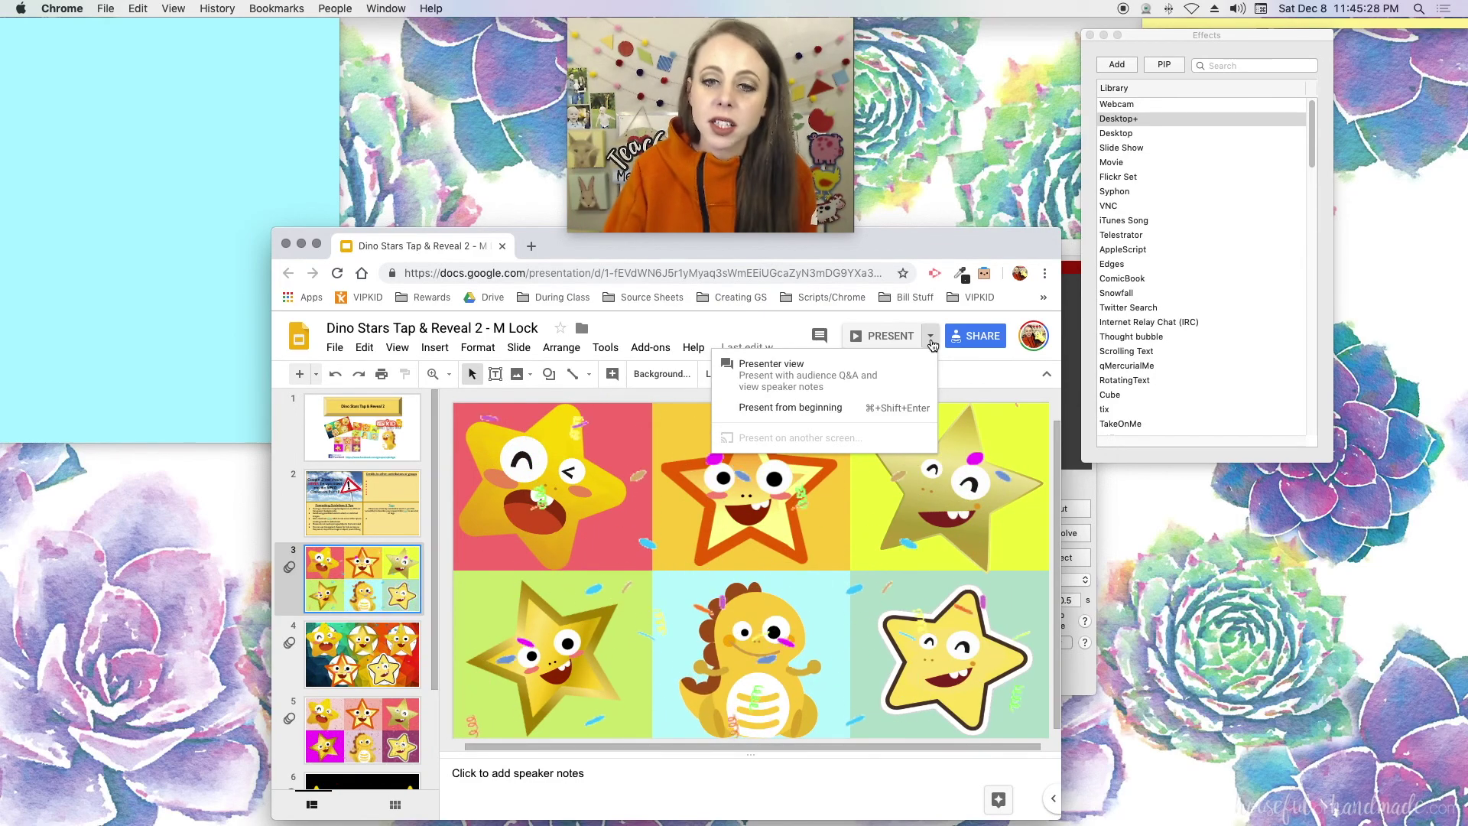
{"action": "left_click", "coordinate": [910, 378]}
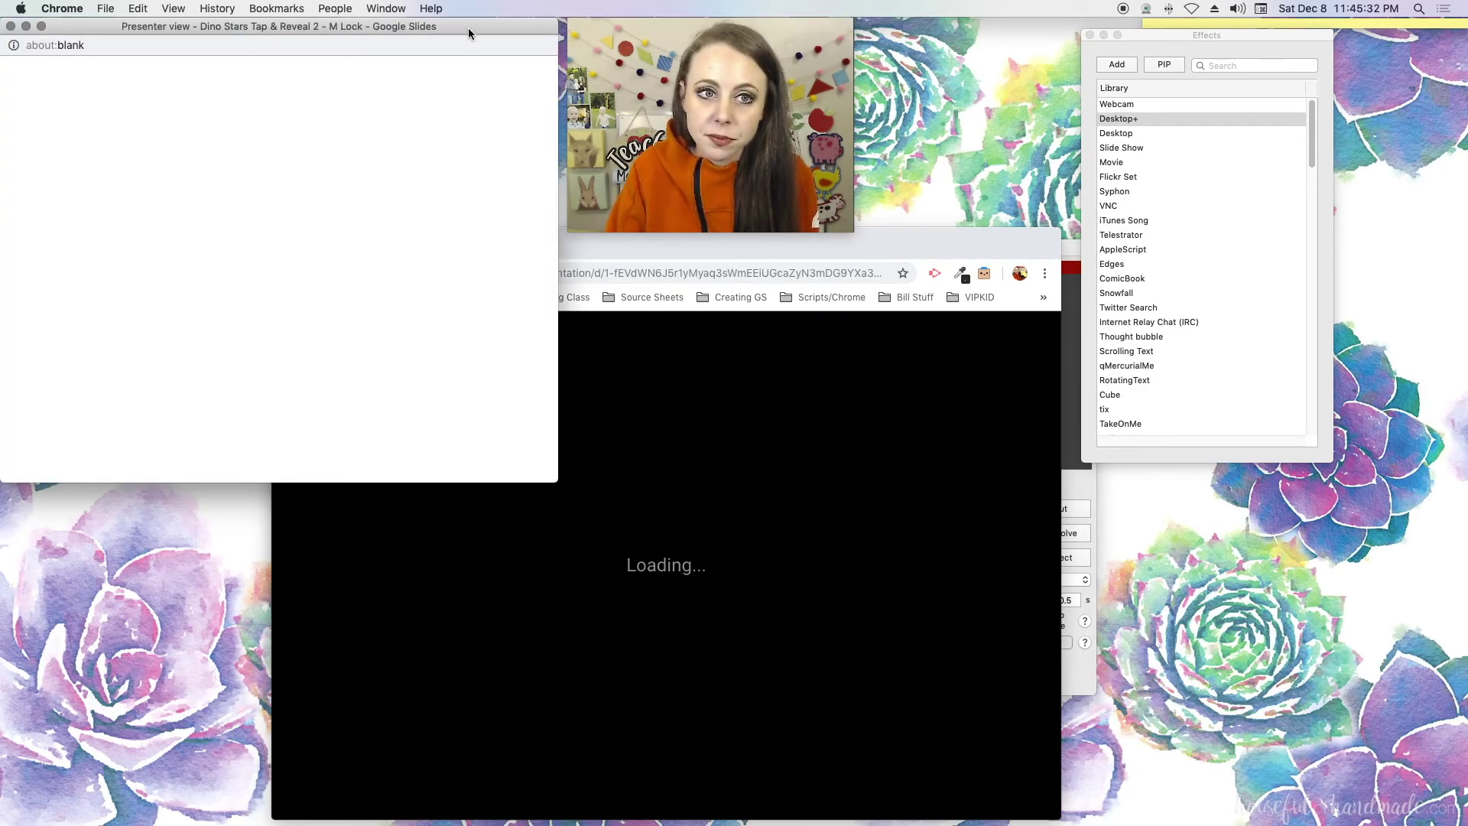
{"action": "left_click_drag", "start_coordinate": [468, 26], "coordinate": [542, 94]}
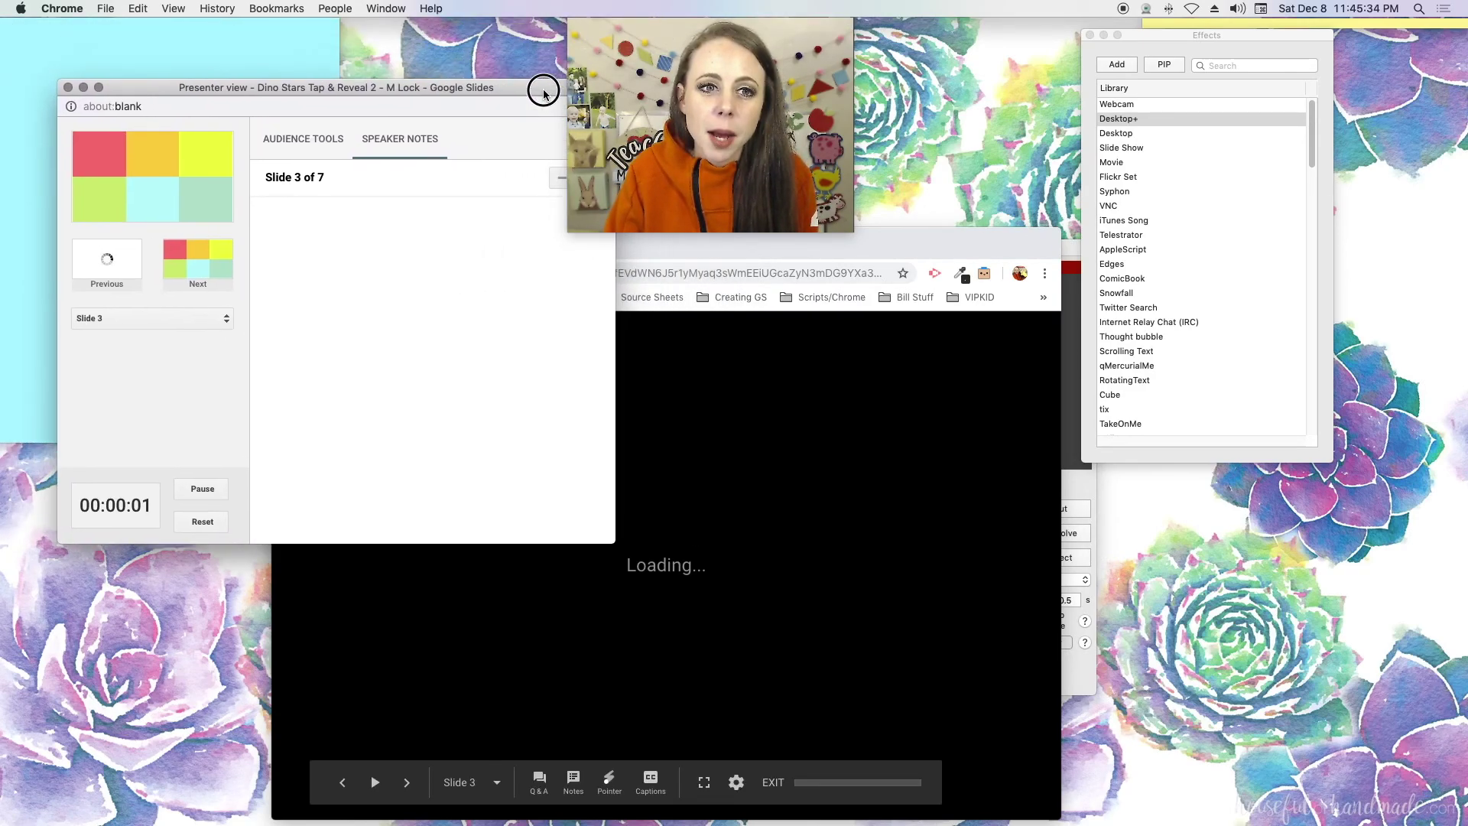
{"action": "left_click_drag", "start_coordinate": [186, 104], "coordinate": [1084, 461]}
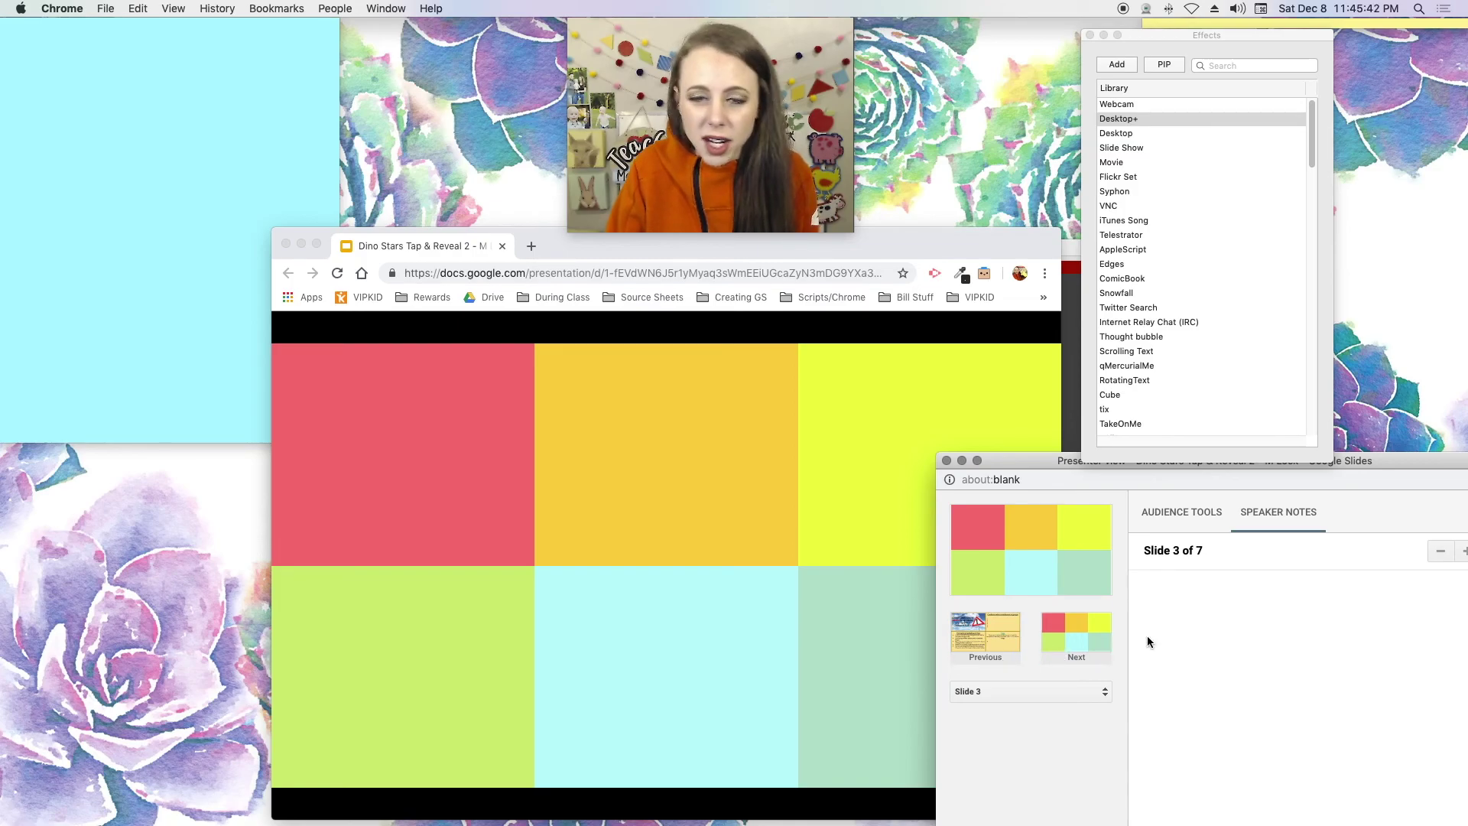
{"action": "left_click", "coordinate": [946, 460]}
- Shrink the slideshow window into the top-left corner at 75% zoom and move the studio window aside
{"action": "left_click_drag", "start_coordinate": [954, 242], "coordinate": [685, 24]}
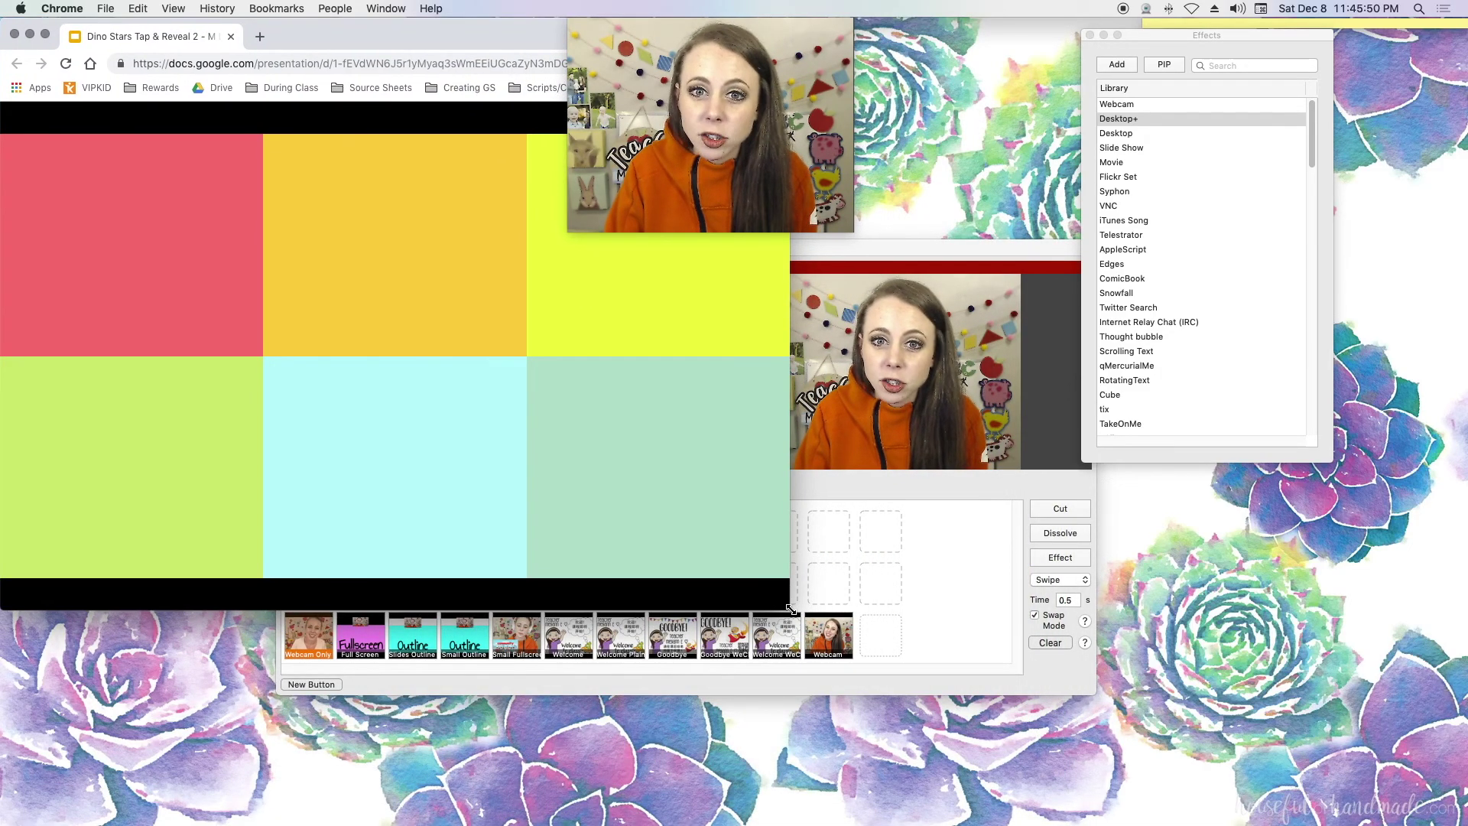
{"action": "left_click_drag", "start_coordinate": [790, 608], "coordinate": [343, 442]}
{"action": "mouse_move", "coordinate": [194, 313]}
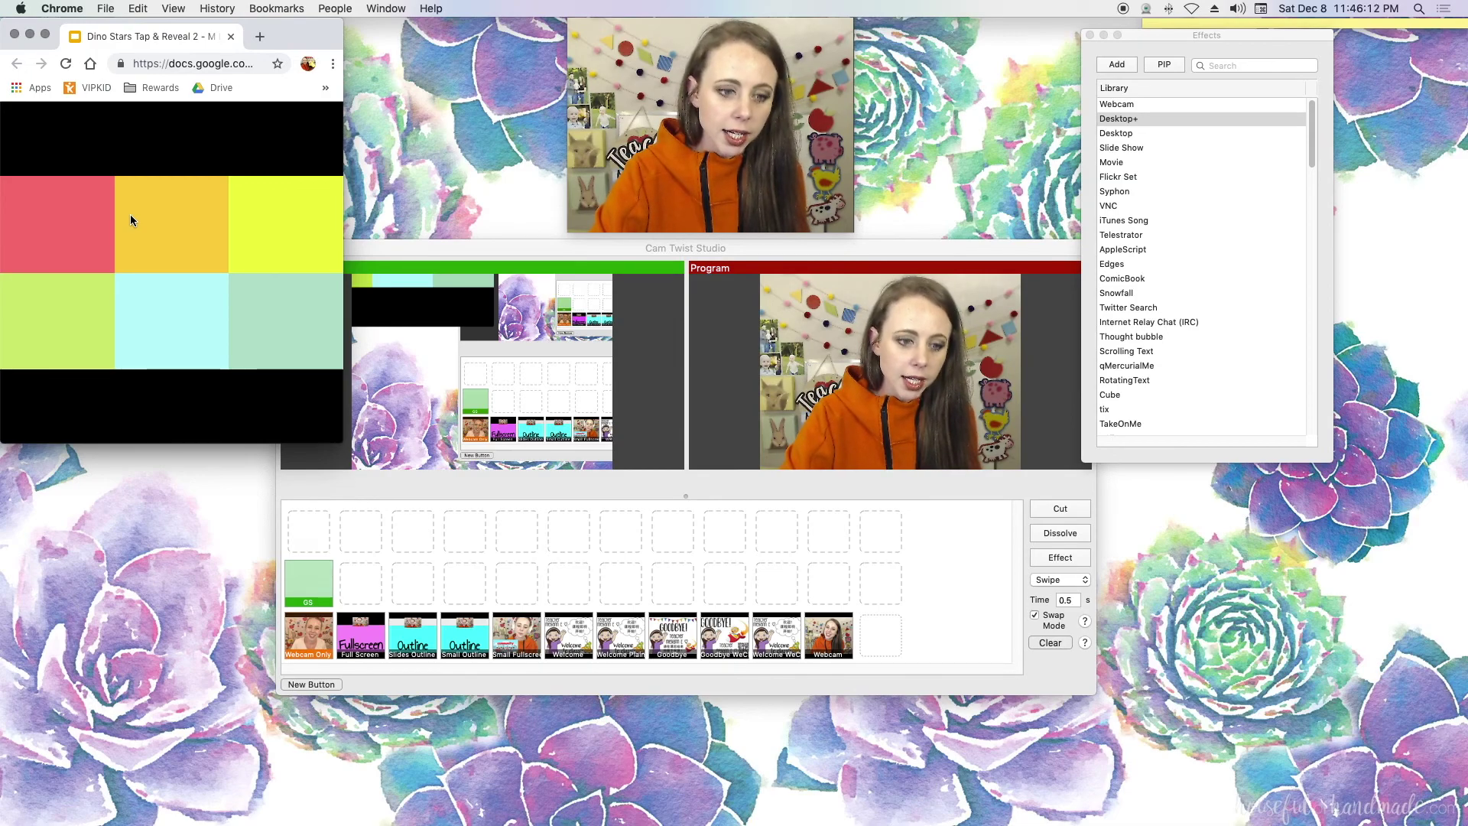
{"action": "key", "text": "super+minus"}
{"action": "key", "text": "super+minus"}
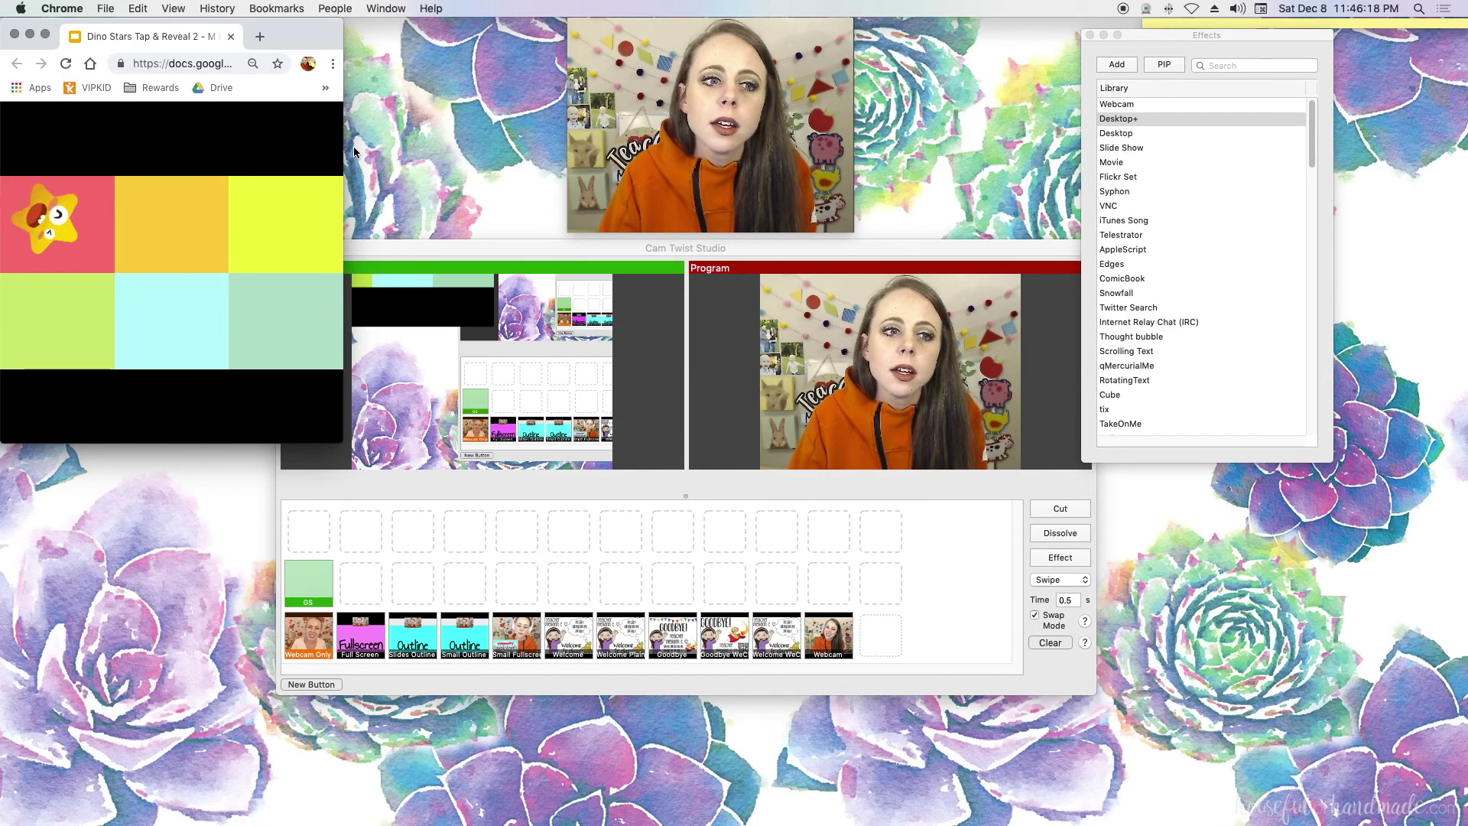
{"action": "left_click_drag", "start_coordinate": [420, 245], "coordinate": [497, 258]}
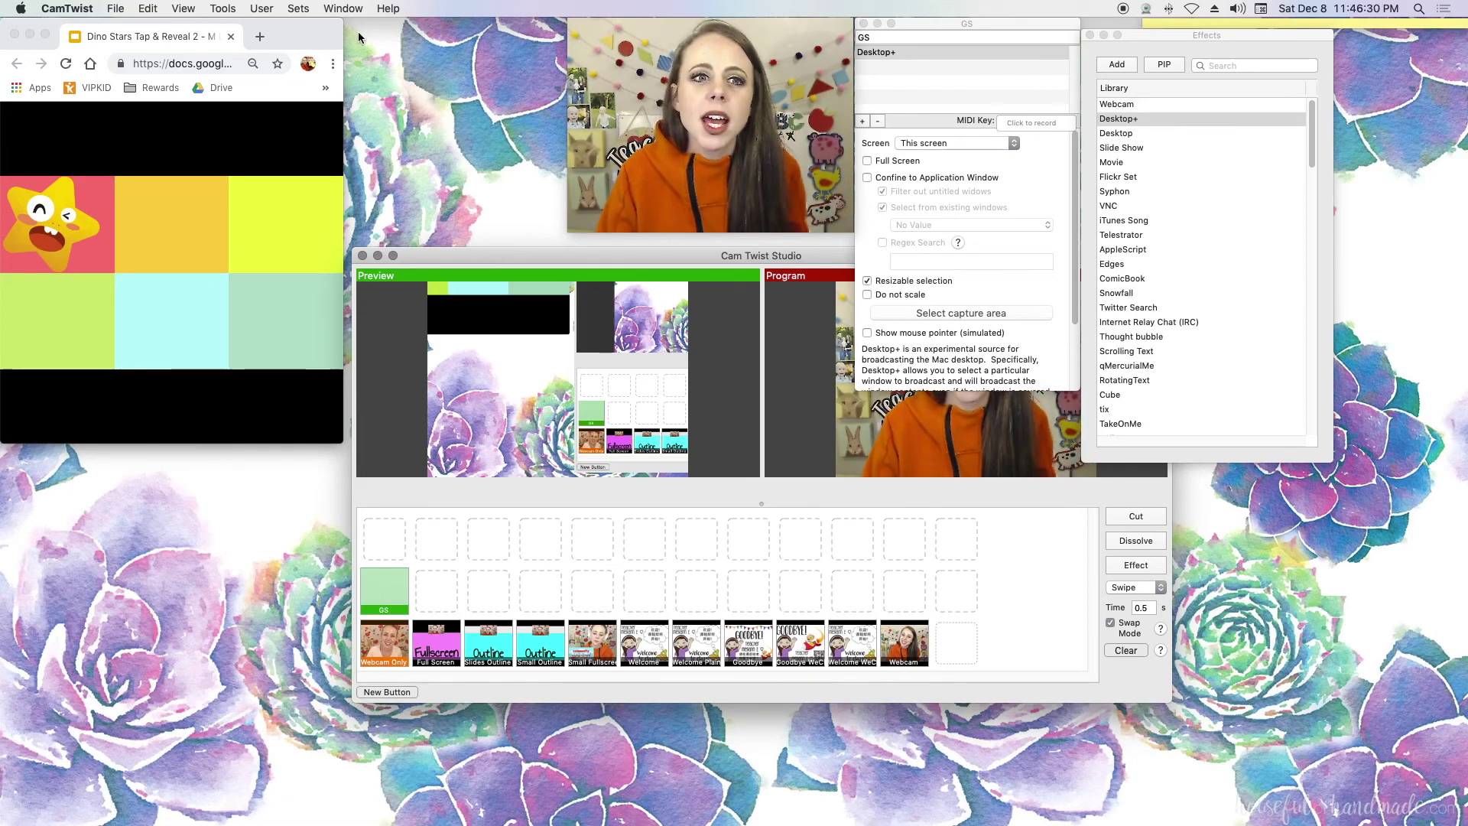
- Rearrange the slideshow window and cyan sticky note, keeping the slideshow in the top-left corner
{"action": "left_click_drag", "start_coordinate": [331, 26], "coordinate": [429, 73]}
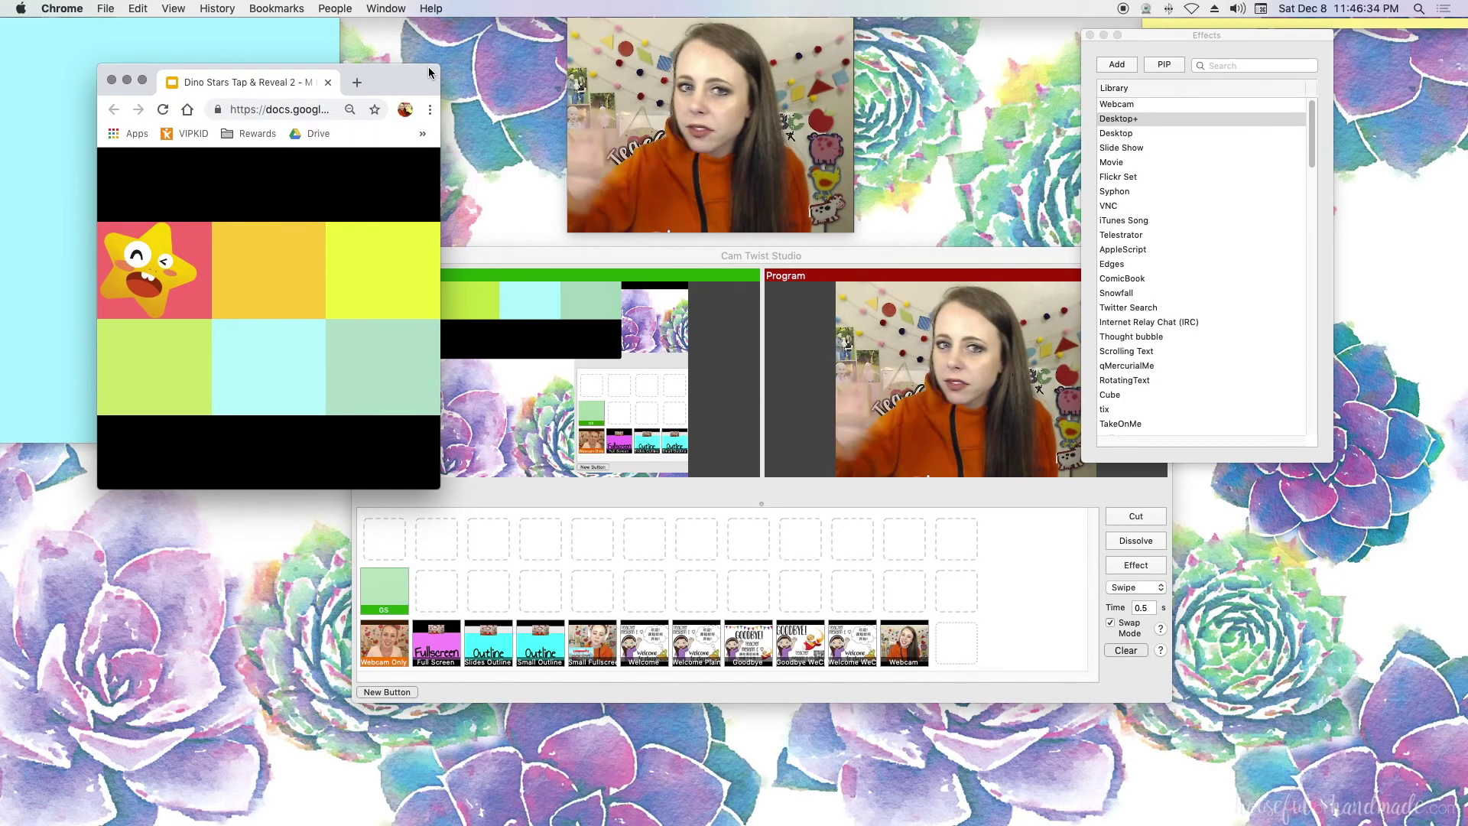
{"action": "left_click", "coordinate": [224, 29]}
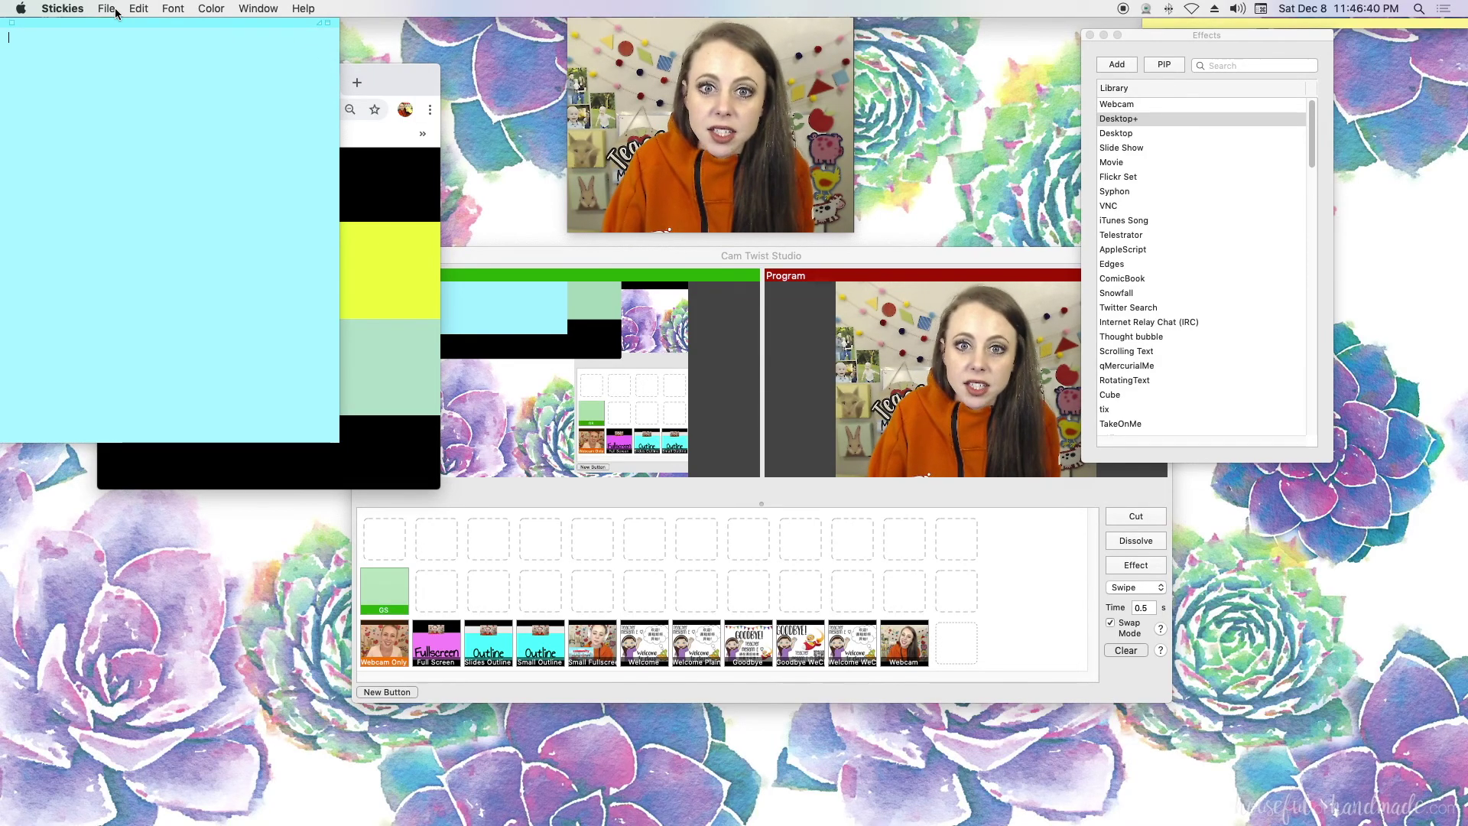
{"action": "left_click_drag", "start_coordinate": [417, 72], "coordinate": [326, 14]}
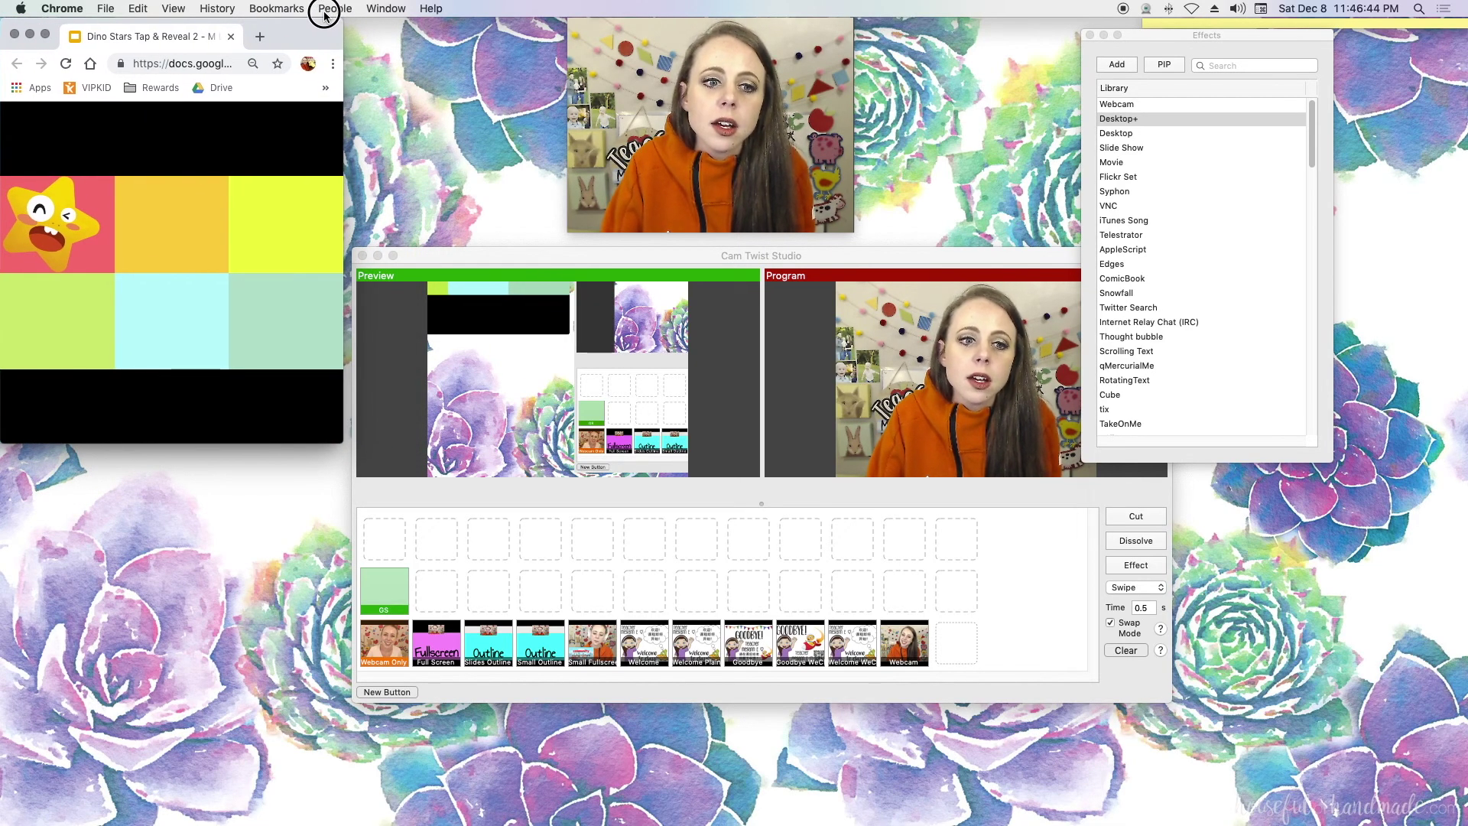
- Select the GS button's Desktop+ source and begin choosing its capture area
{"action": "left_click", "coordinate": [506, 255]}
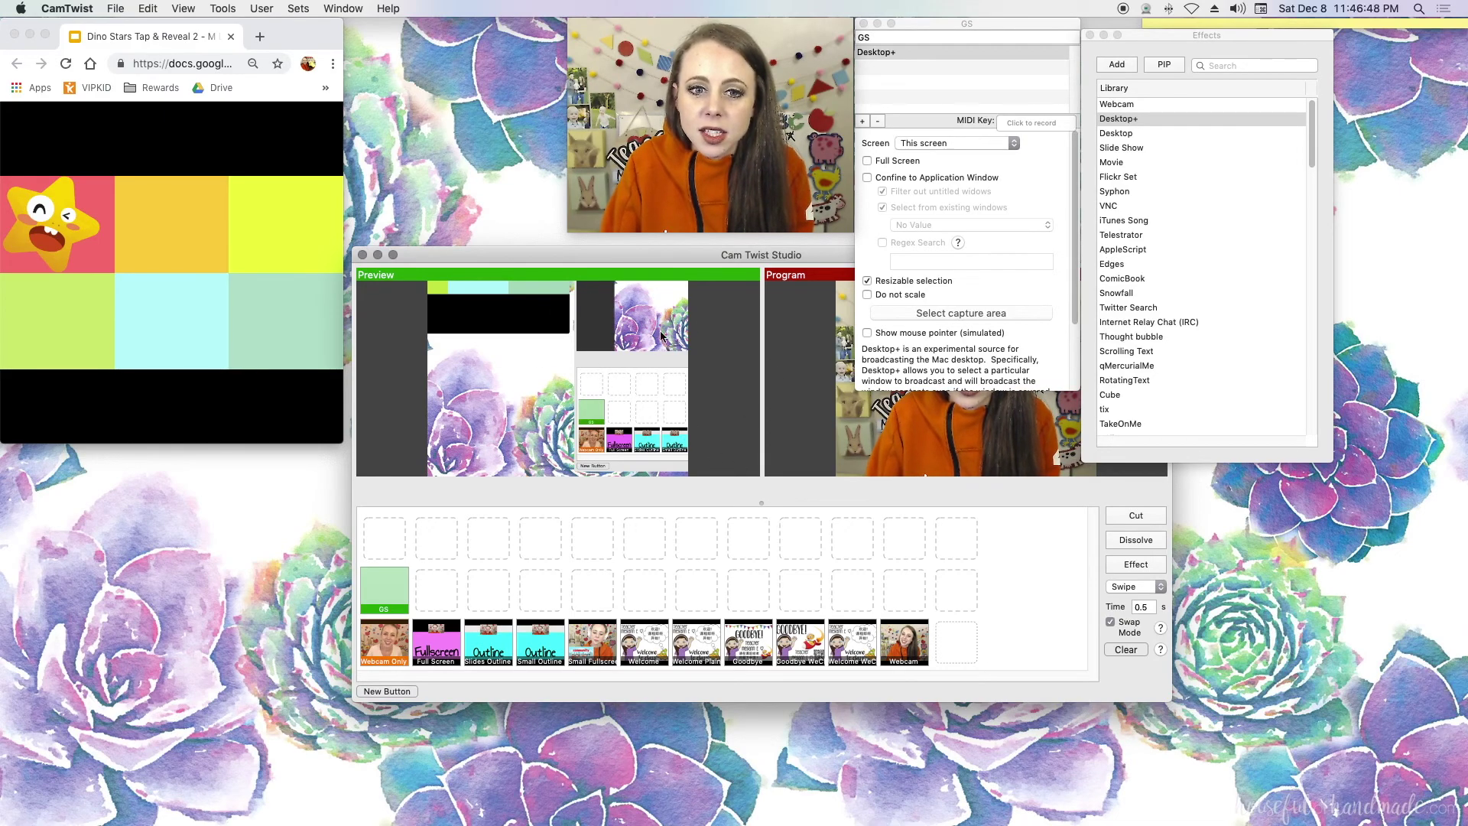
{"action": "left_click", "coordinate": [1018, 30]}
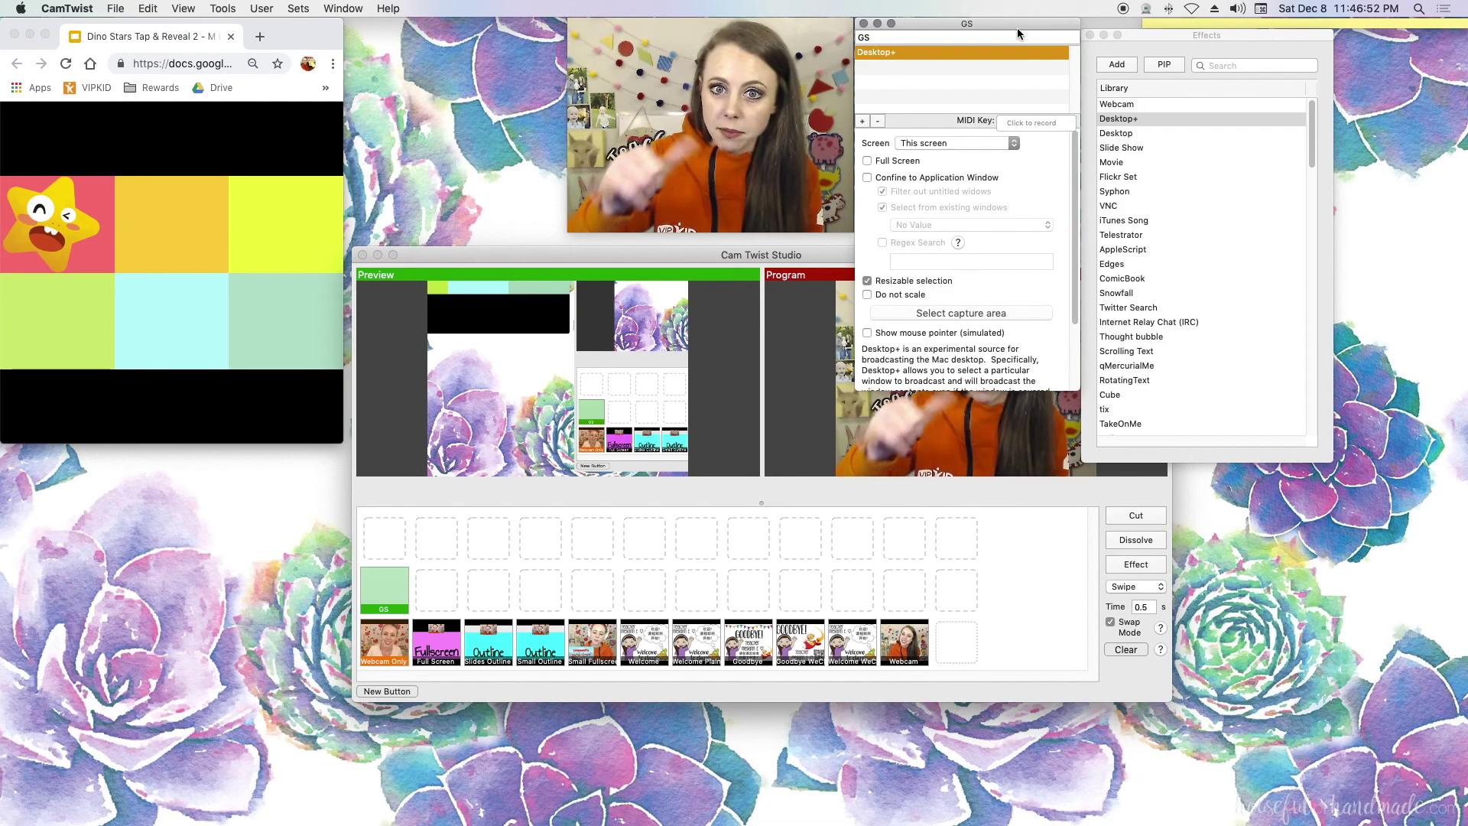
{"action": "left_click", "coordinate": [958, 314]}
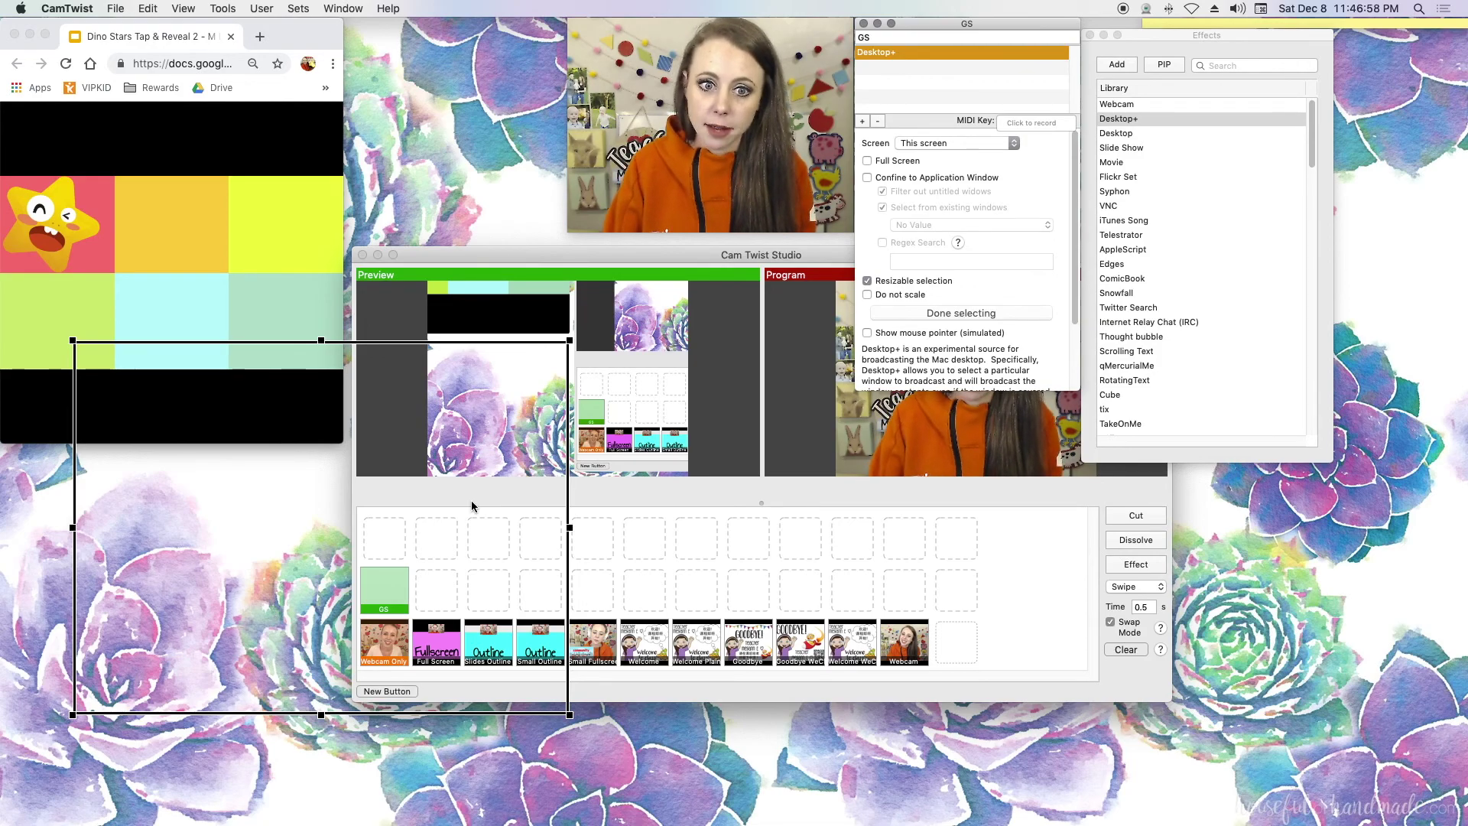
- Fit the Desktop+ capture rectangle tightly around the slide in Chrome and confirm with Done selecting
{"action": "left_click_drag", "start_coordinate": [509, 347], "coordinate": [434, 33]}
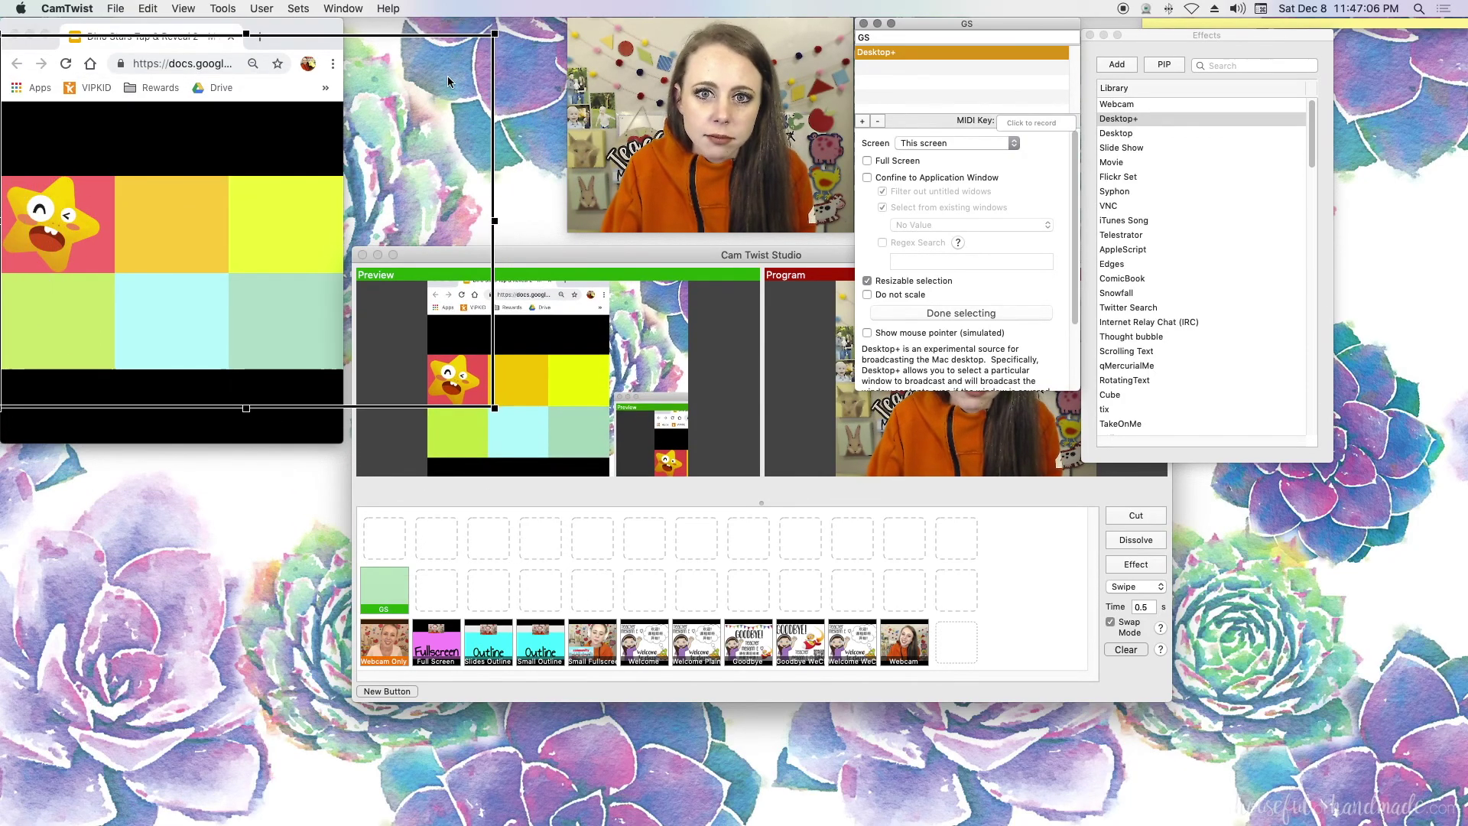
{"action": "left_click_drag", "start_coordinate": [495, 227], "coordinate": [348, 239]}
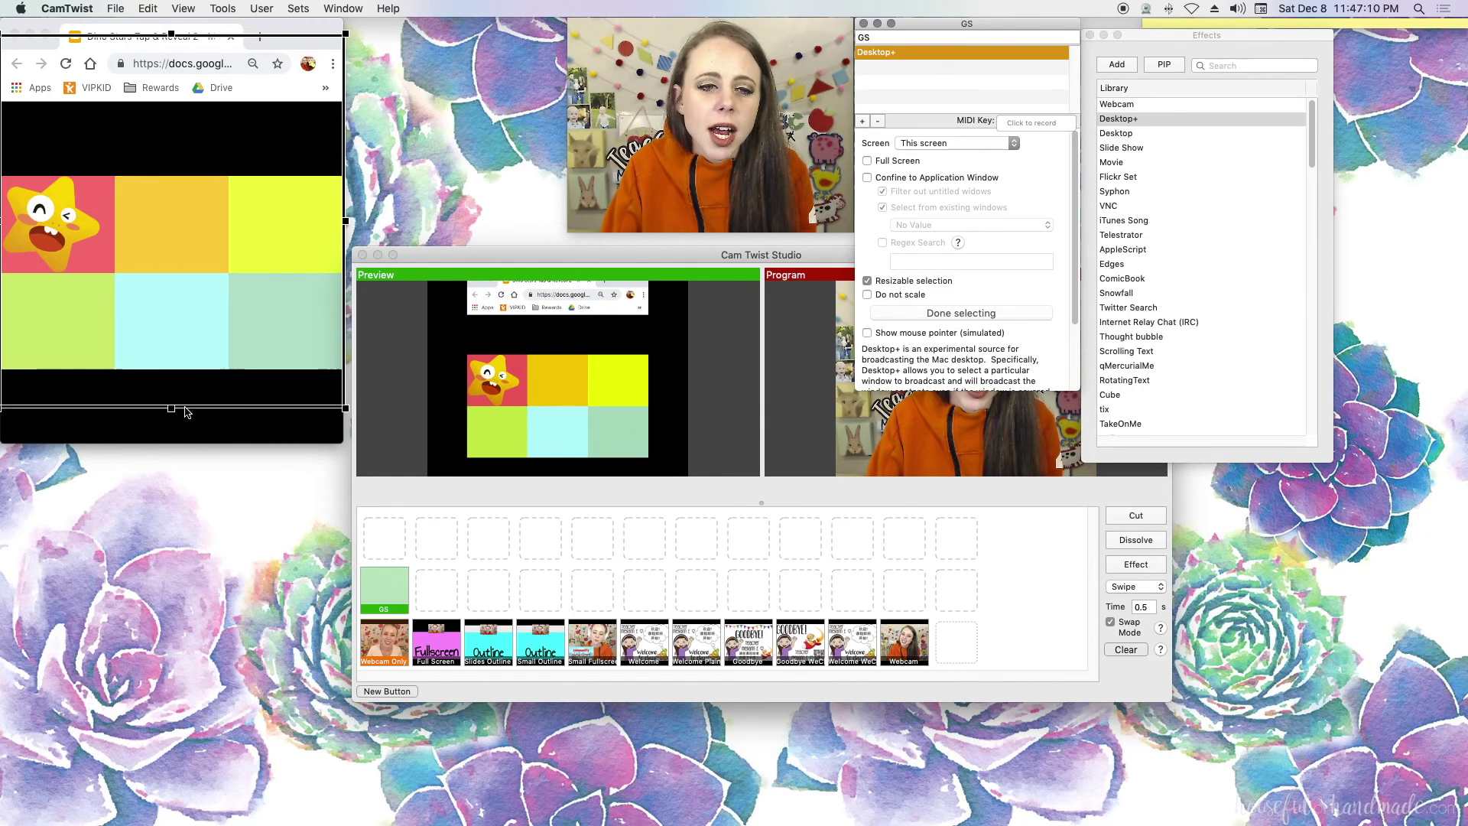
{"action": "mouse_move", "coordinate": [167, 414]}
{"action": "left_click_drag", "start_coordinate": [171, 411], "coordinate": [174, 375]}
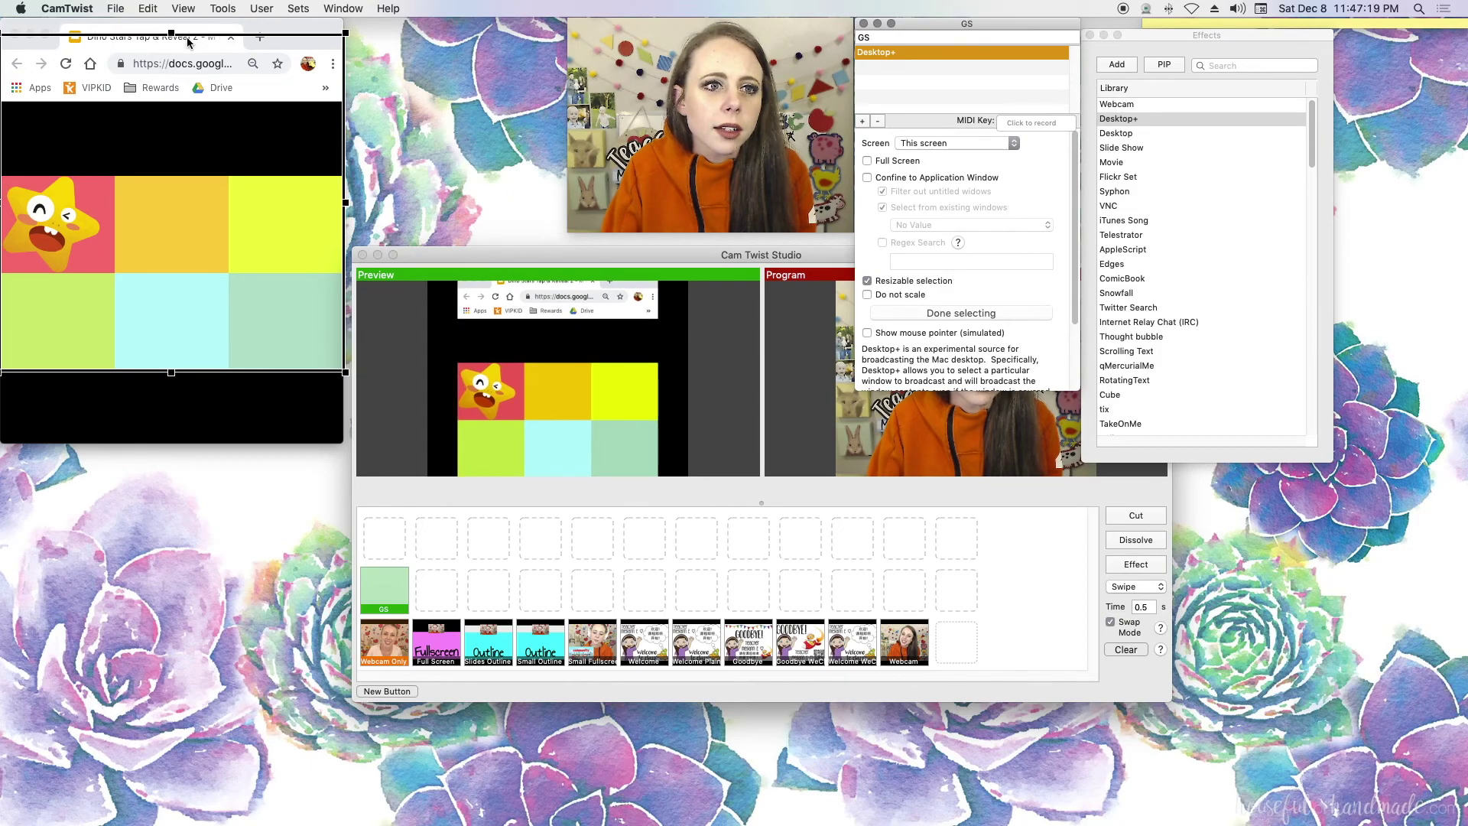
{"action": "left_click_drag", "start_coordinate": [173, 35], "coordinate": [183, 100]}
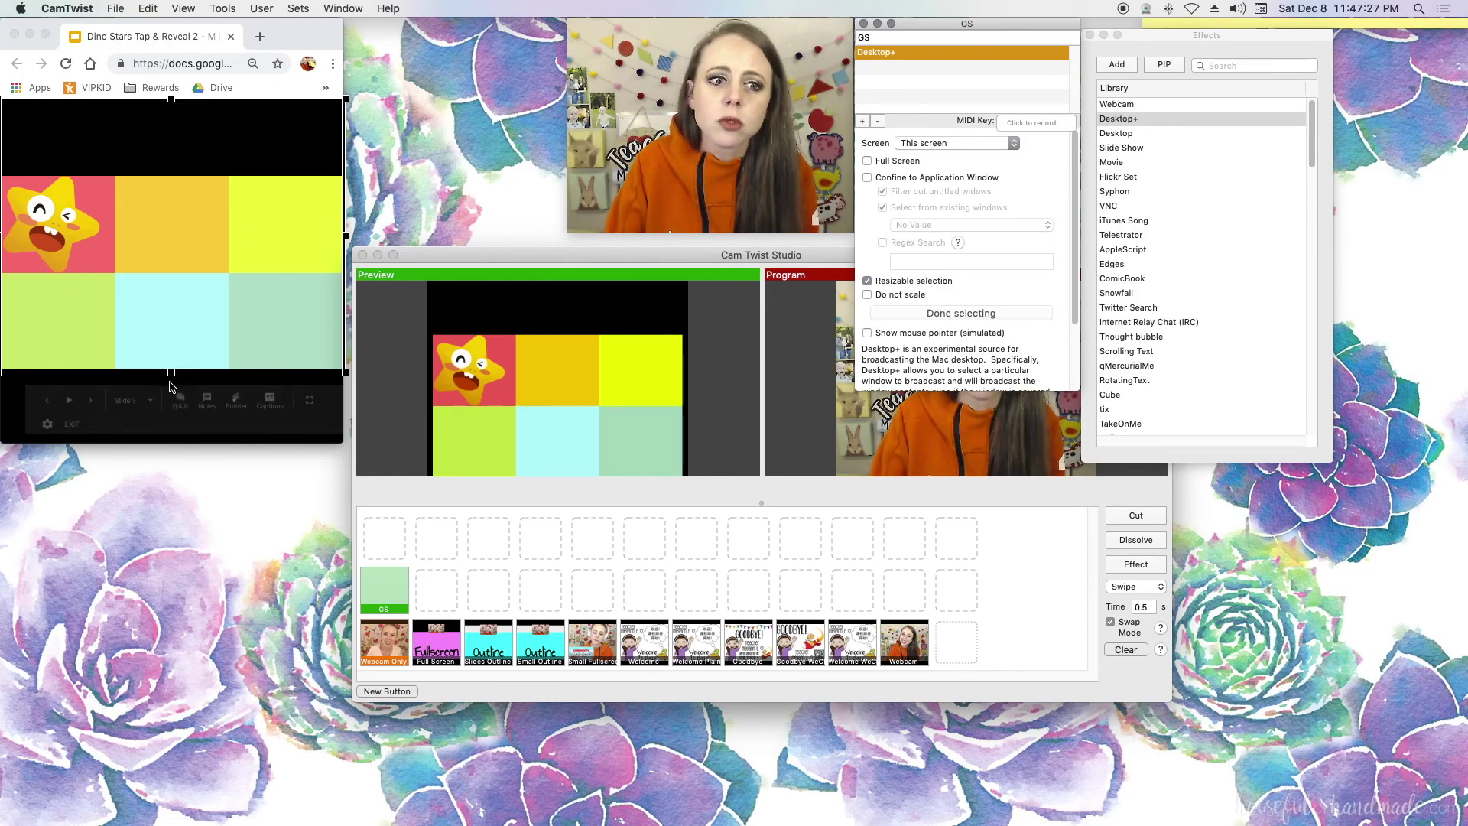
{"action": "left_click_drag", "start_coordinate": [171, 373], "coordinate": [178, 384]}
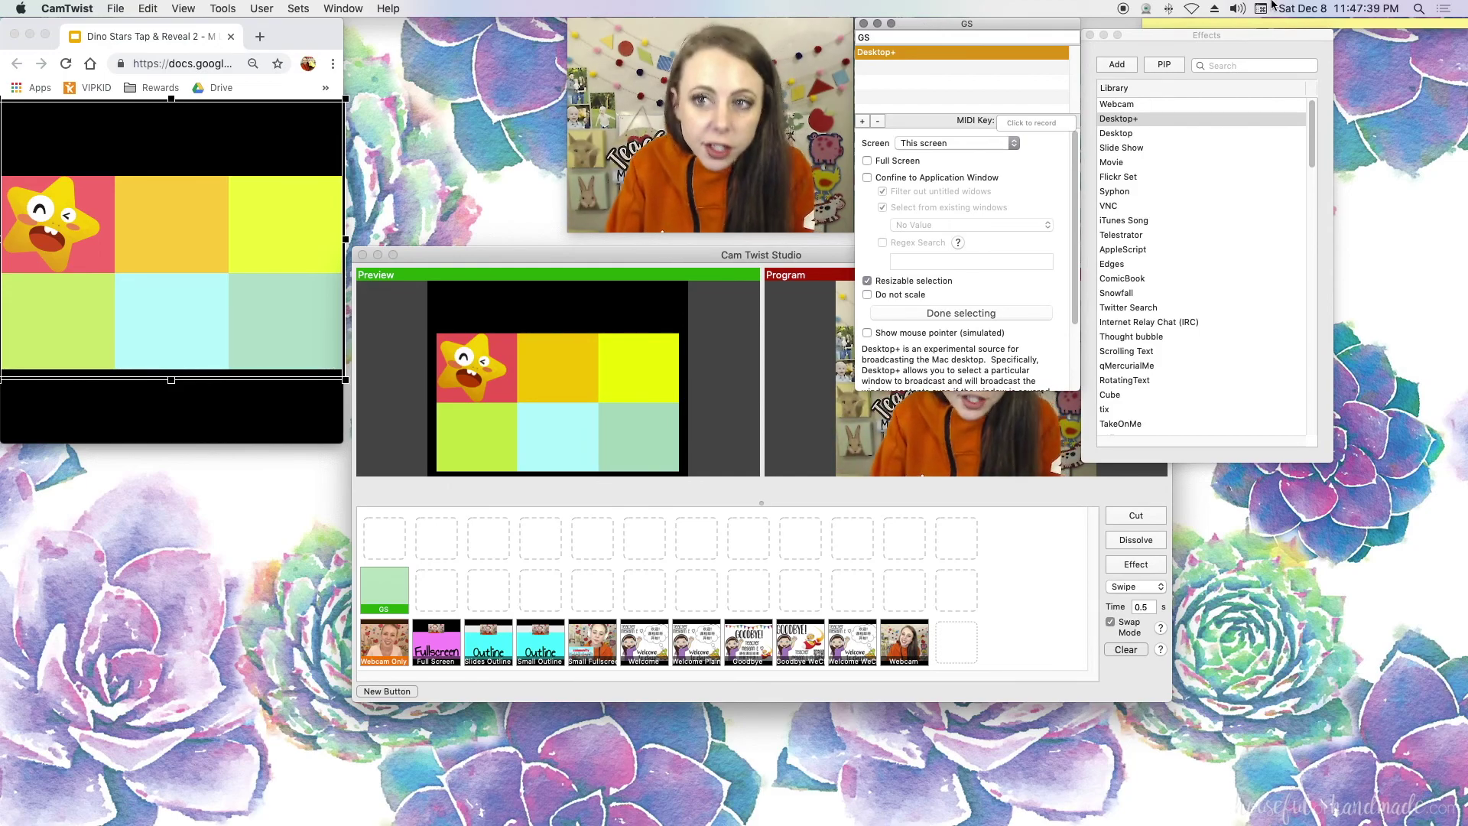
{"action": "left_click", "coordinate": [1236, 34]}
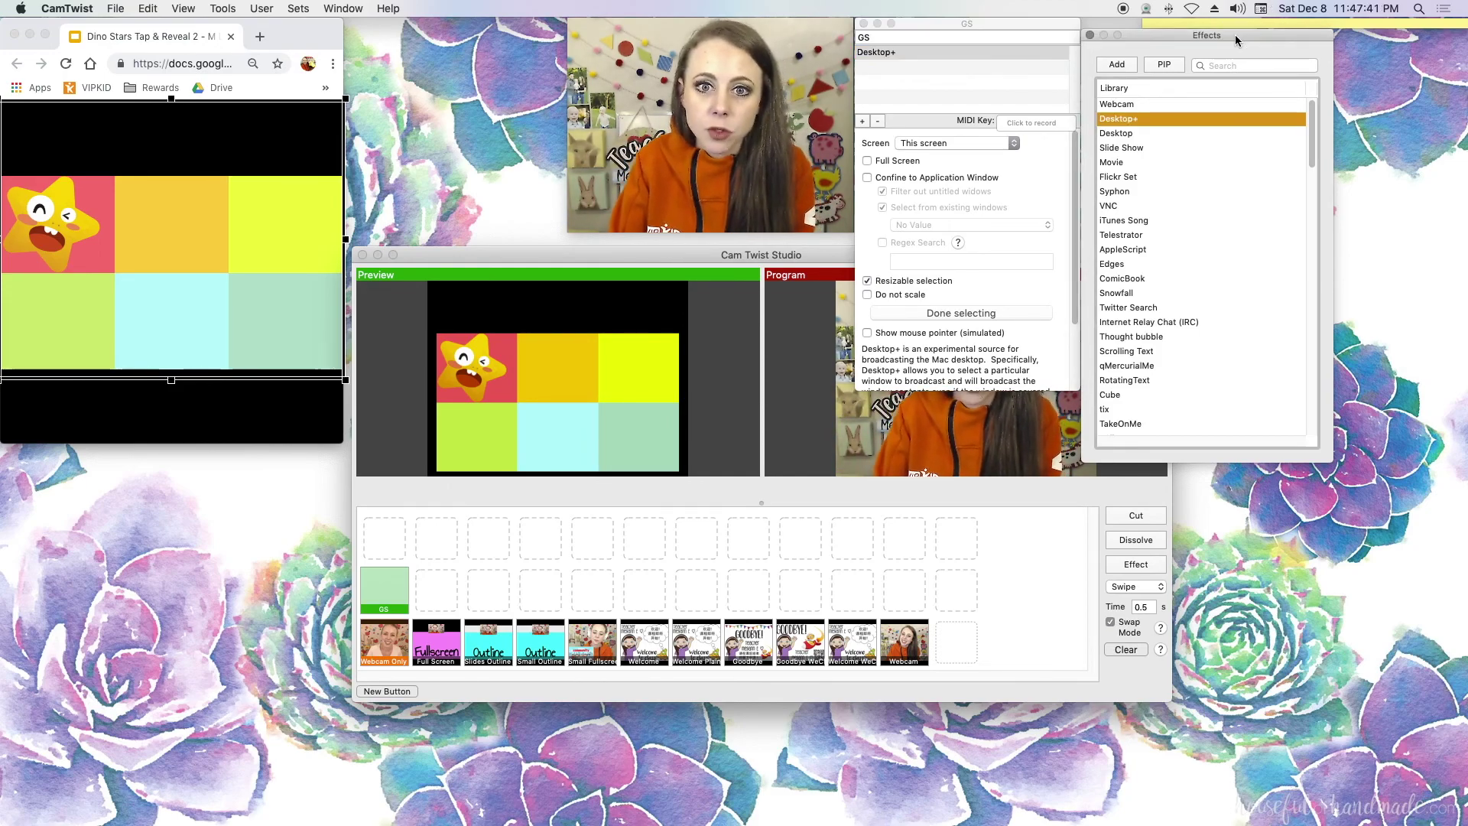
{"action": "left_click", "coordinate": [959, 313]}
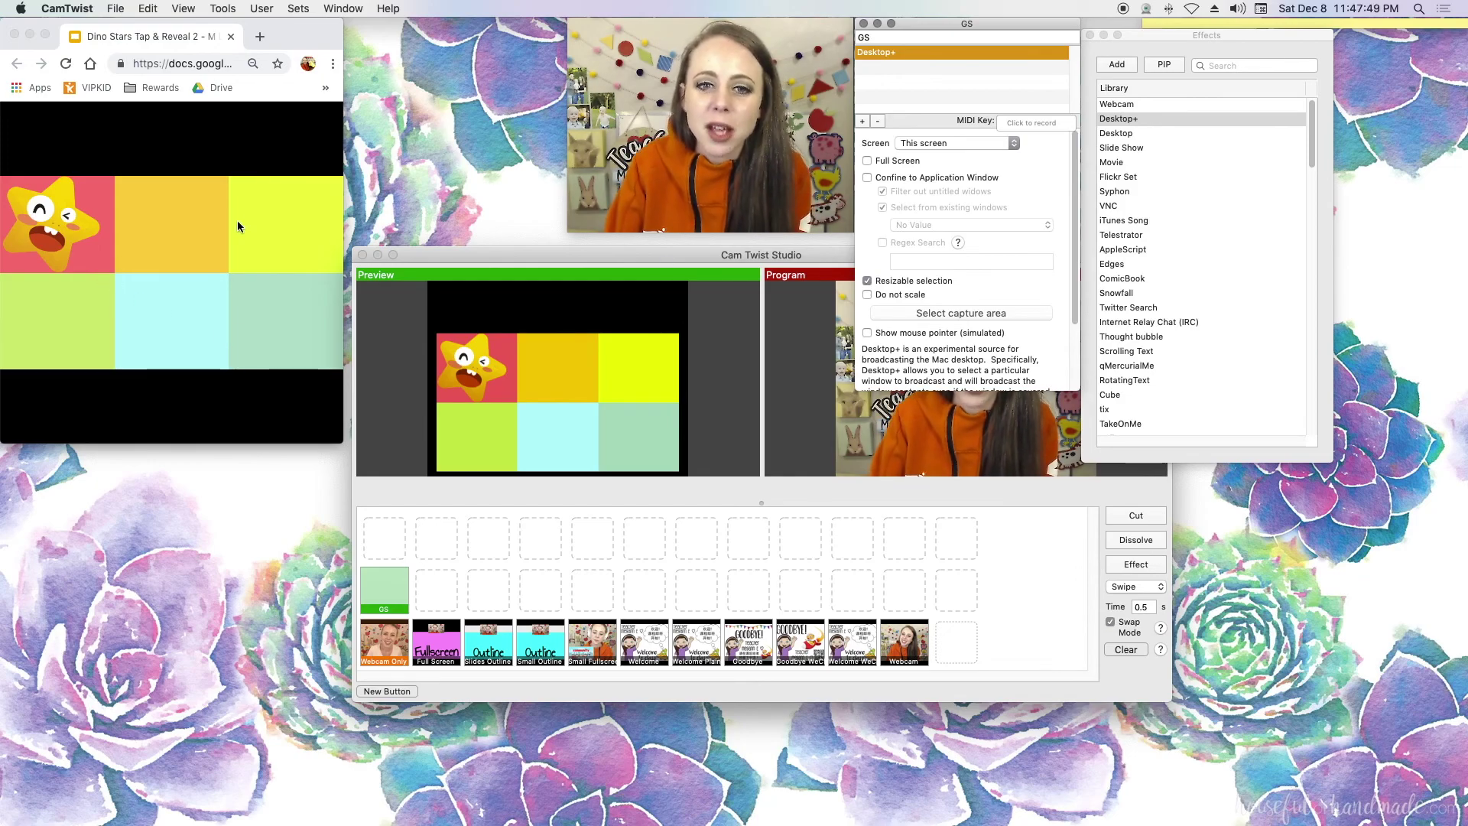
{"action": "left_click", "coordinate": [1132, 113]}
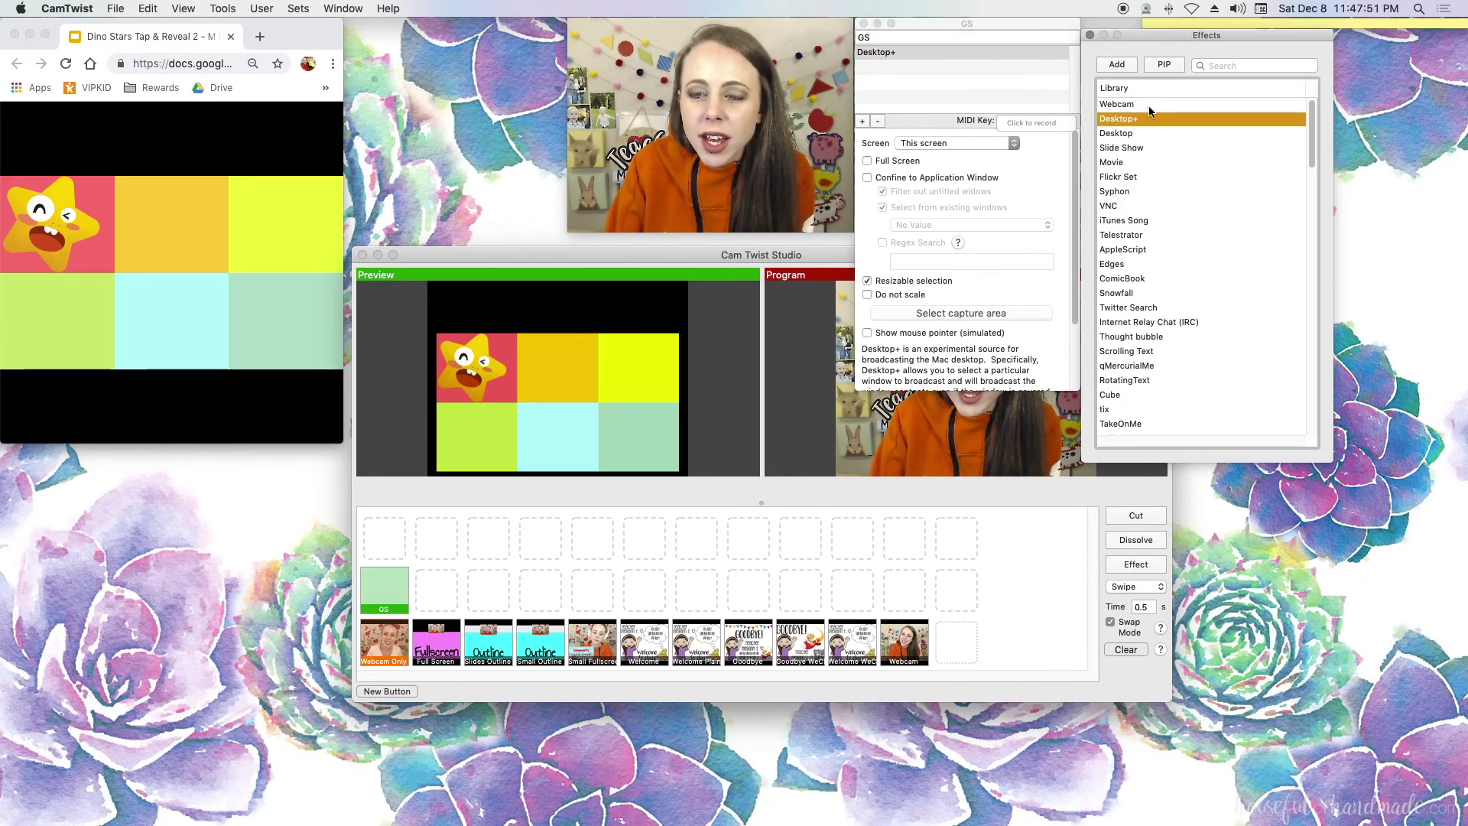
- Add the Webcam source from the Library as a PIP Webcam layer on the GS button
{"action": "left_click", "coordinate": [1149, 106]}
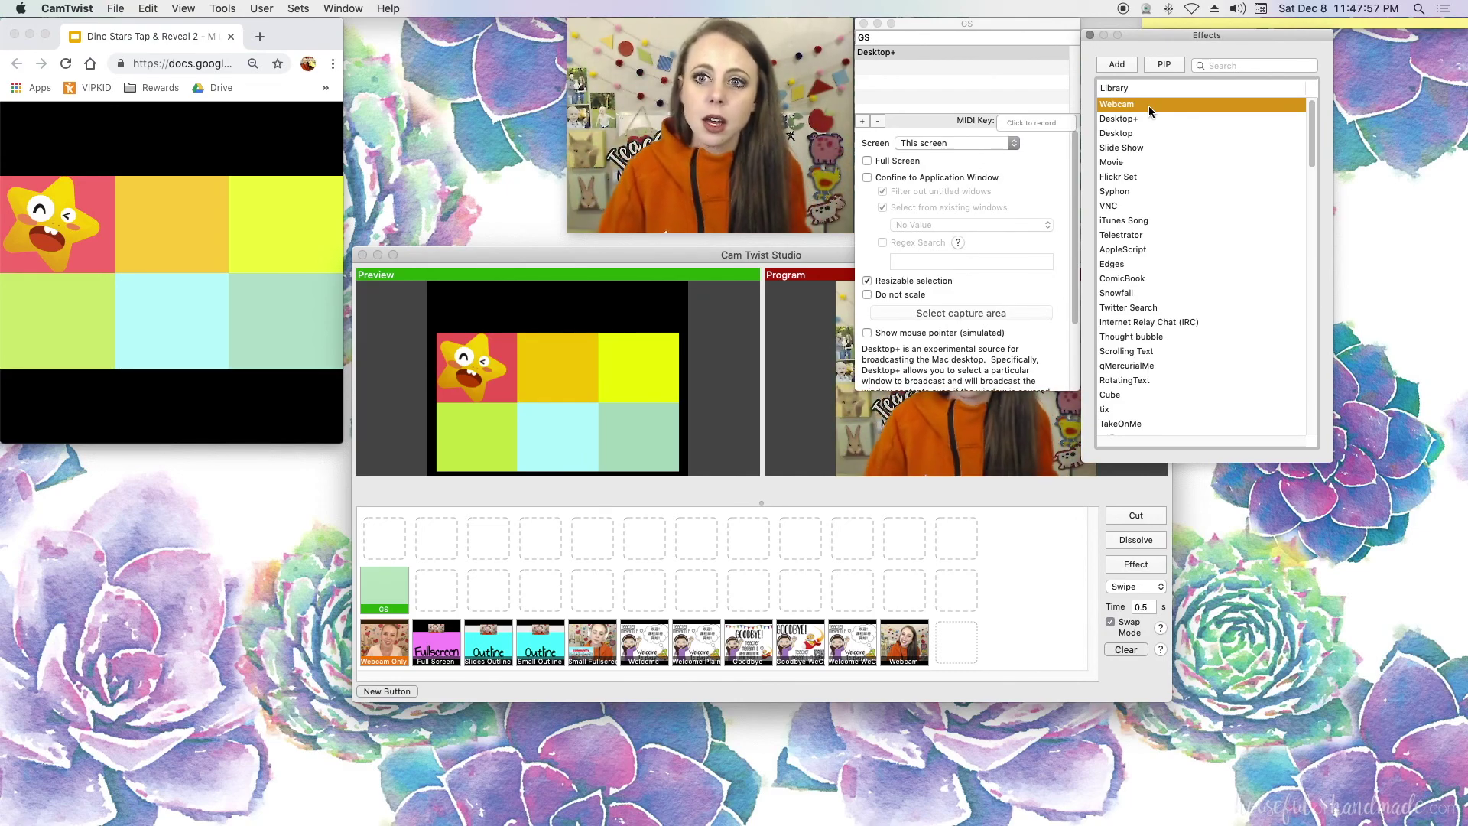
{"action": "left_click", "coordinate": [1173, 65]}
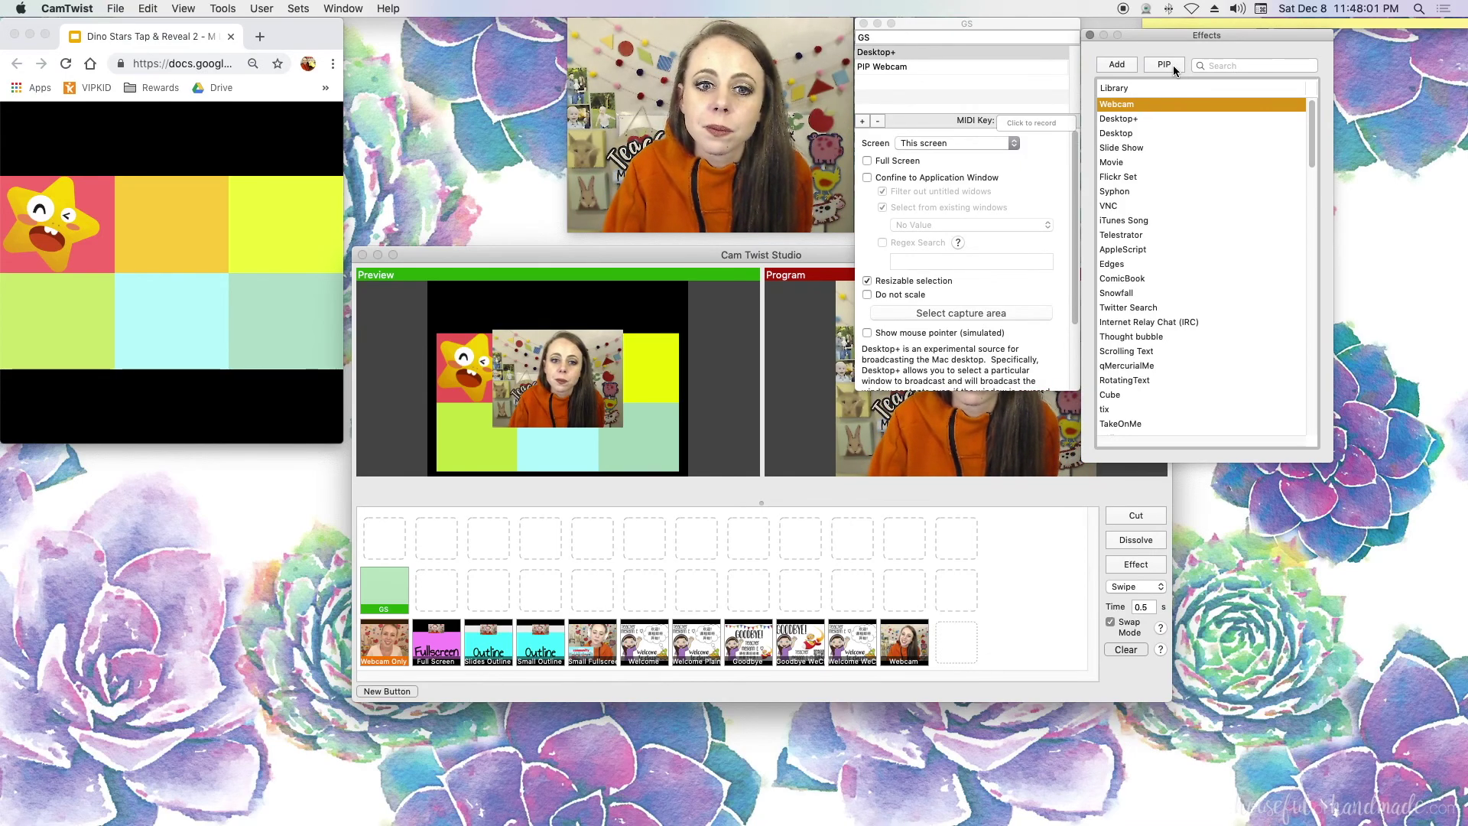
{"action": "left_click", "coordinate": [1057, 24]}
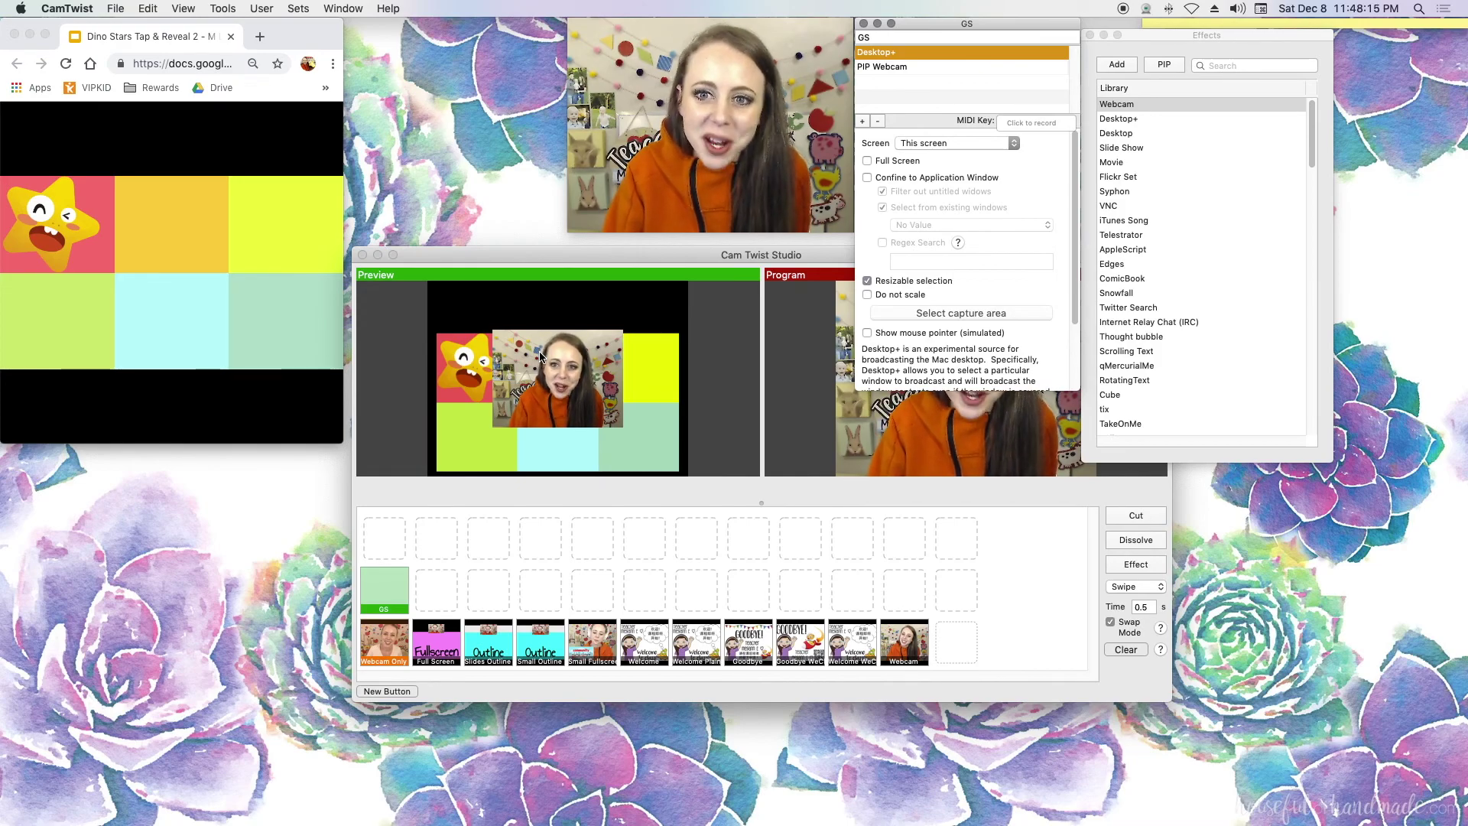
{"action": "left_click", "coordinate": [881, 54]}
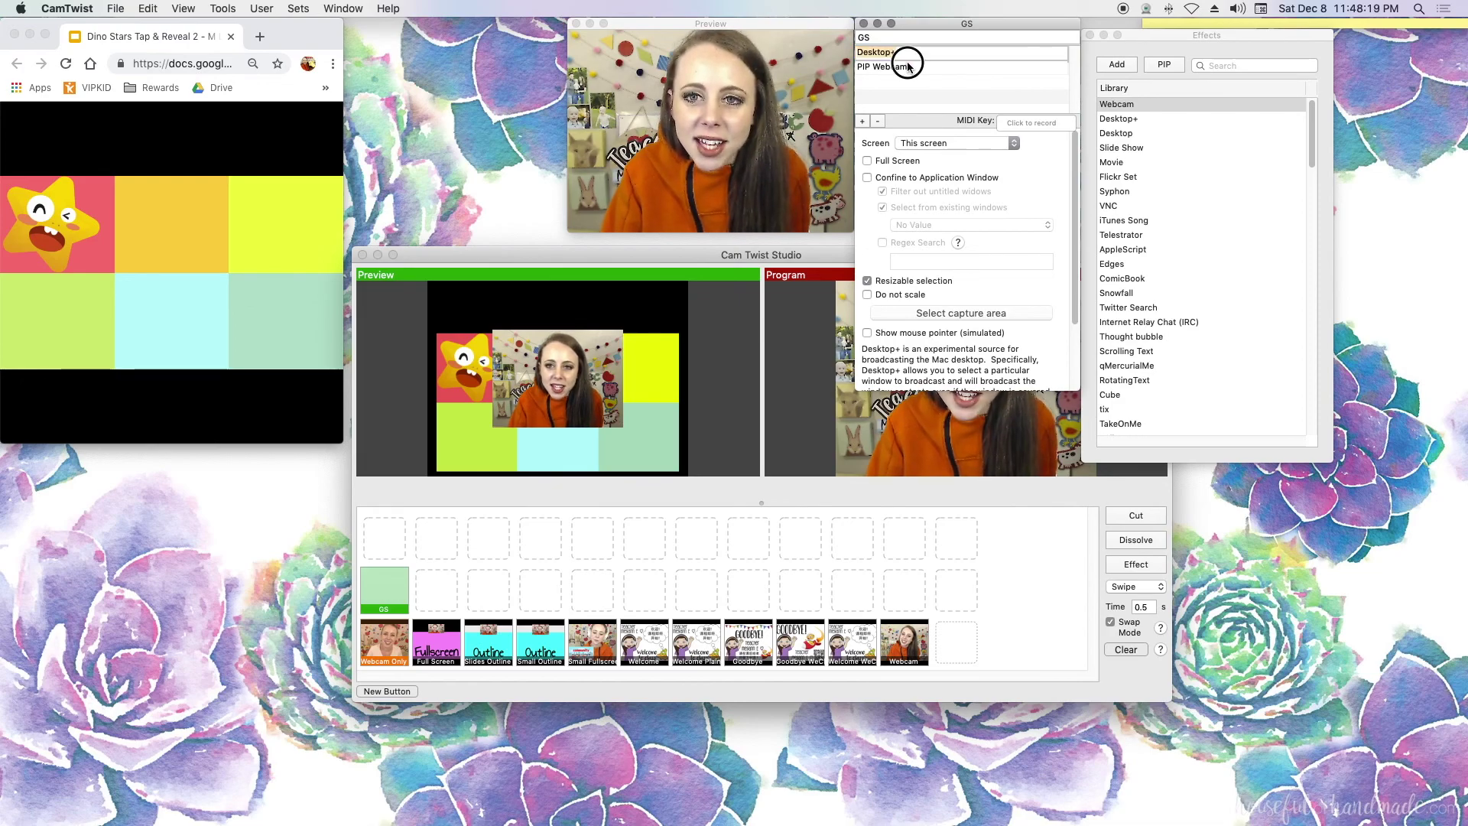
- Set the PIP Webcam layer's scale to 0.65 and its bottom crop to 0.176
{"action": "left_click", "coordinate": [908, 65]}
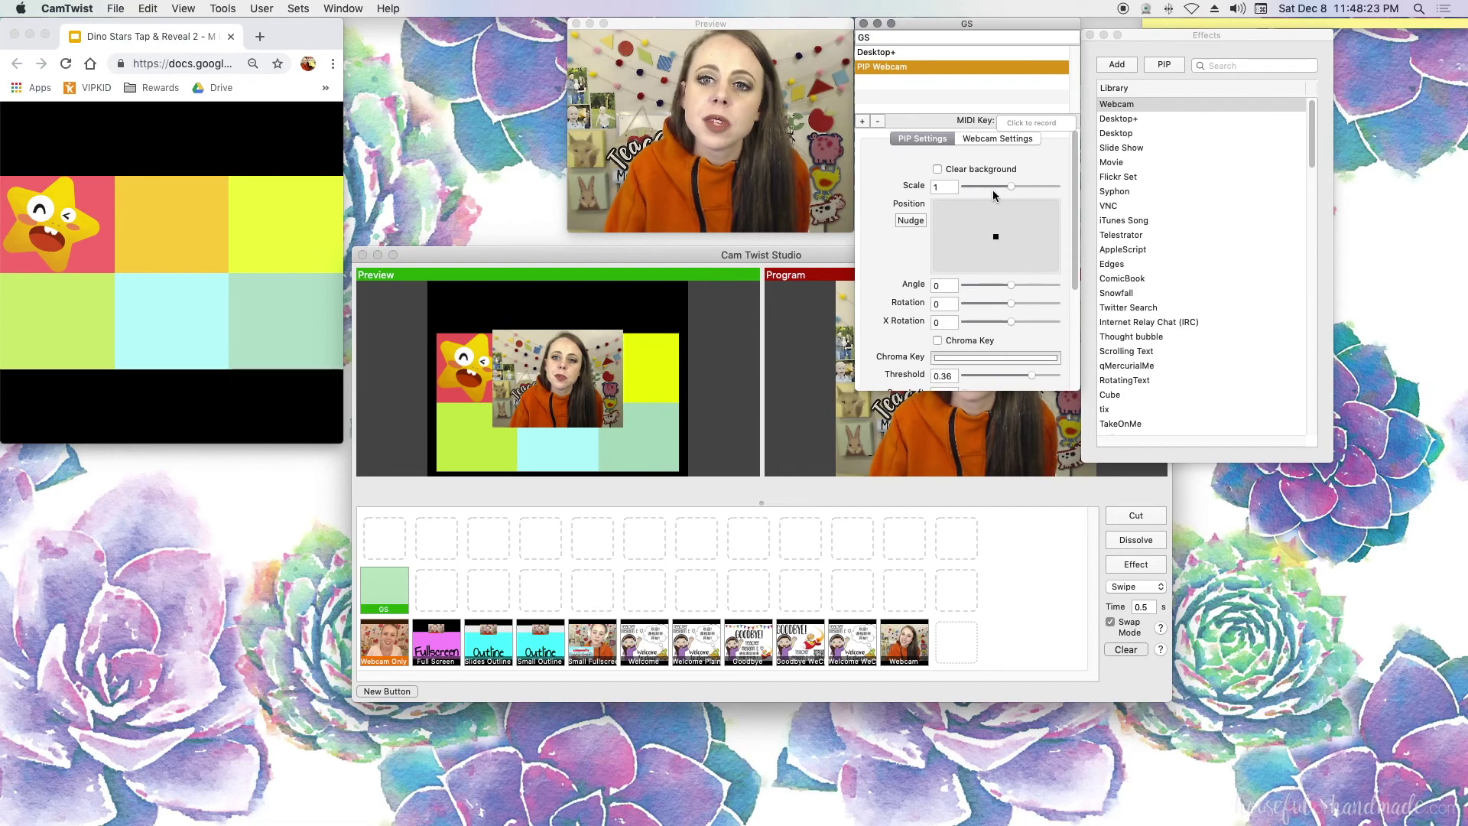
{"action": "left_click_drag", "start_coordinate": [1010, 189], "coordinate": [995, 222]}
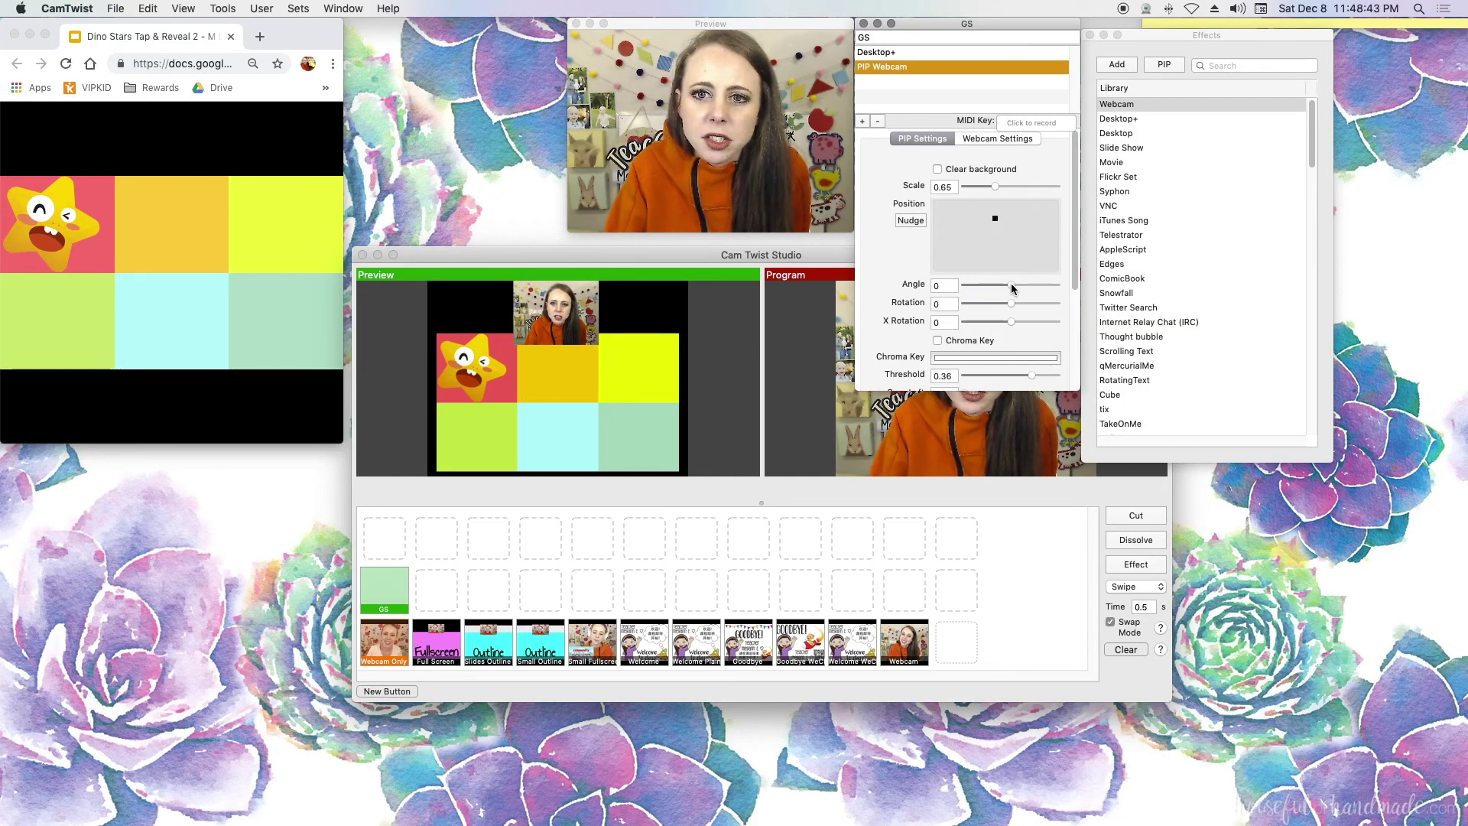
{"action": "scroll", "coordinate": [994, 305], "scroll_direction": "down", "scroll_amount": 3}
{"action": "scroll", "coordinate": [1011, 283], "scroll_direction": "down", "scroll_amount": 5}
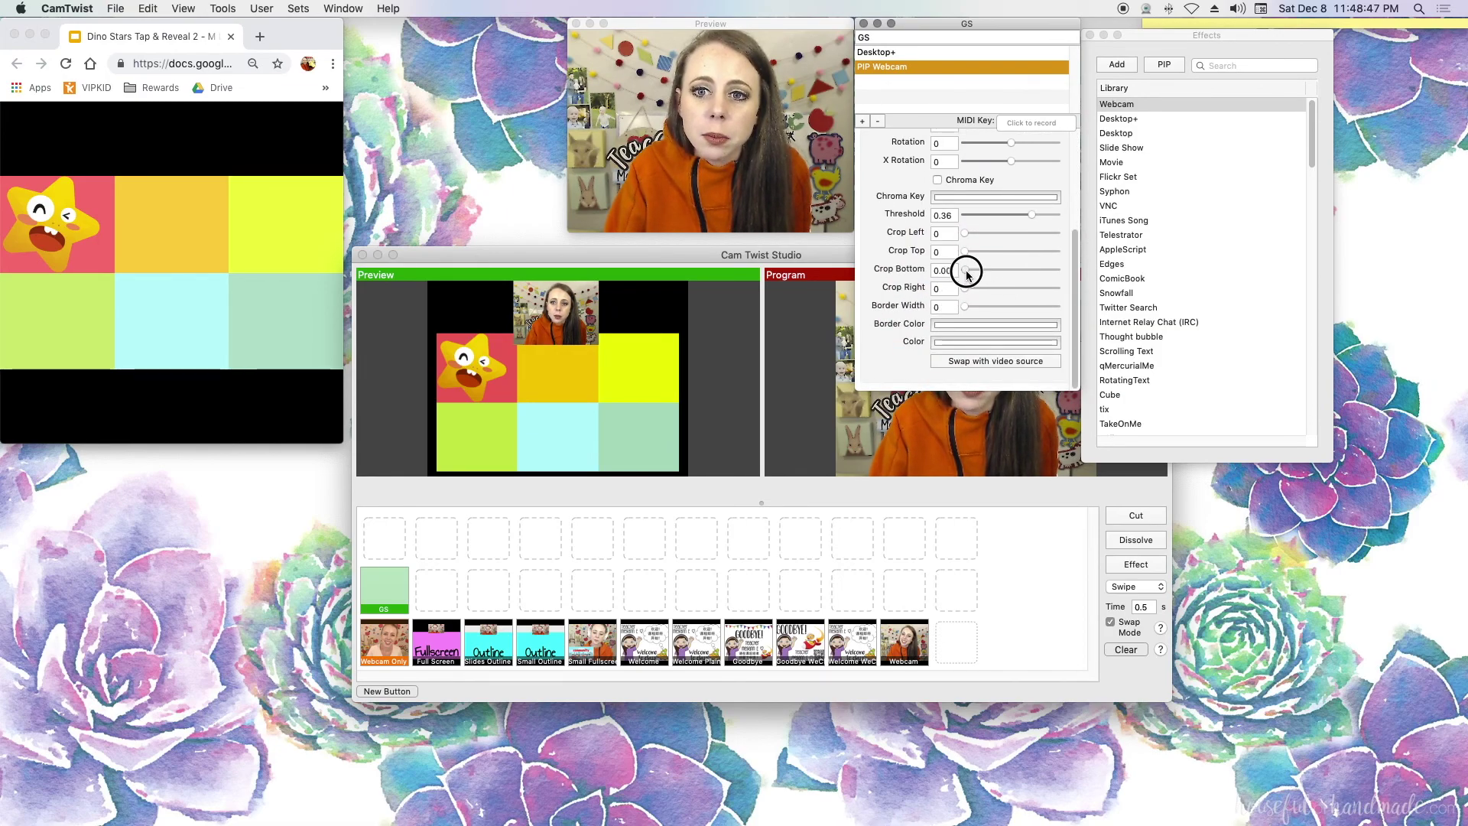
{"action": "left_click_drag", "start_coordinate": [973, 277], "coordinate": [978, 282]}
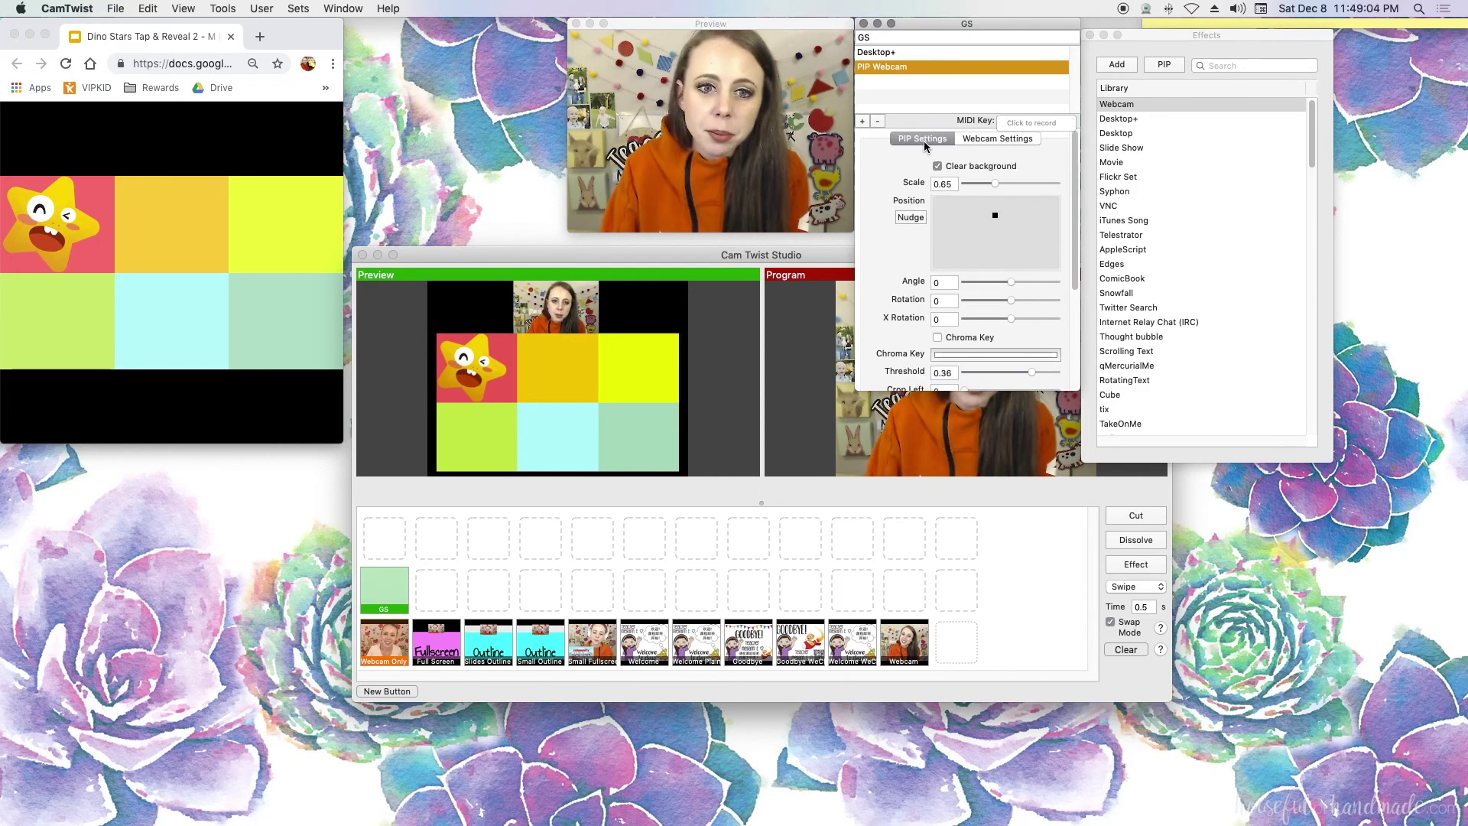
- Check the webcam camera settings, then reveal the hidden star on the slide
{"action": "left_click", "coordinate": [986, 139]}
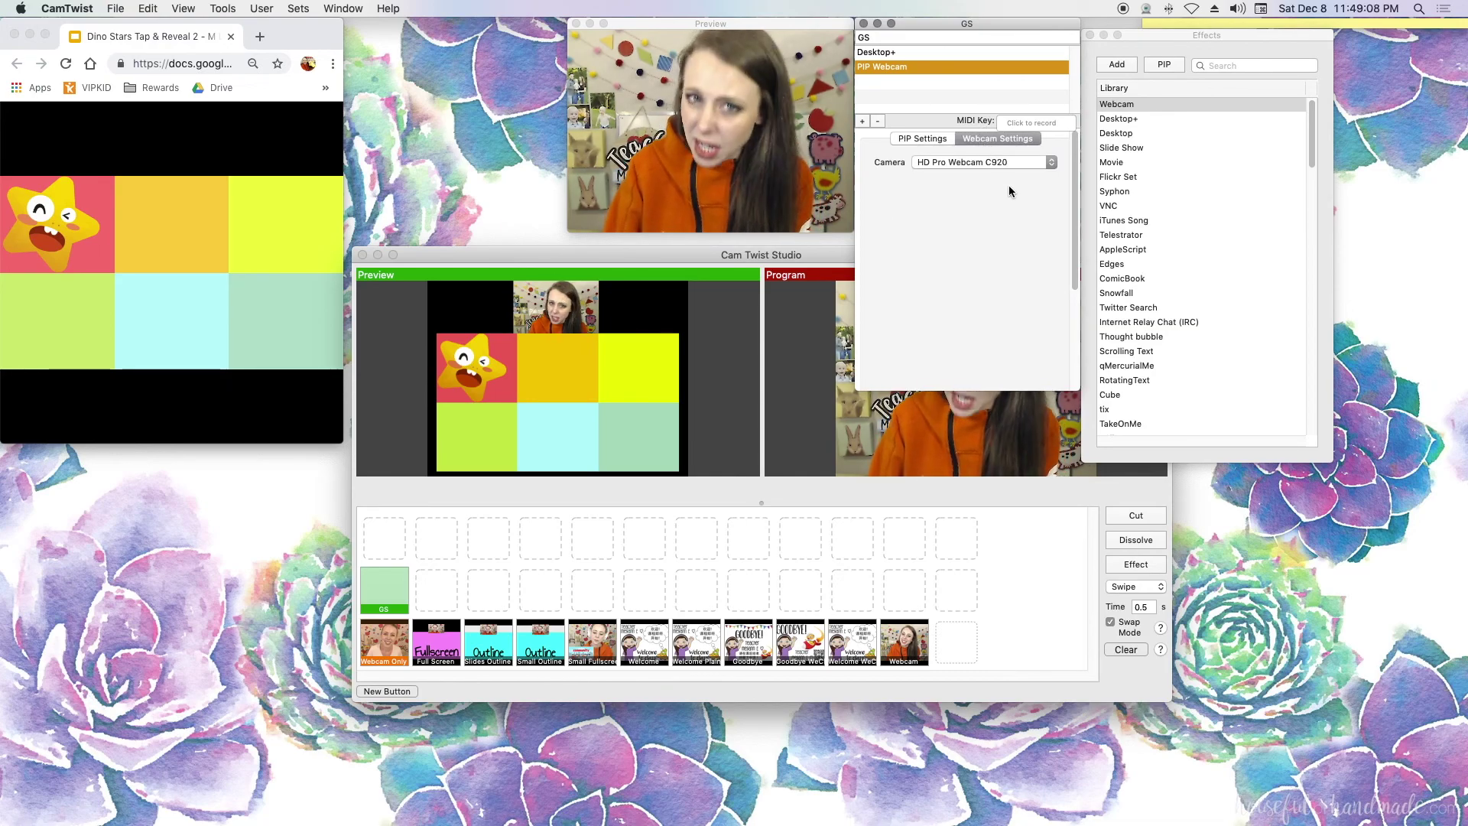
{"action": "left_click", "coordinate": [925, 140]}
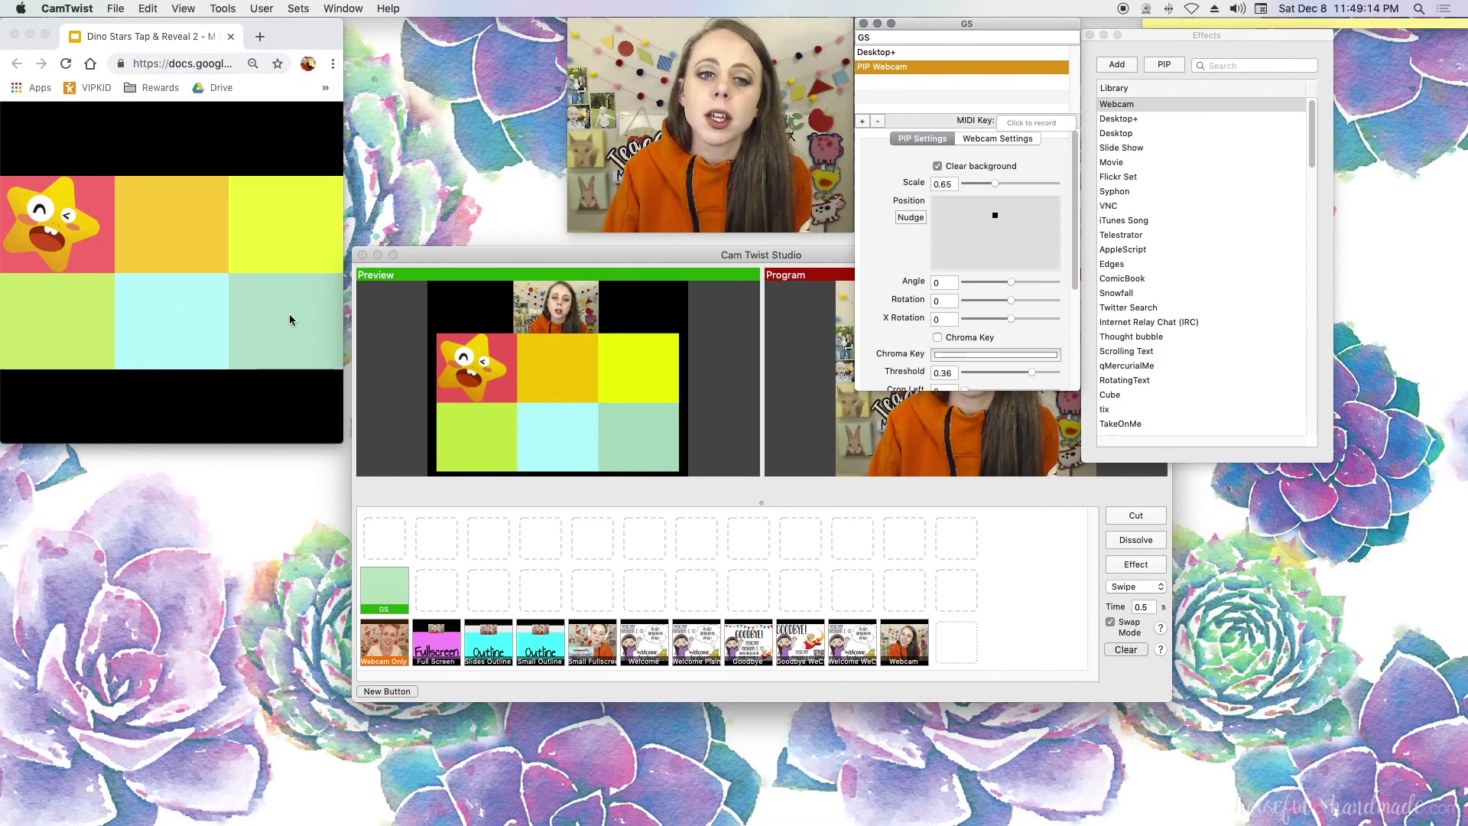
{"action": "left_click", "coordinate": [169, 303]}
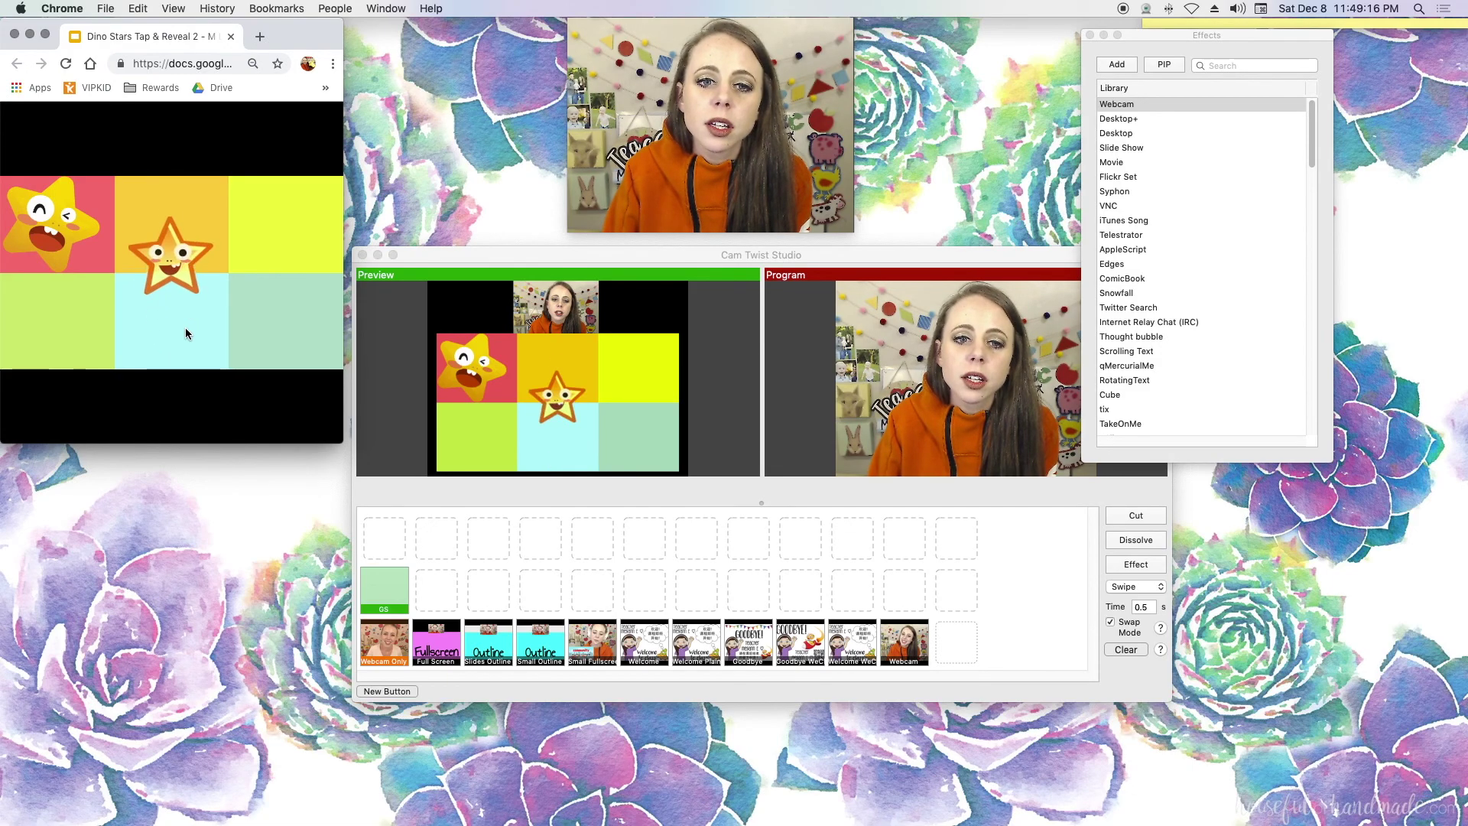
- Close the GS setup's settings window and the Effects library window
{"action": "mouse_move", "coordinate": [608, 65]}
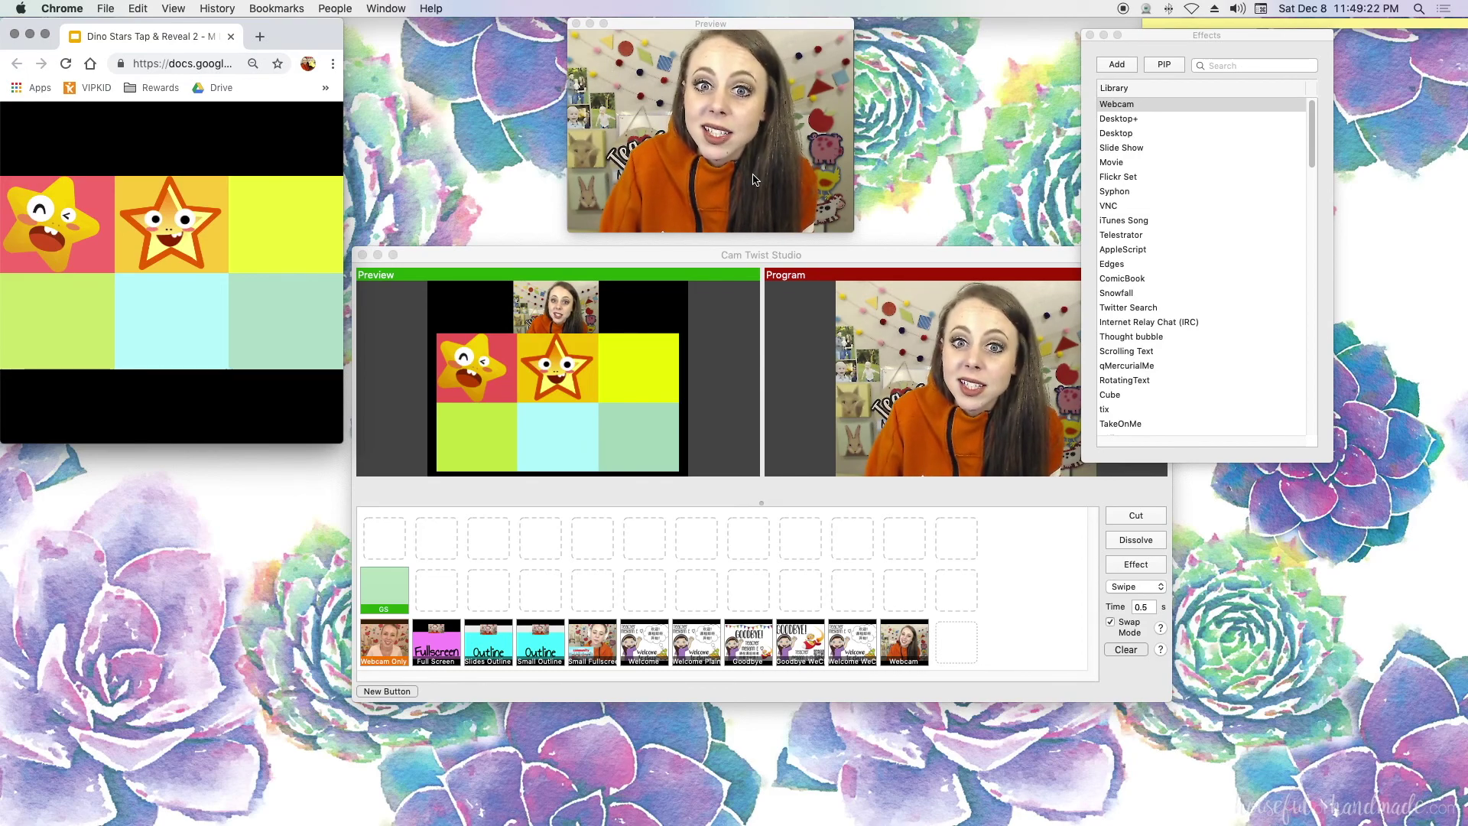
{"action": "left_click", "coordinate": [1163, 42]}
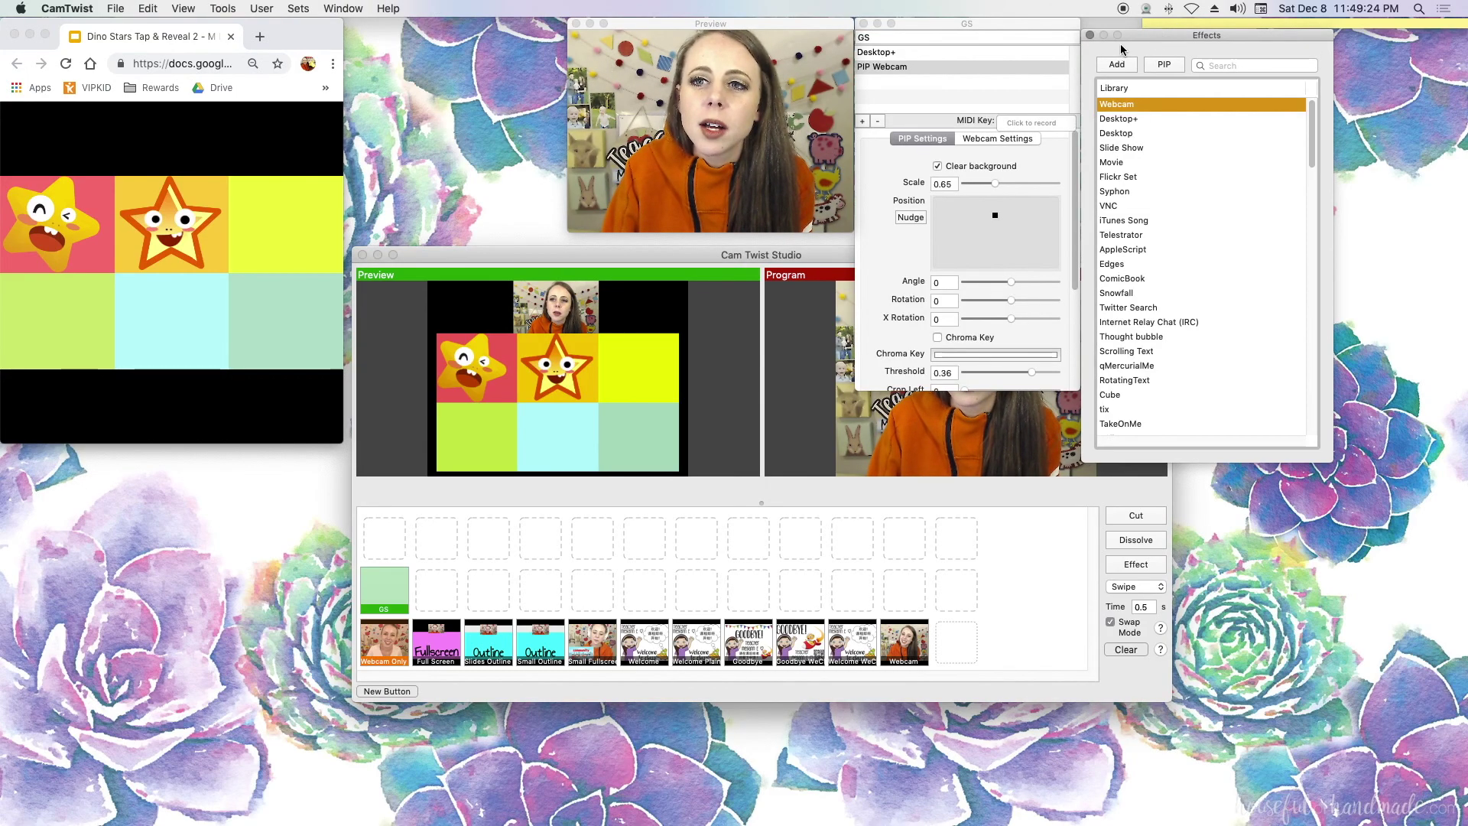
{"action": "left_click", "coordinate": [988, 22]}
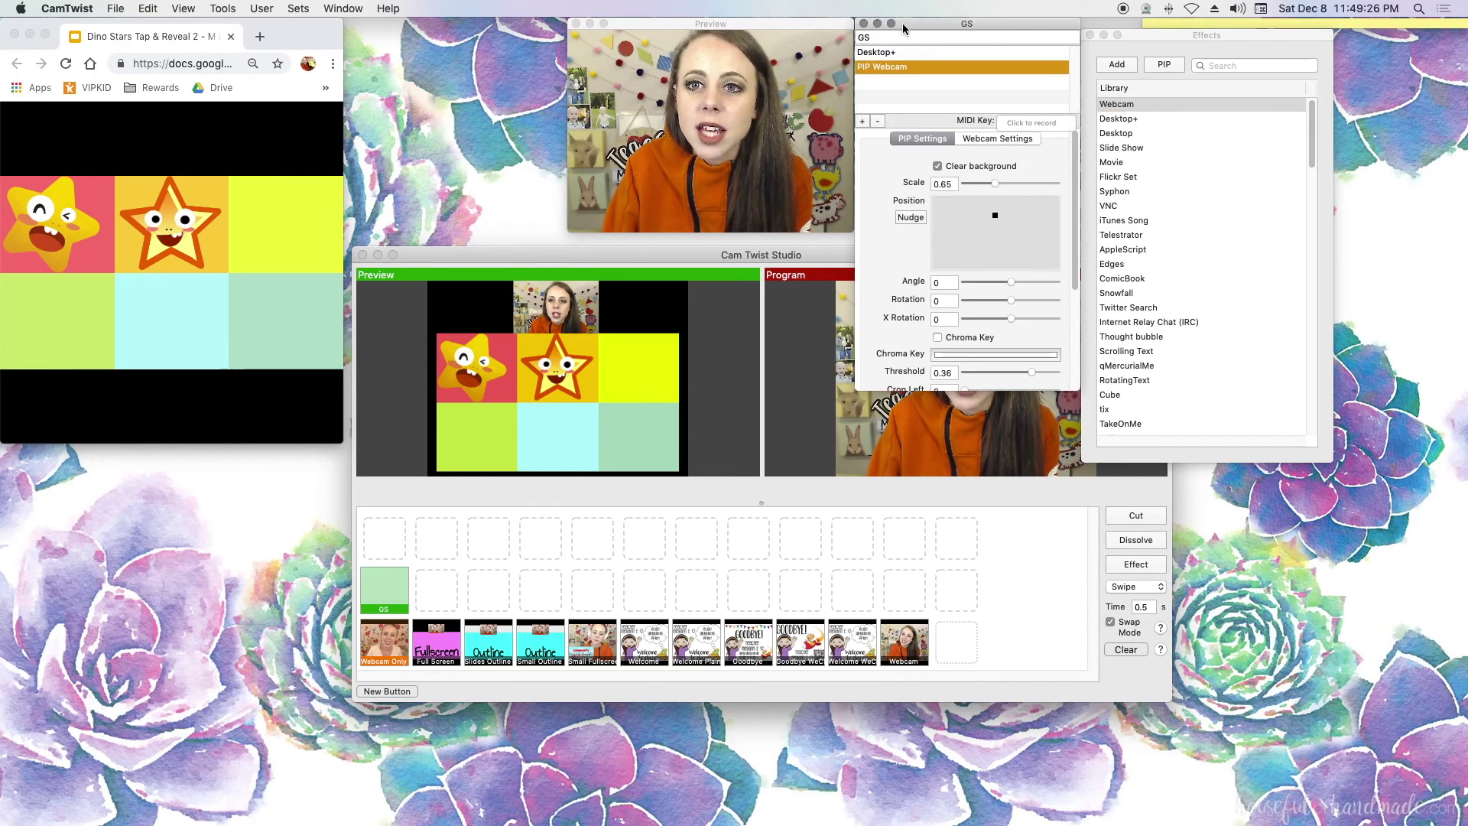
{"action": "left_click", "coordinate": [862, 24]}
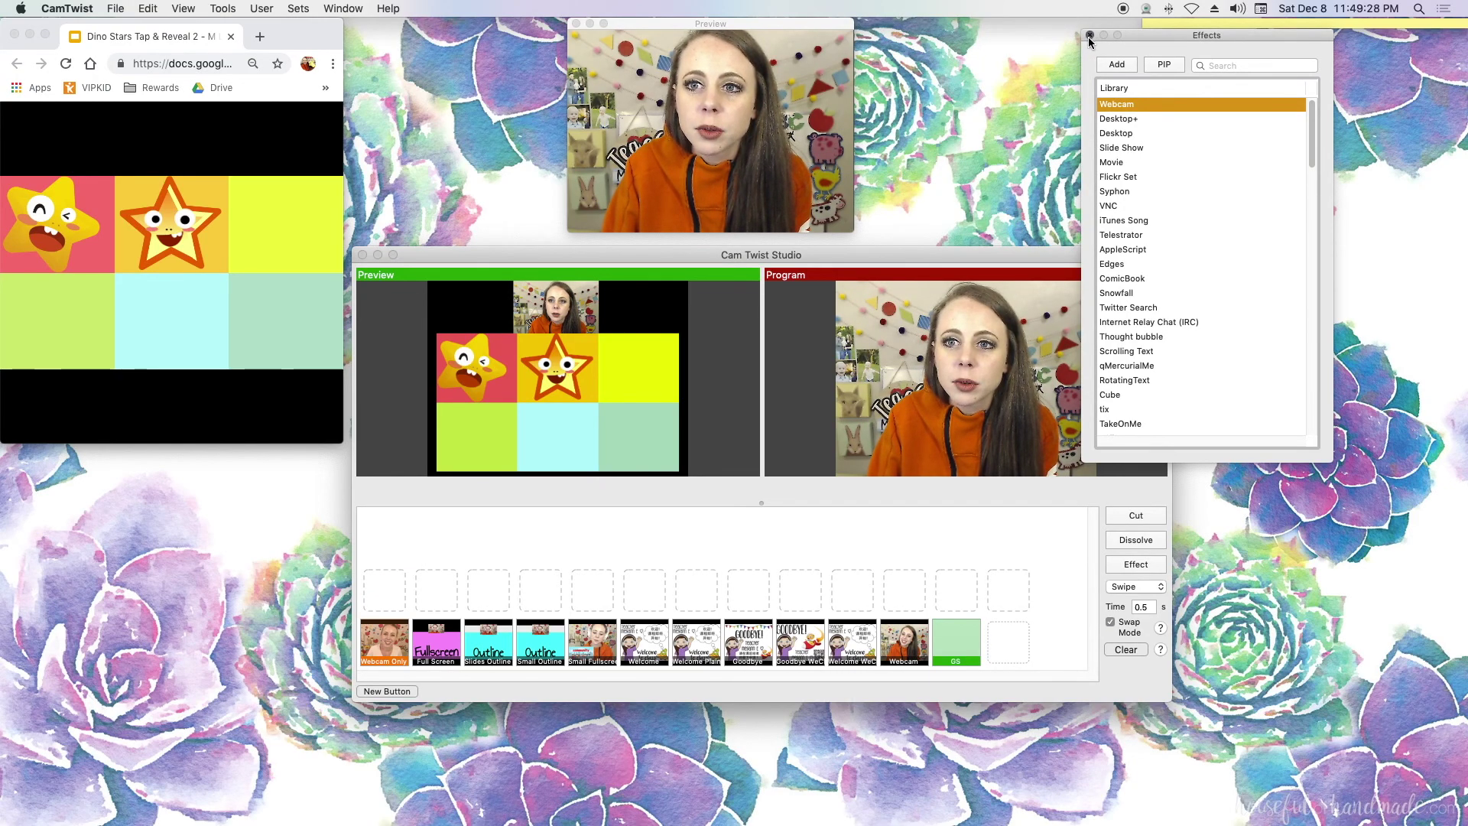
{"action": "left_click", "coordinate": [1090, 35]}
- Give the GS scene button a Snapshot Icon thumbnail of its scene
{"action": "left_click_drag", "start_coordinate": [920, 255], "coordinate": [926, 246]}
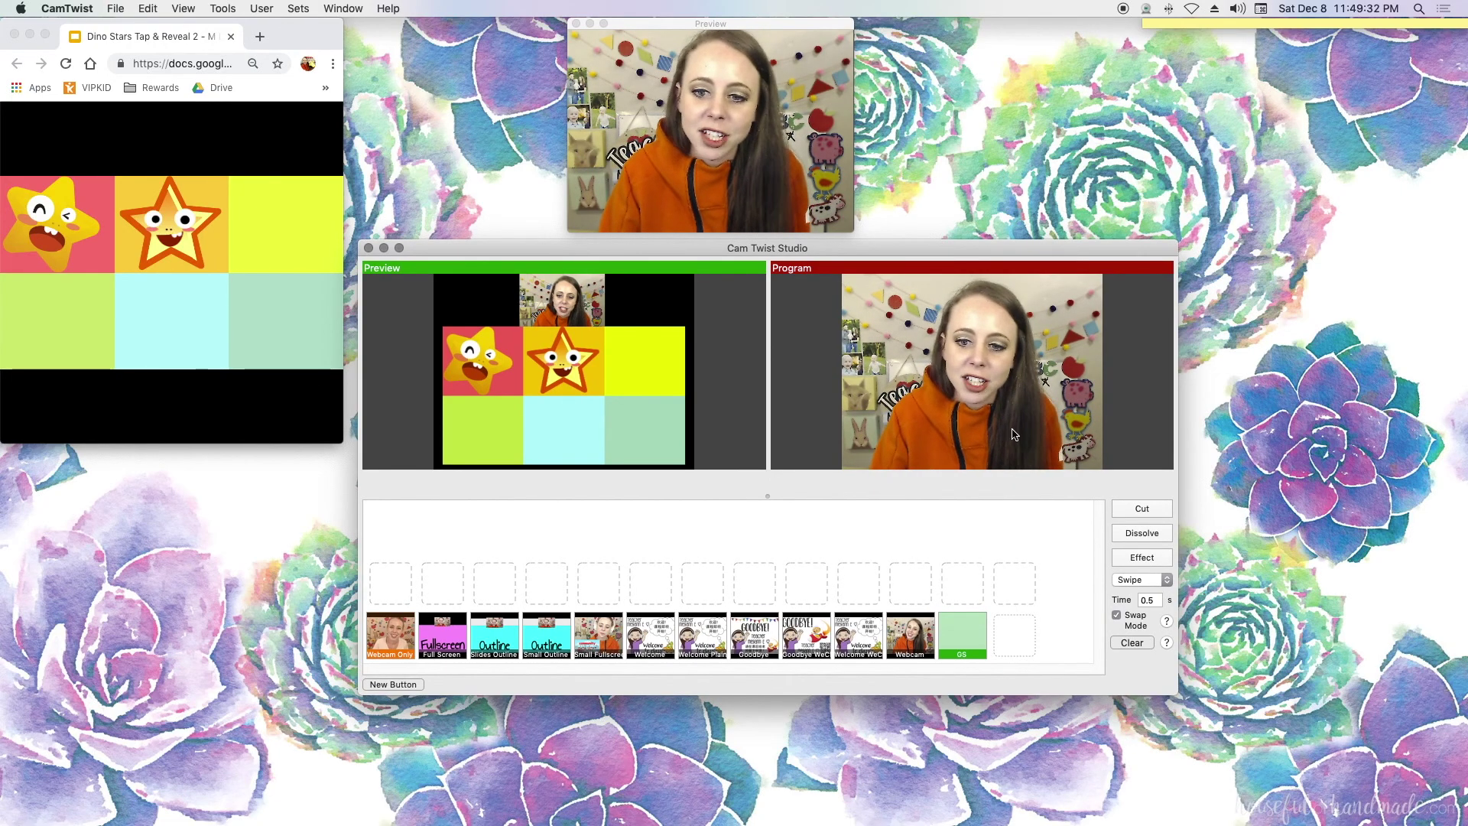
{"action": "right_click", "coordinate": [969, 639]}
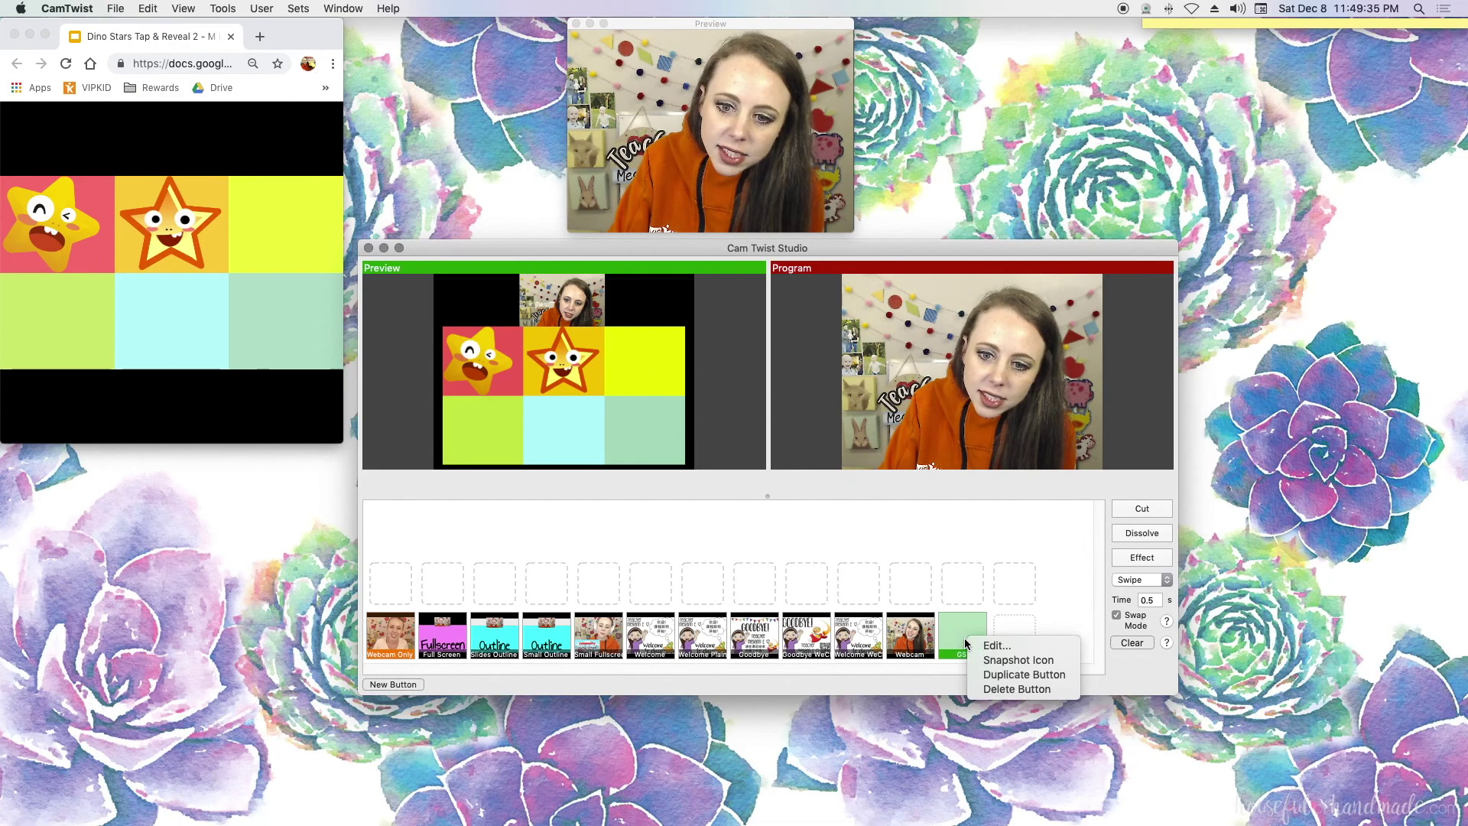
{"action": "left_click", "coordinate": [1008, 661]}
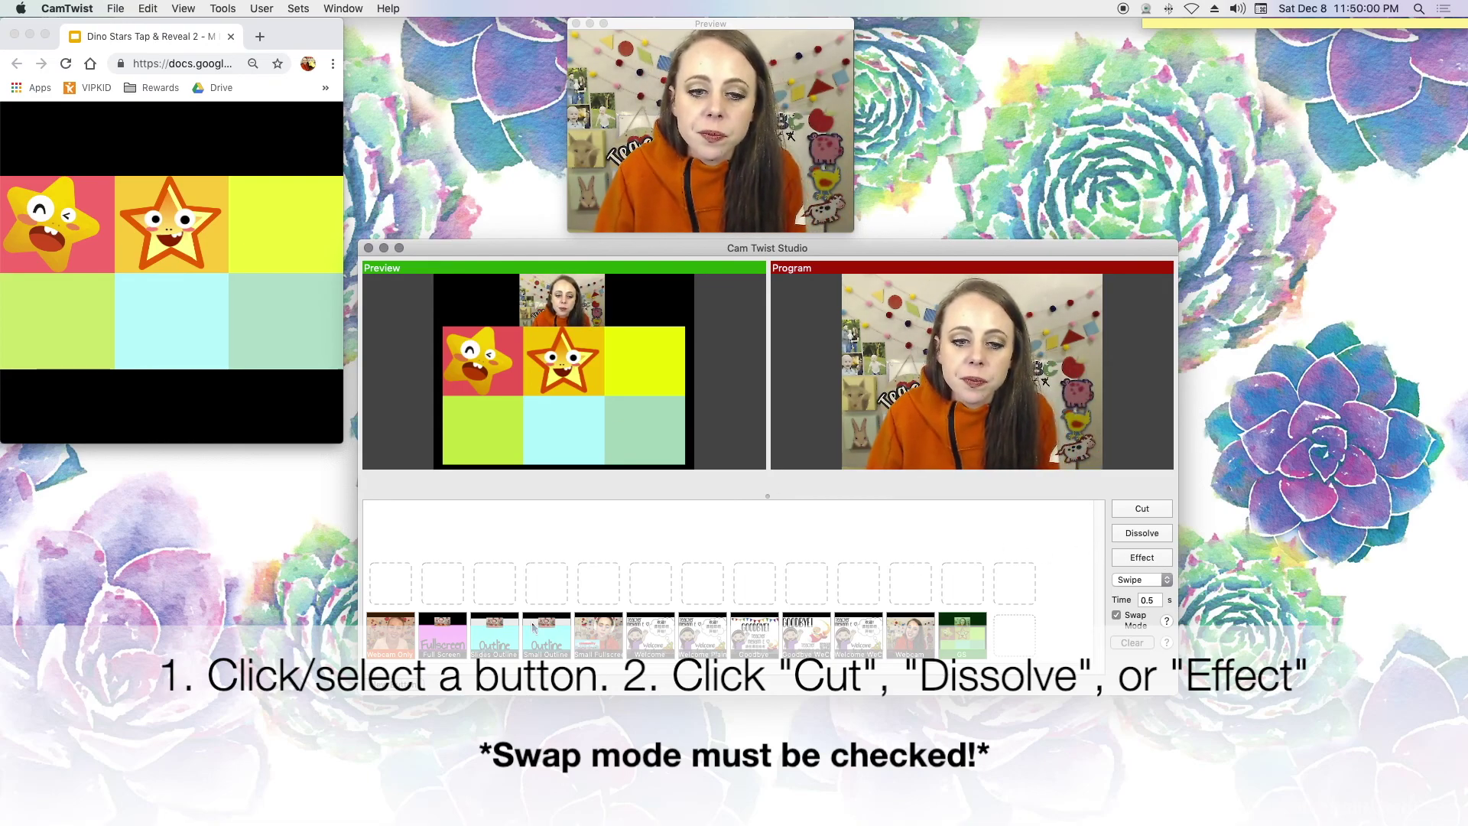
- Switch the live output between the slides and Webcam scenes using Cut and Dissolve
{"action": "left_click", "coordinate": [1158, 512]}
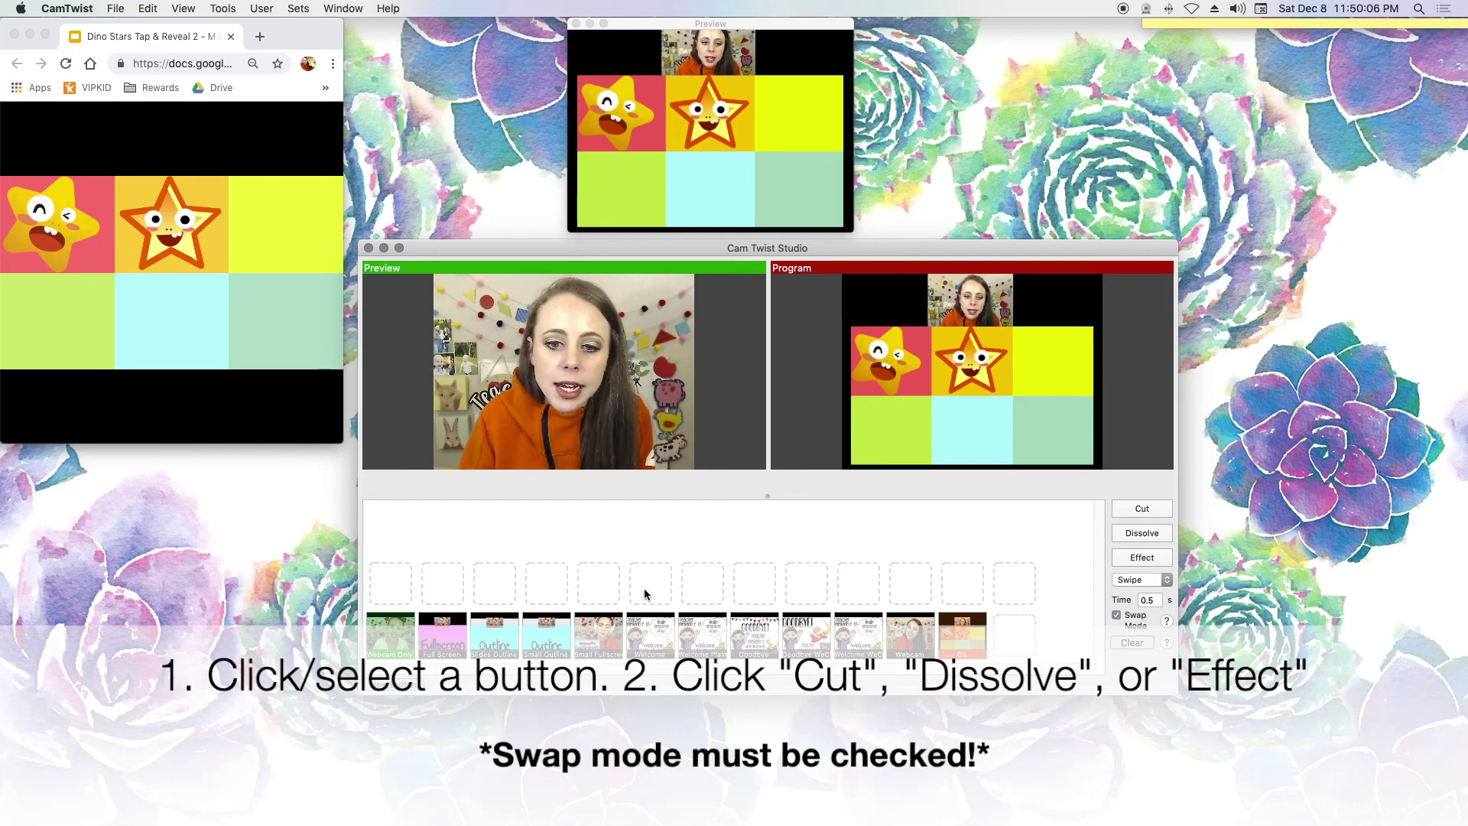
{"action": "left_click", "coordinate": [922, 632]}
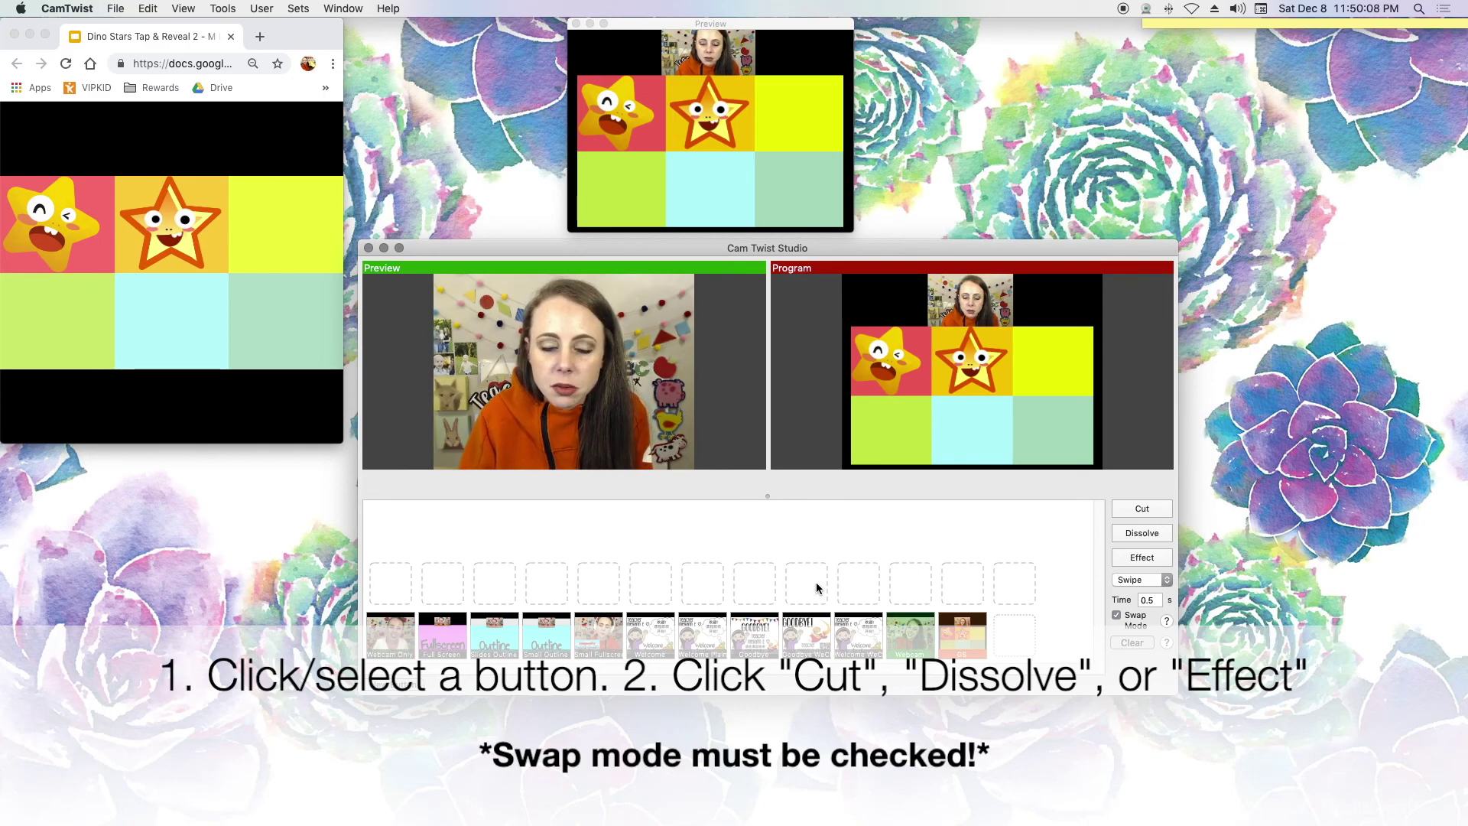
{"action": "left_click", "coordinate": [399, 636]}
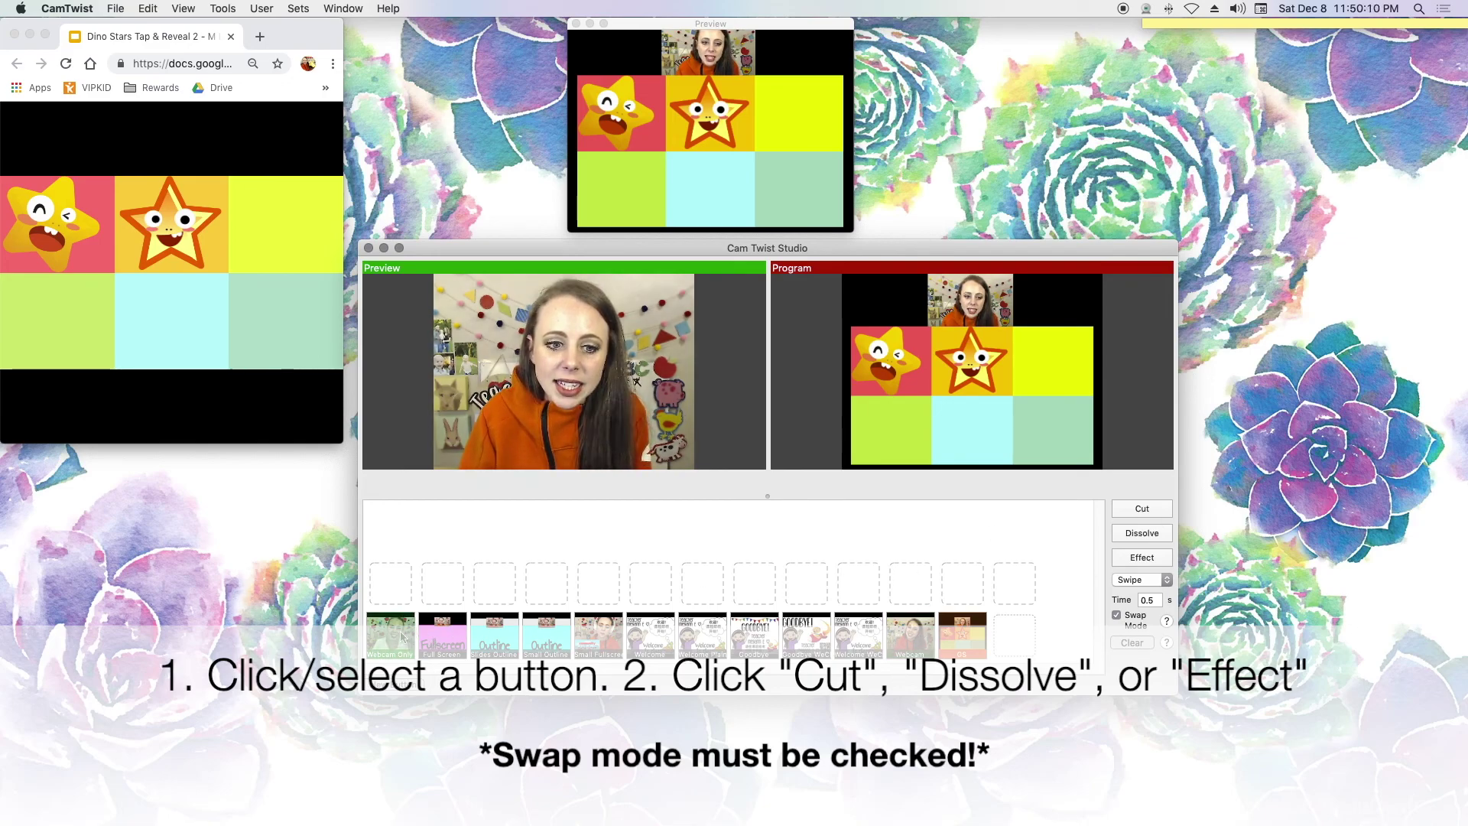
{"action": "left_click", "coordinate": [921, 632]}
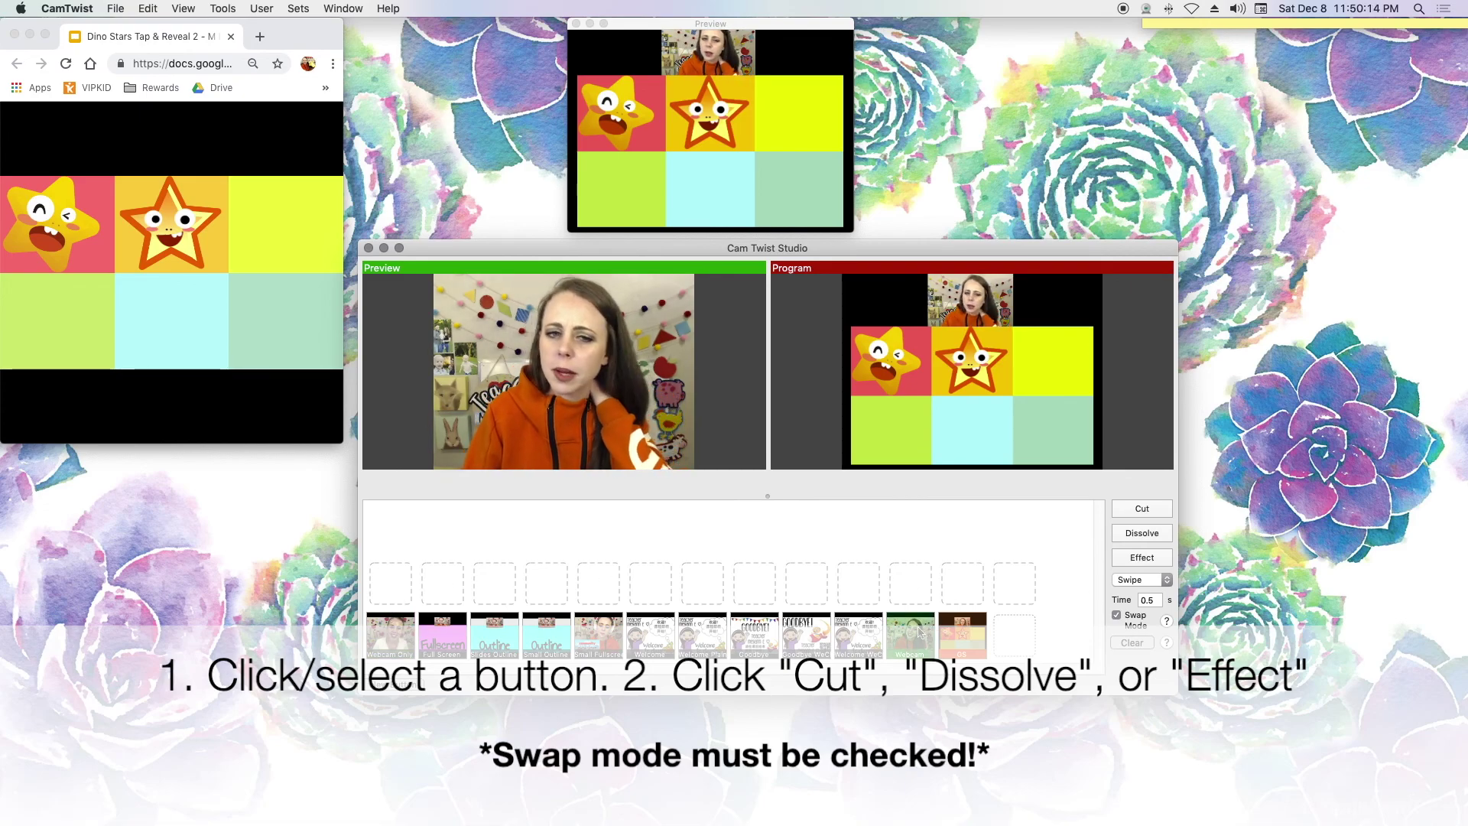
{"action": "left_click", "coordinate": [1142, 533]}
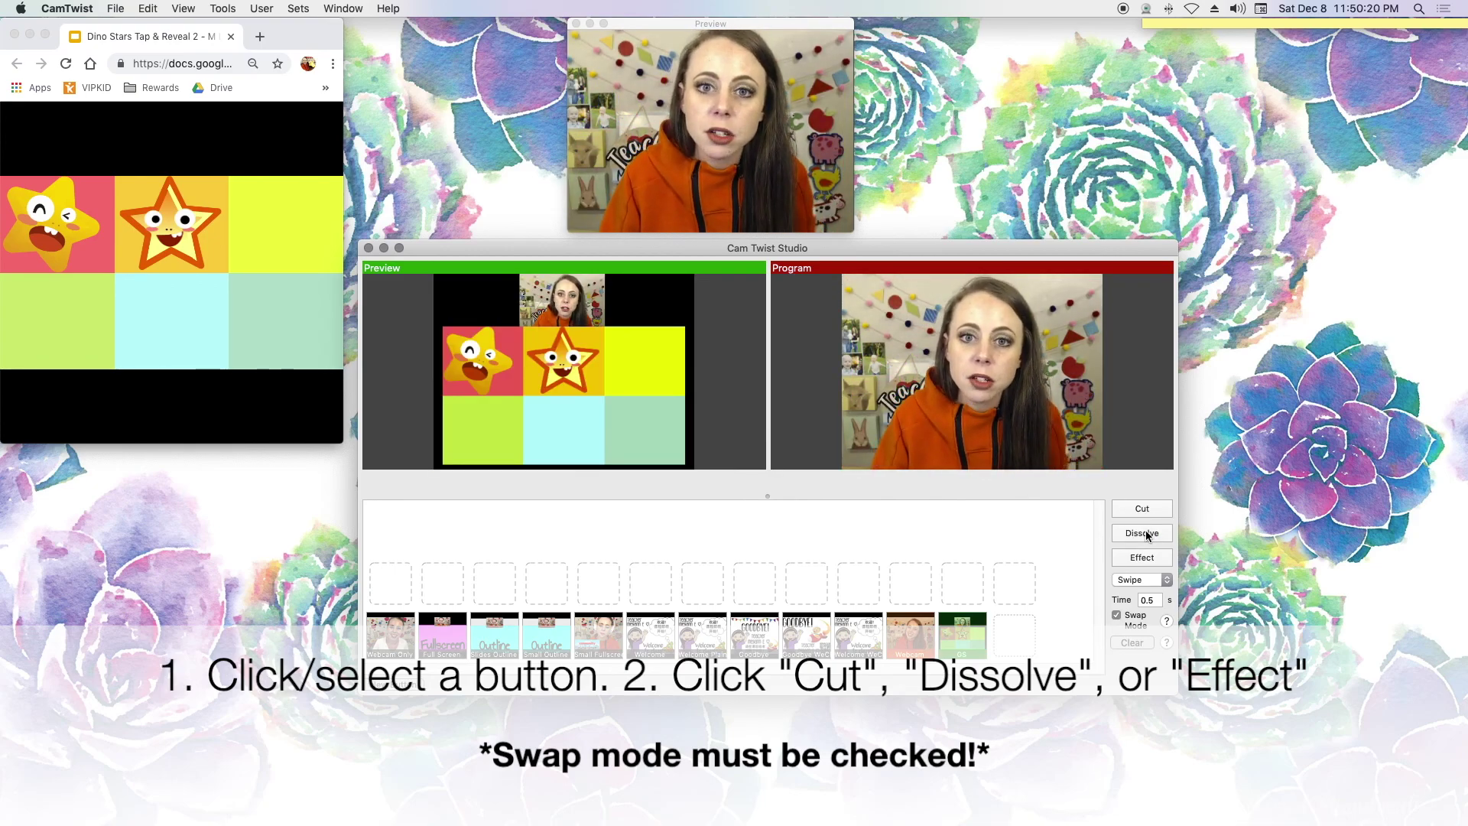
{"action": "left_click", "coordinate": [1146, 535]}
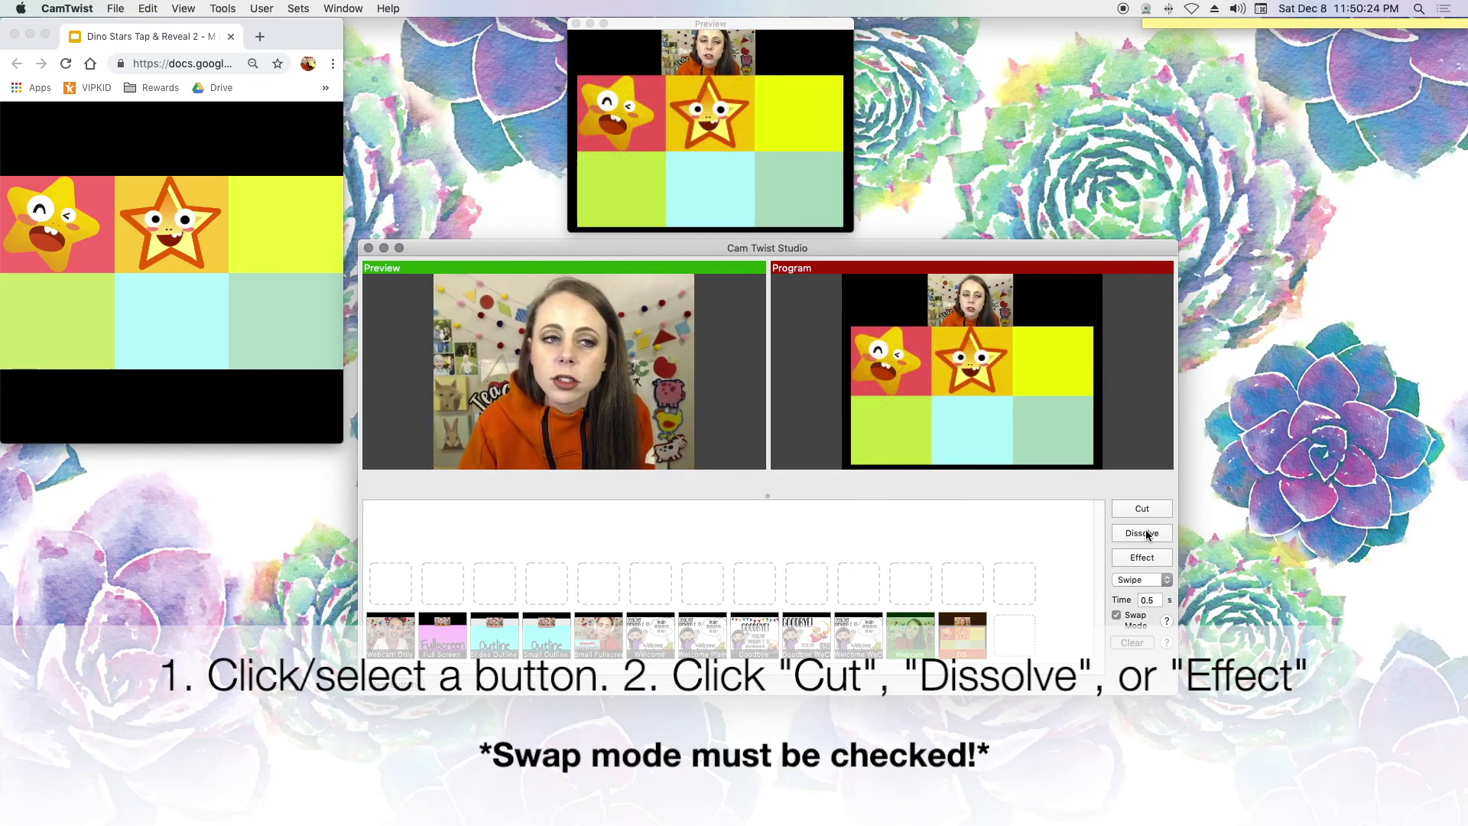
{"action": "left_click", "coordinate": [128, 162]}
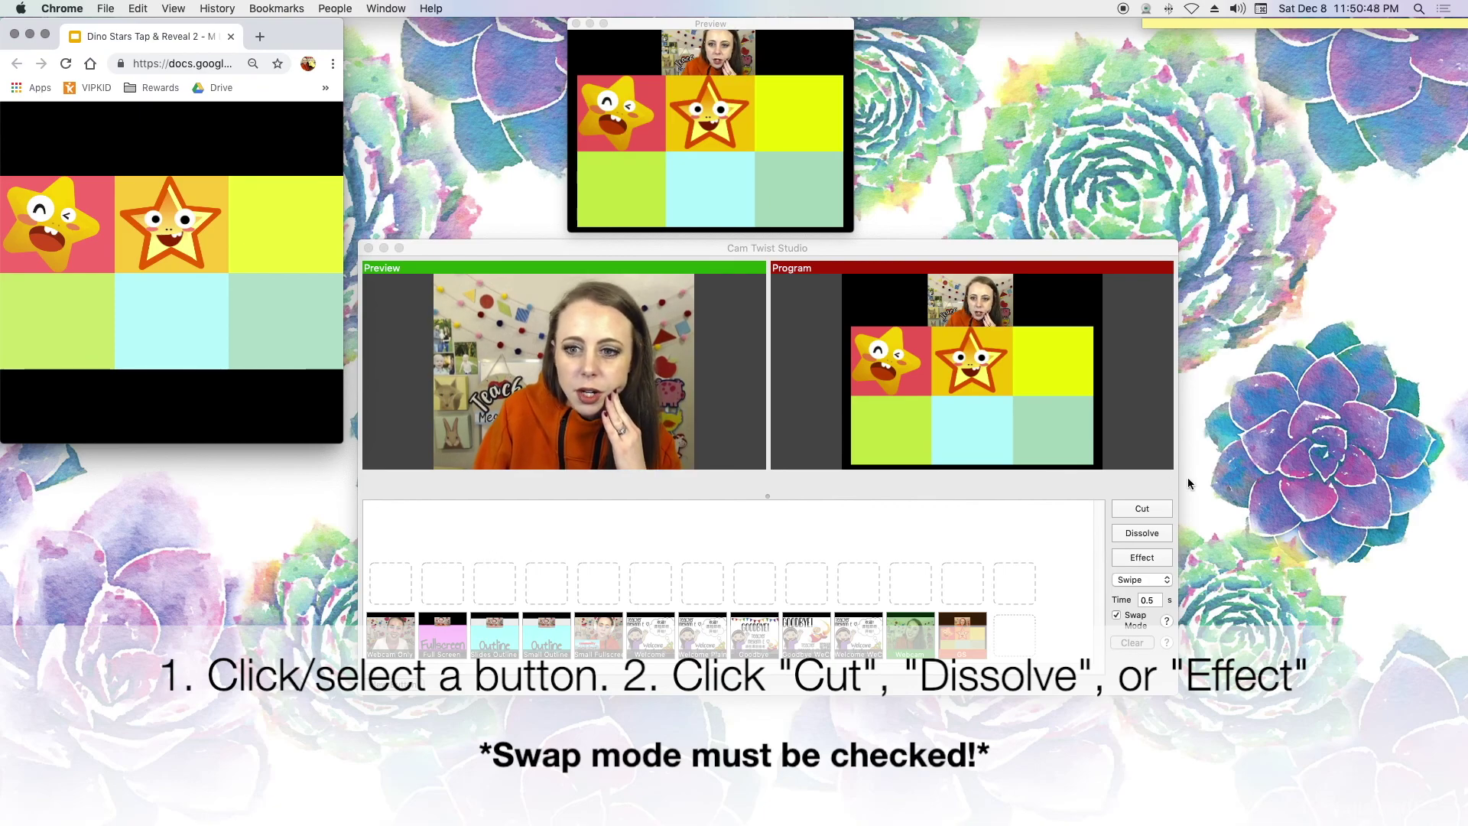
{"action": "left_click", "coordinate": [1118, 484]}
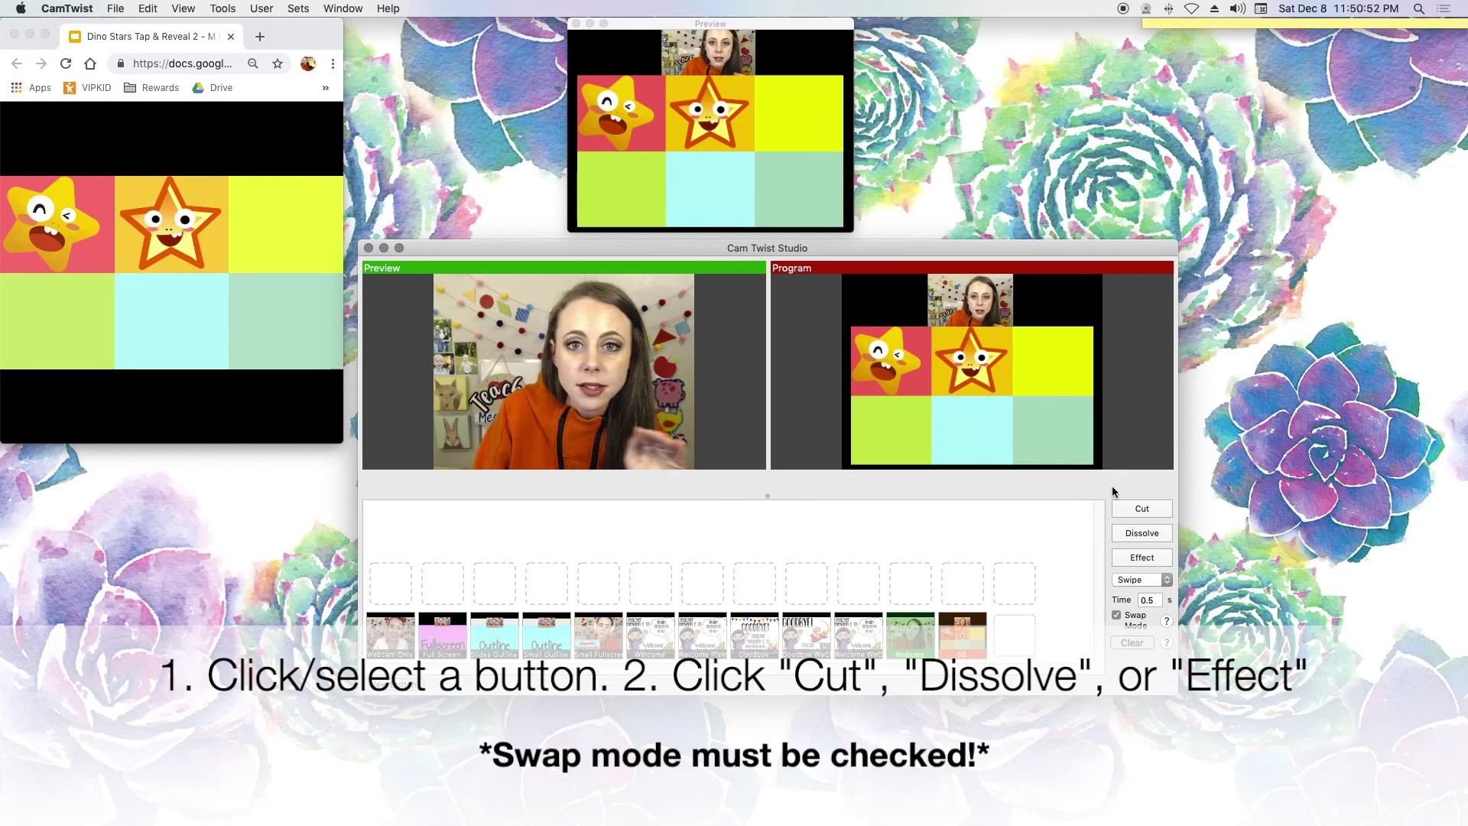
{"action": "left_click", "coordinate": [1144, 534]}
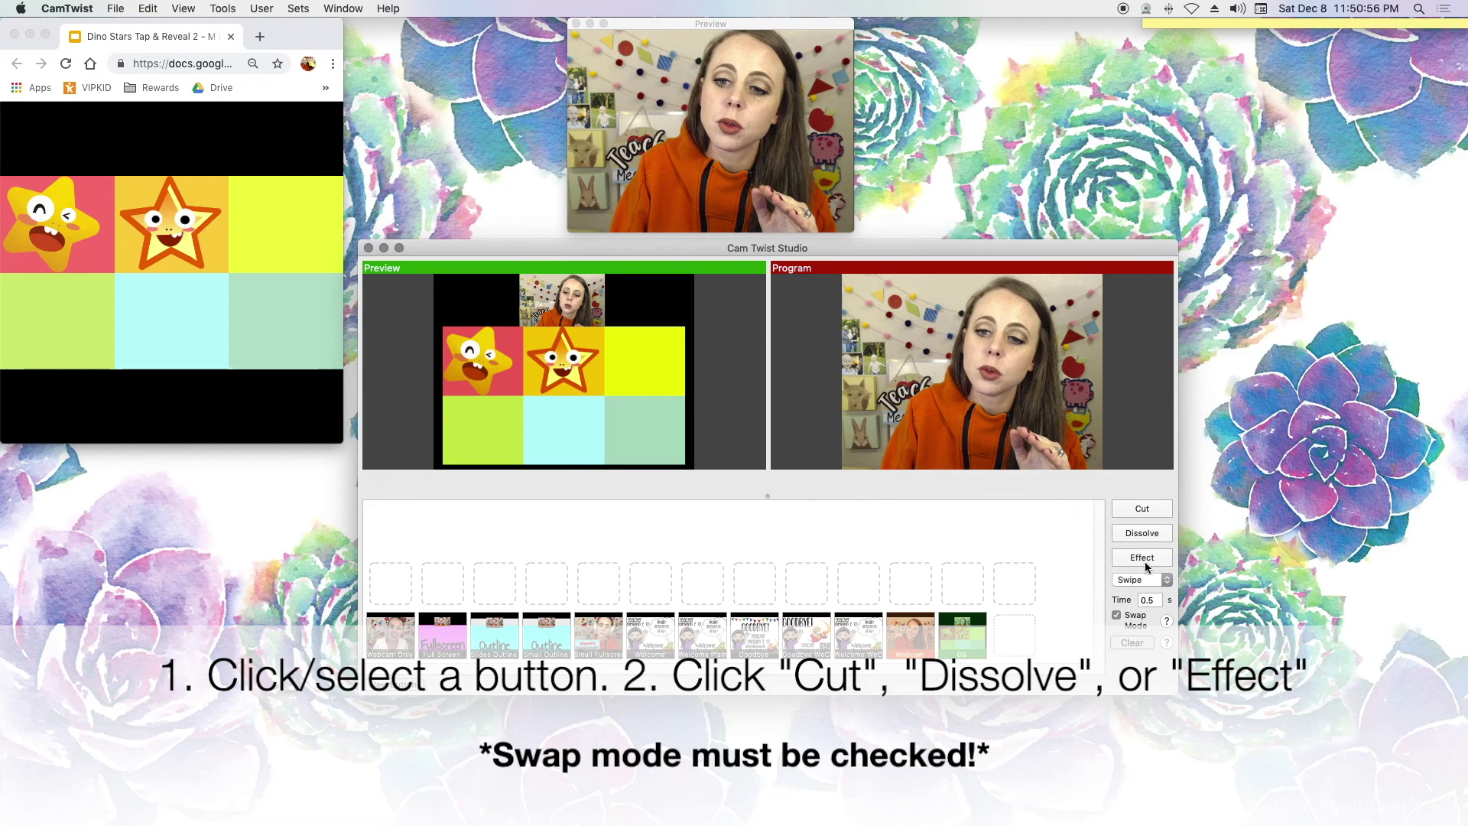
- Set the Studio transition to PageCurl with a 1-second time and play it
{"action": "left_click", "coordinate": [1140, 580]}
{"action": "left_click", "coordinate": [1149, 556]}
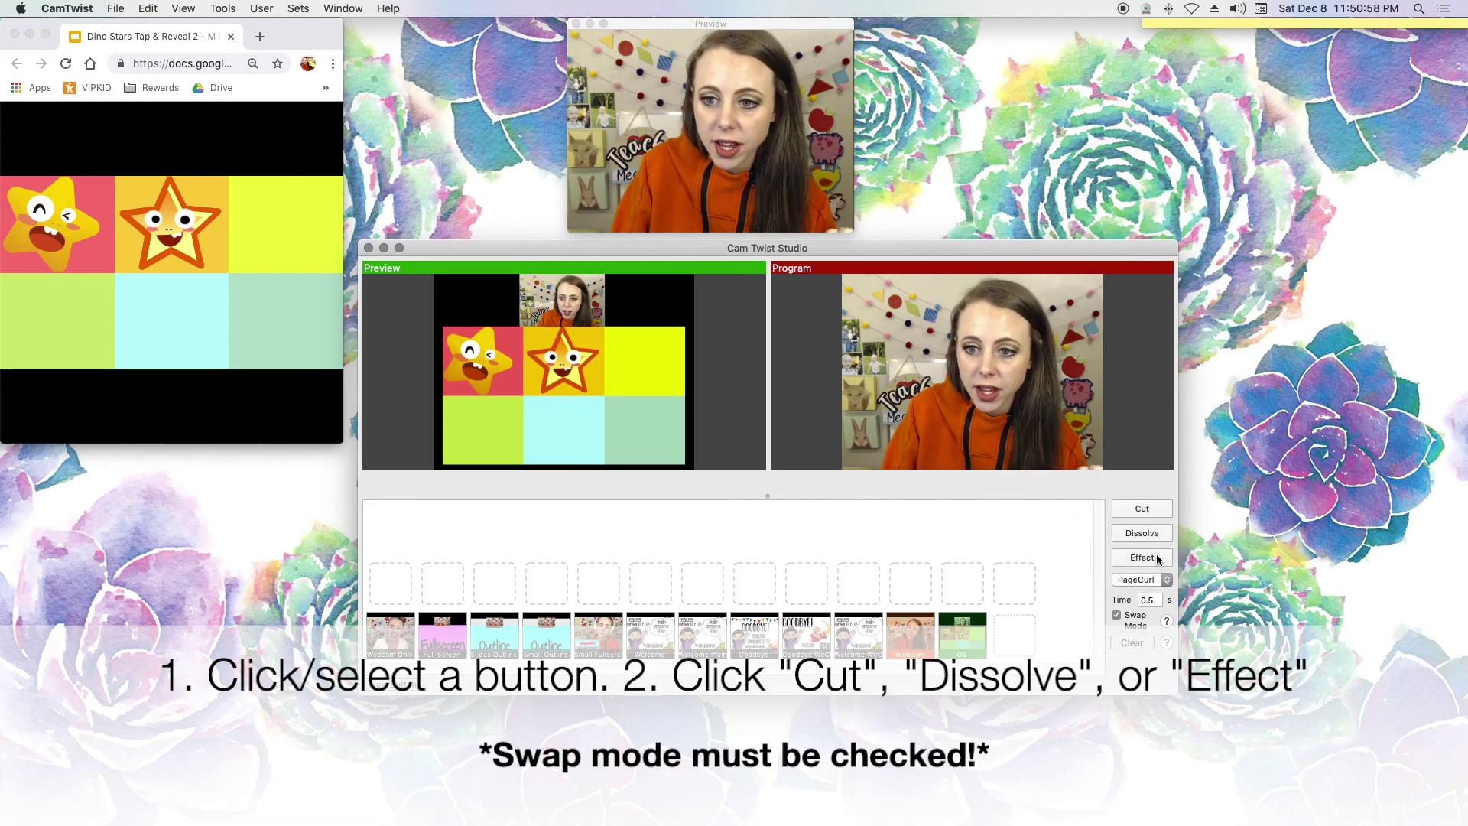
{"action": "left_click", "coordinate": [1158, 558]}
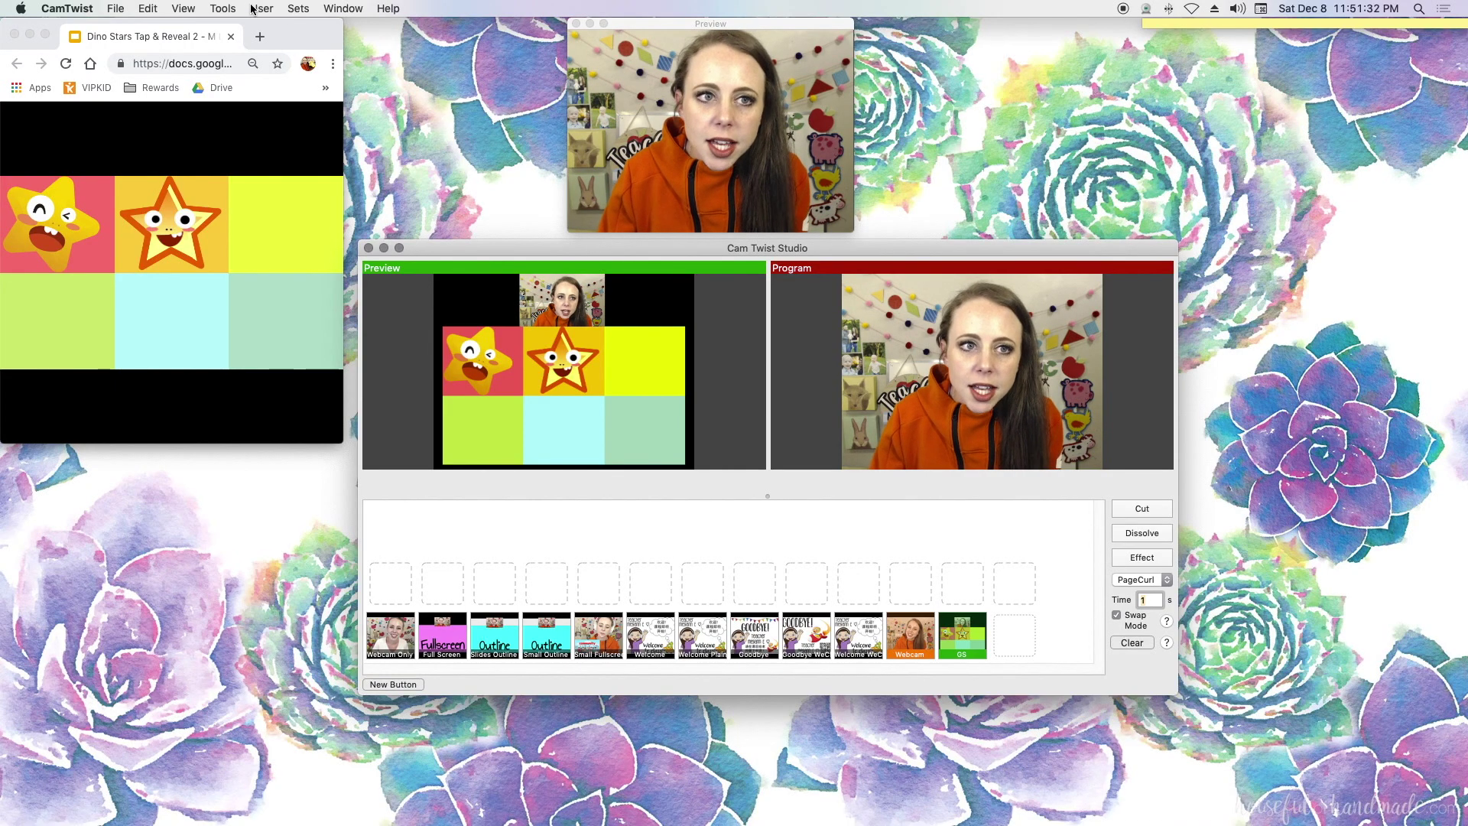
{"action": "left_click", "coordinate": [257, 9]}
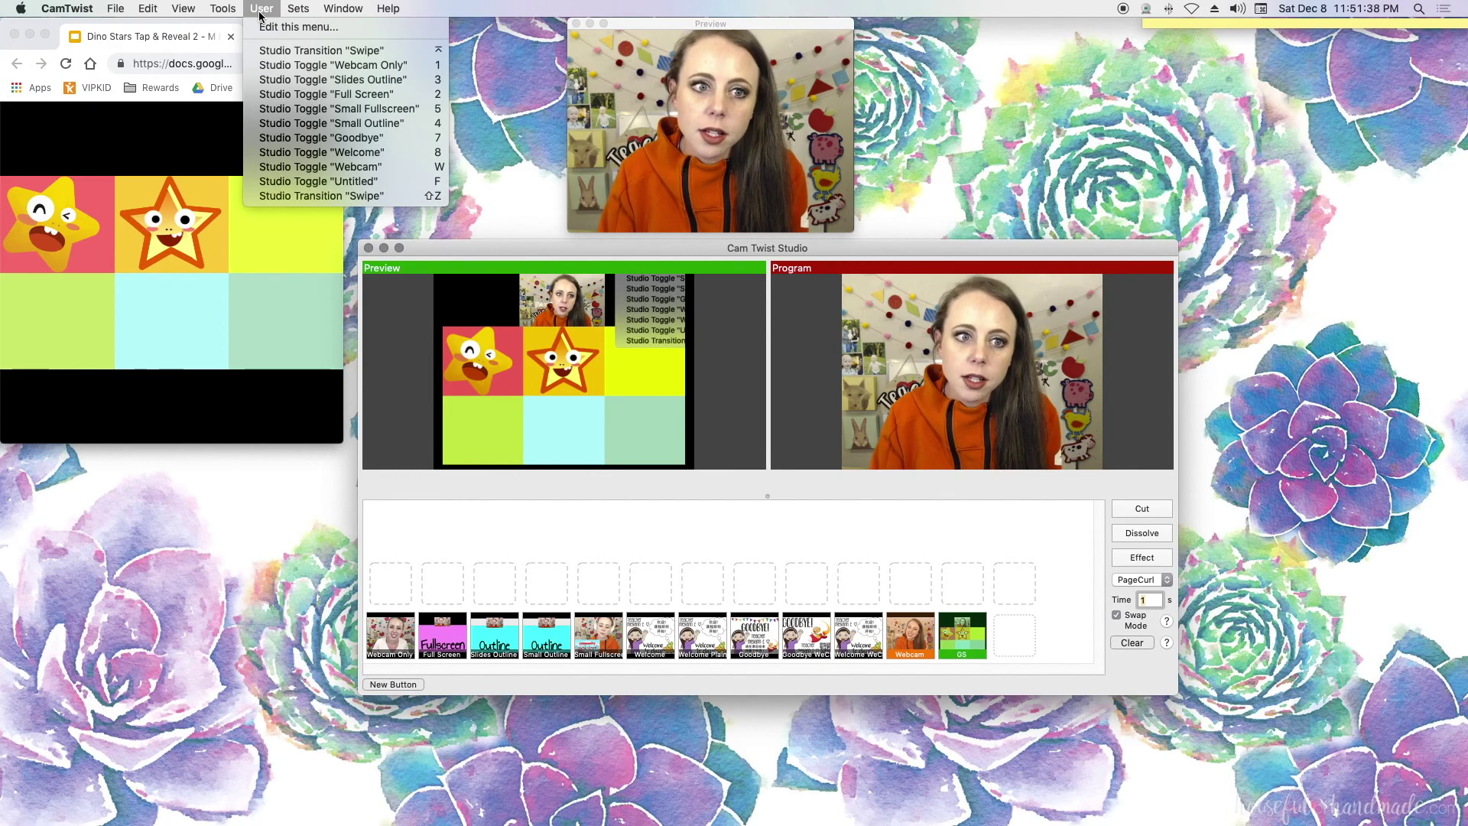
- Open the User menu's Edit this menu... editor
{"action": "left_click", "coordinate": [261, 11]}
{"action": "left_click", "coordinate": [262, 10]}
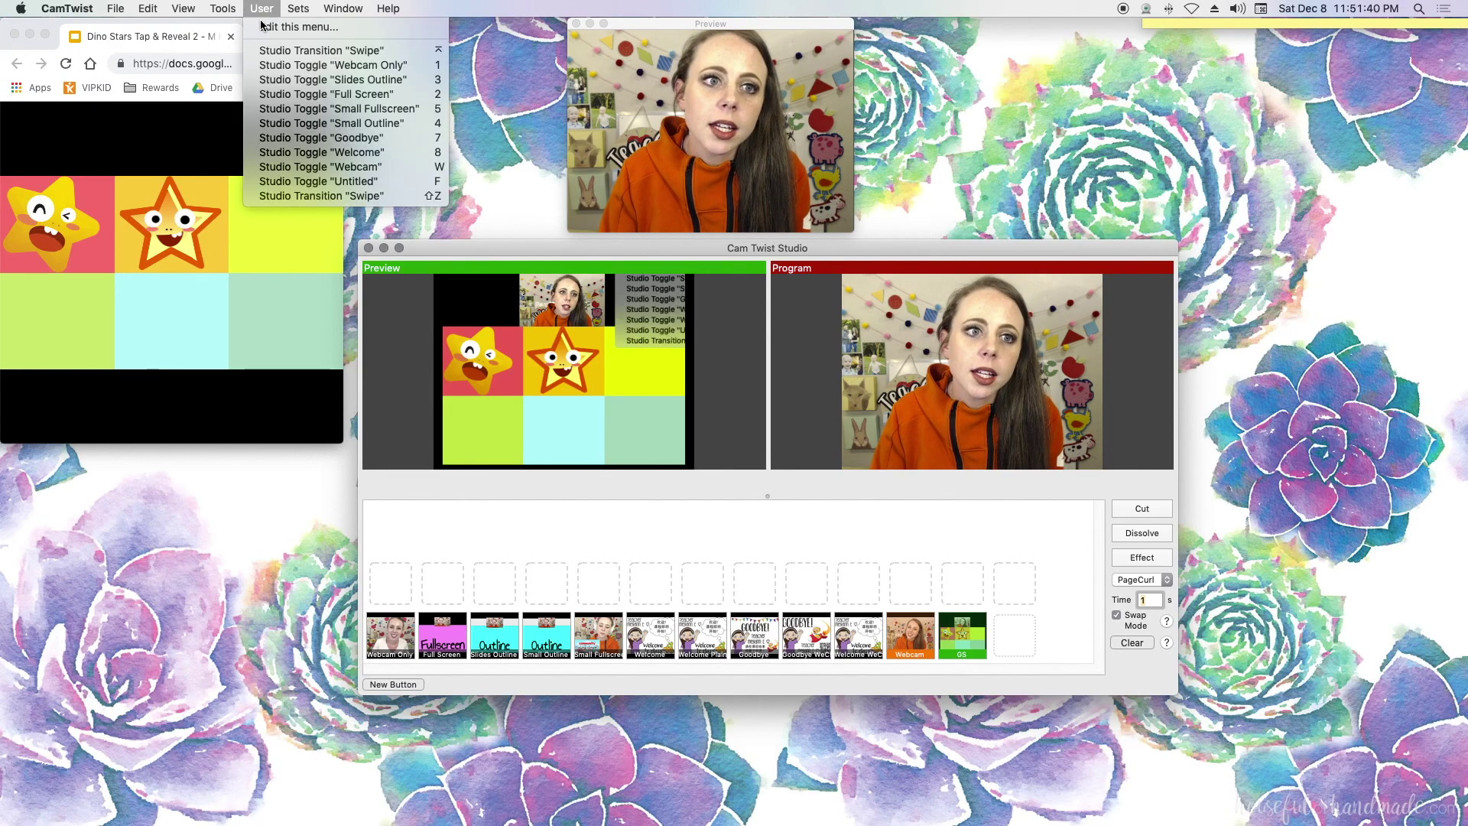
{"action": "left_click", "coordinate": [262, 27]}
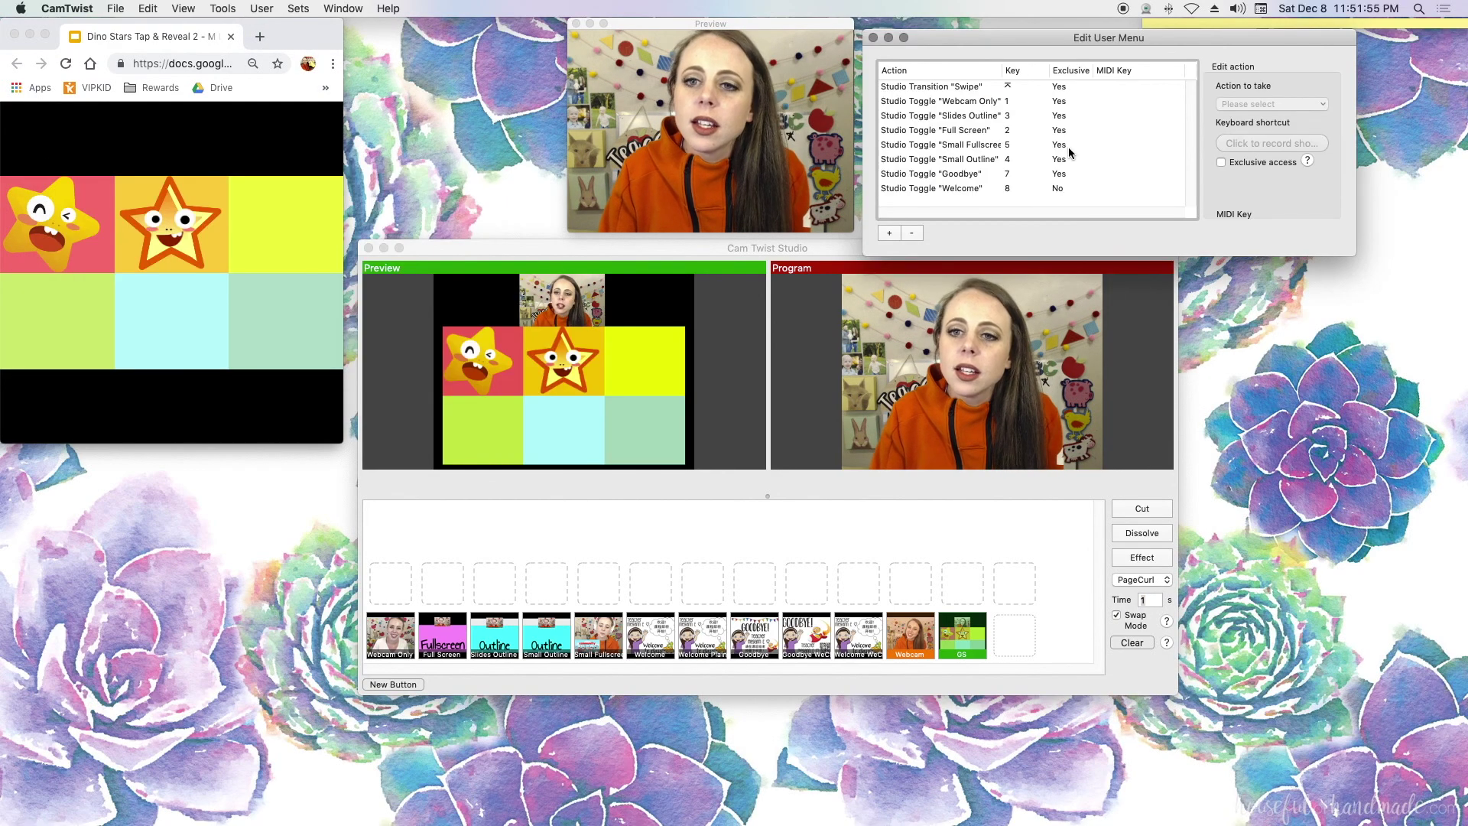
- Review the shortcuts of Swipe, Welcome, Goodbye, Full Screen, Webcam Only, Slides Outline and Small Outline, then add a new action
{"action": "left_click", "coordinate": [927, 90]}
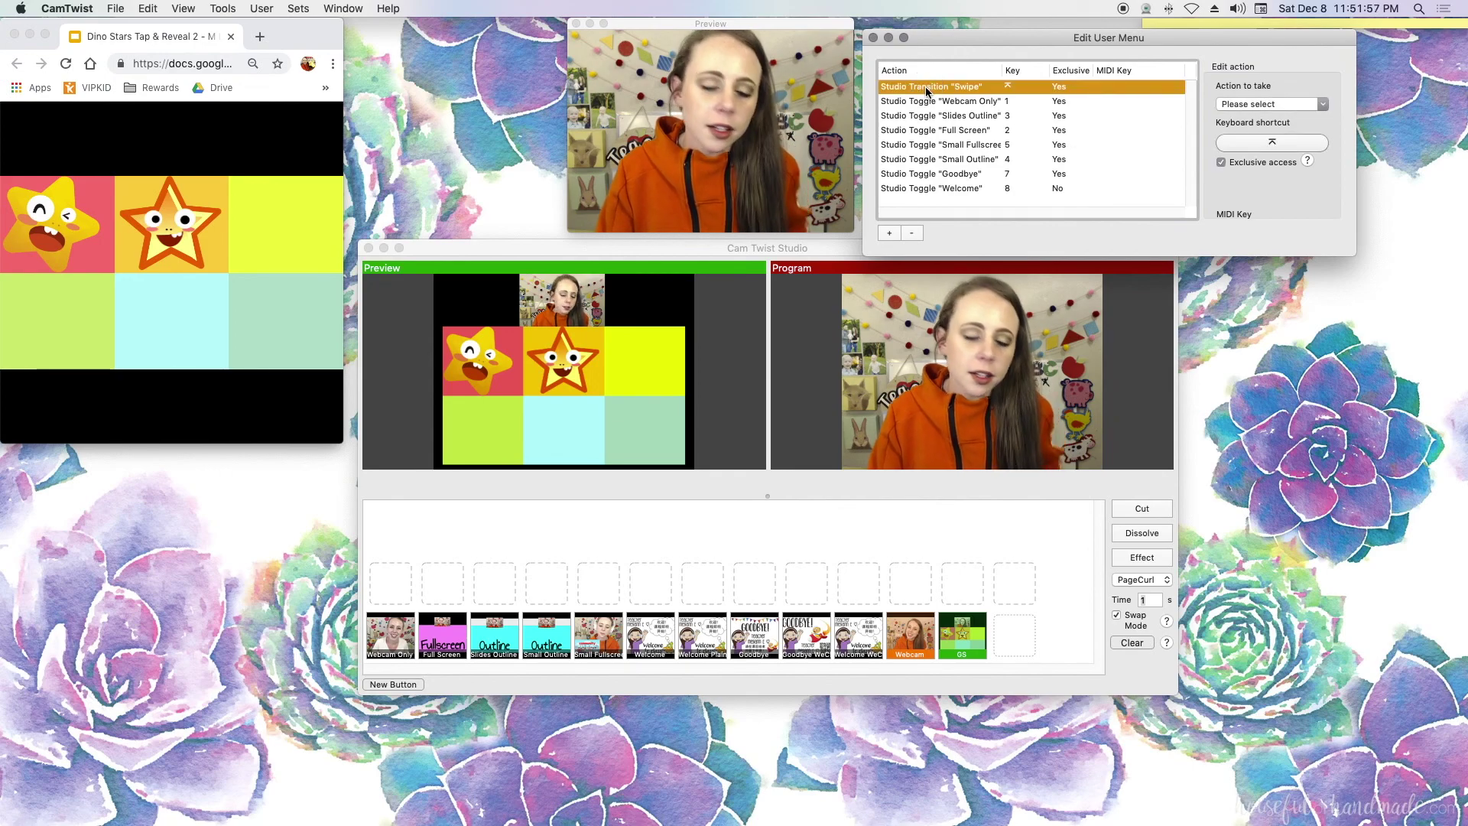
{"action": "left_click", "coordinate": [927, 188]}
{"action": "left_click", "coordinate": [928, 174]}
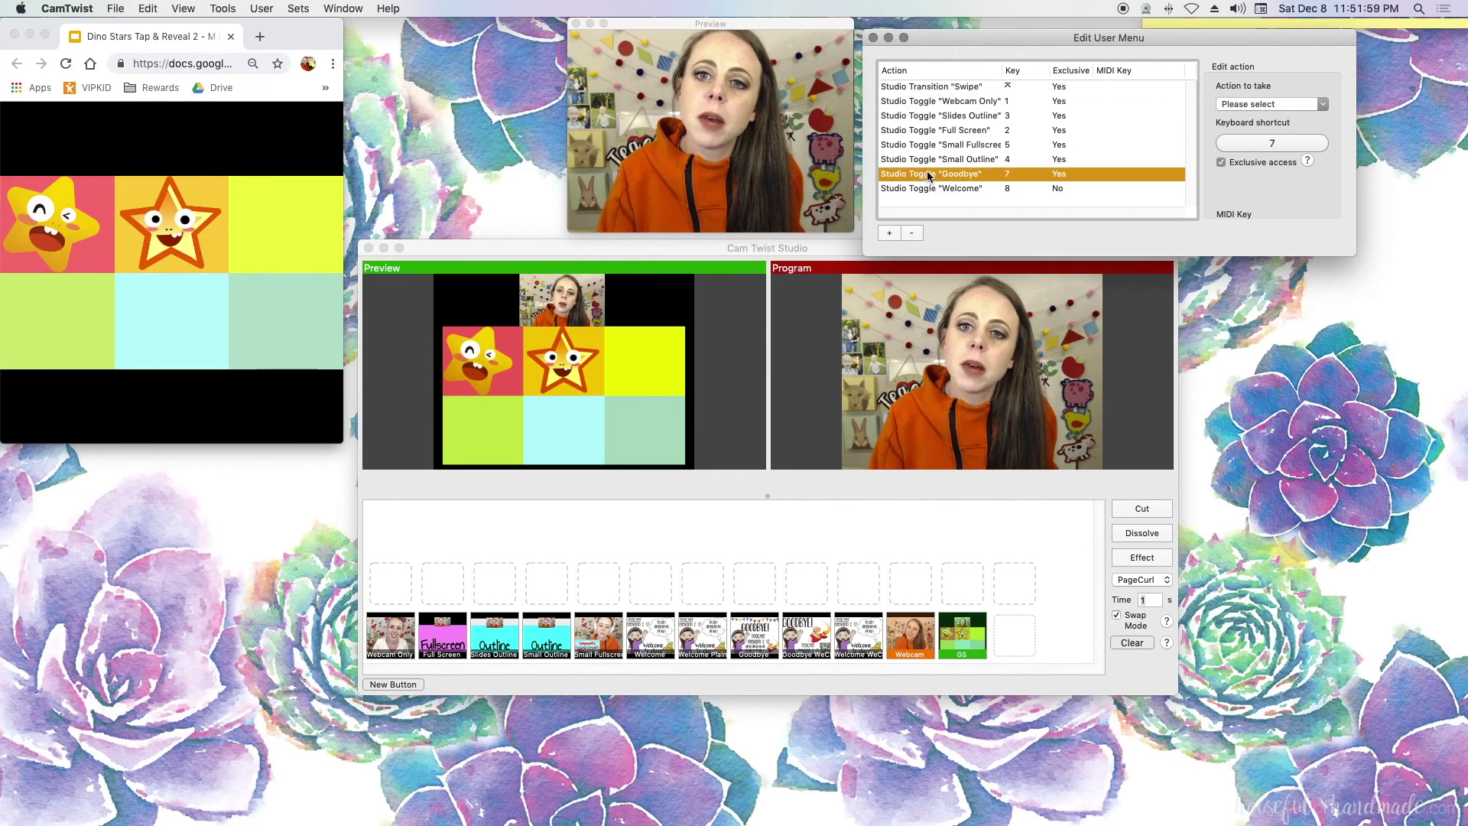
{"action": "left_click", "coordinate": [936, 130]}
{"action": "left_click", "coordinate": [941, 101]}
{"action": "left_click", "coordinate": [944, 116]}
{"action": "left_click", "coordinate": [942, 159]}
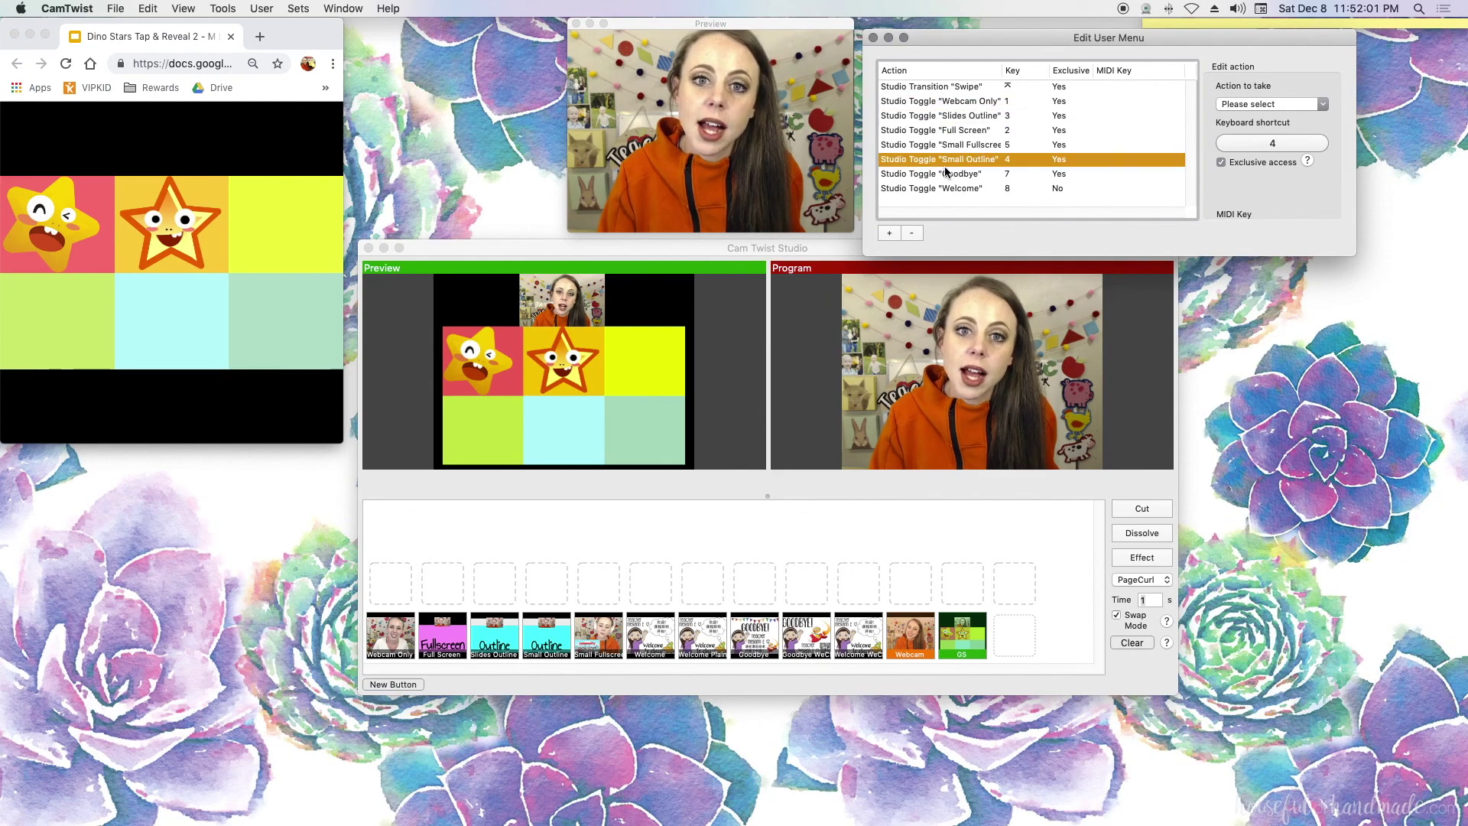
{"action": "left_click", "coordinate": [943, 200]}
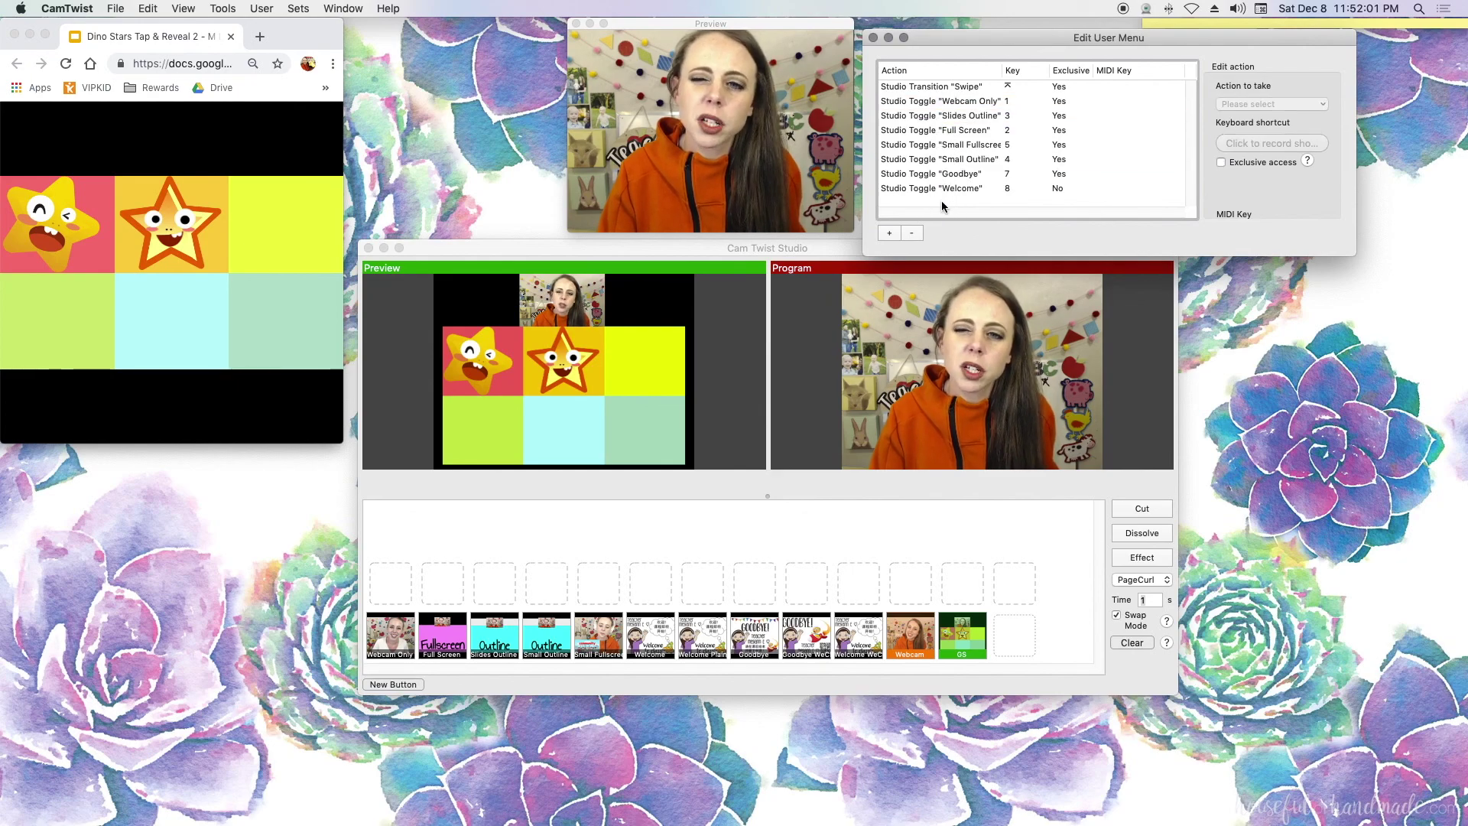
{"action": "left_click", "coordinate": [888, 234]}
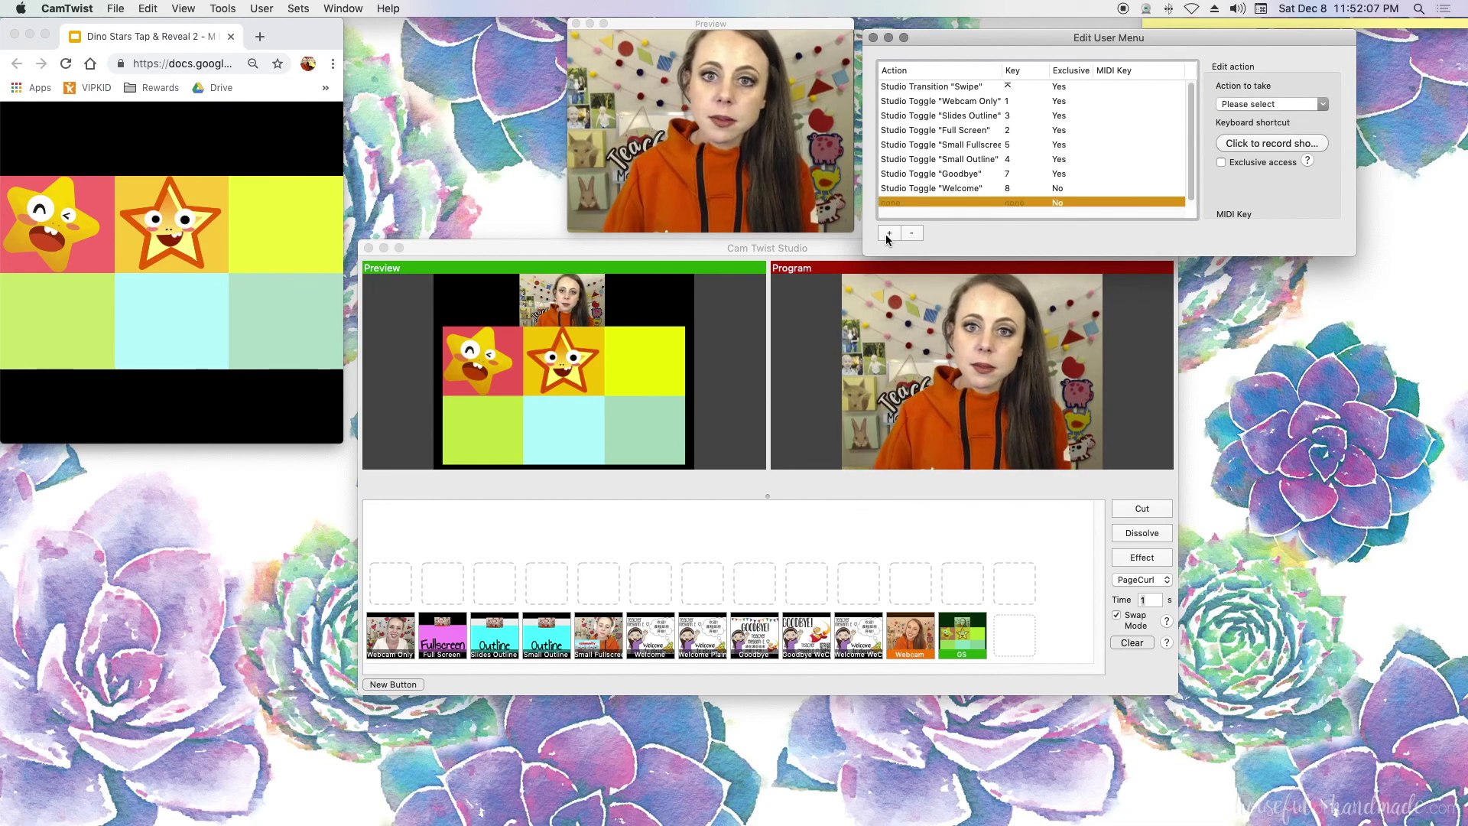
- Set the new action to Studio Transition > Dissolve
{"action": "left_click", "coordinate": [1232, 107]}
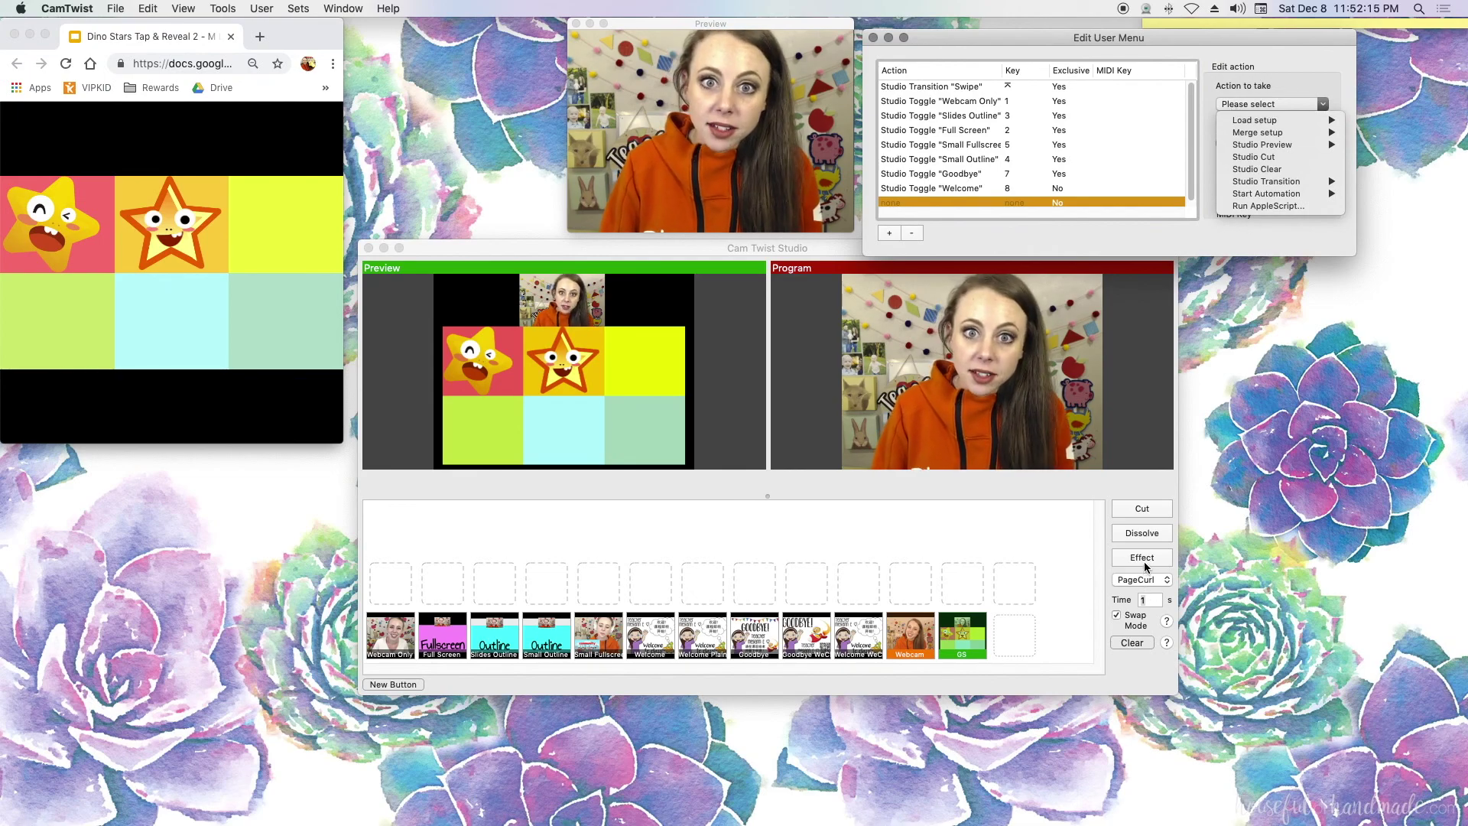
{"action": "mouse_move", "coordinate": [1282, 146]}
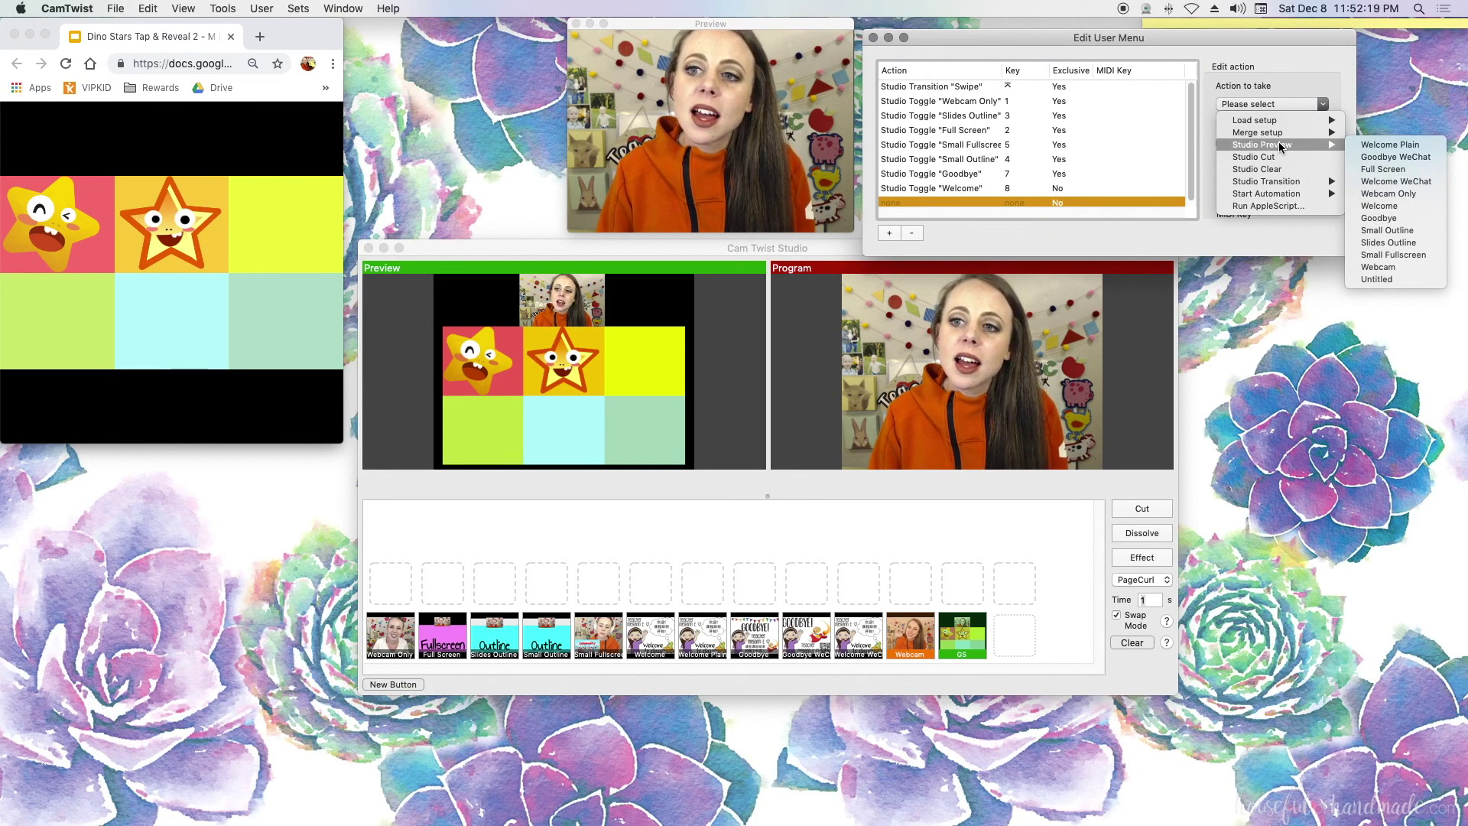
{"action": "mouse_move", "coordinate": [1290, 184]}
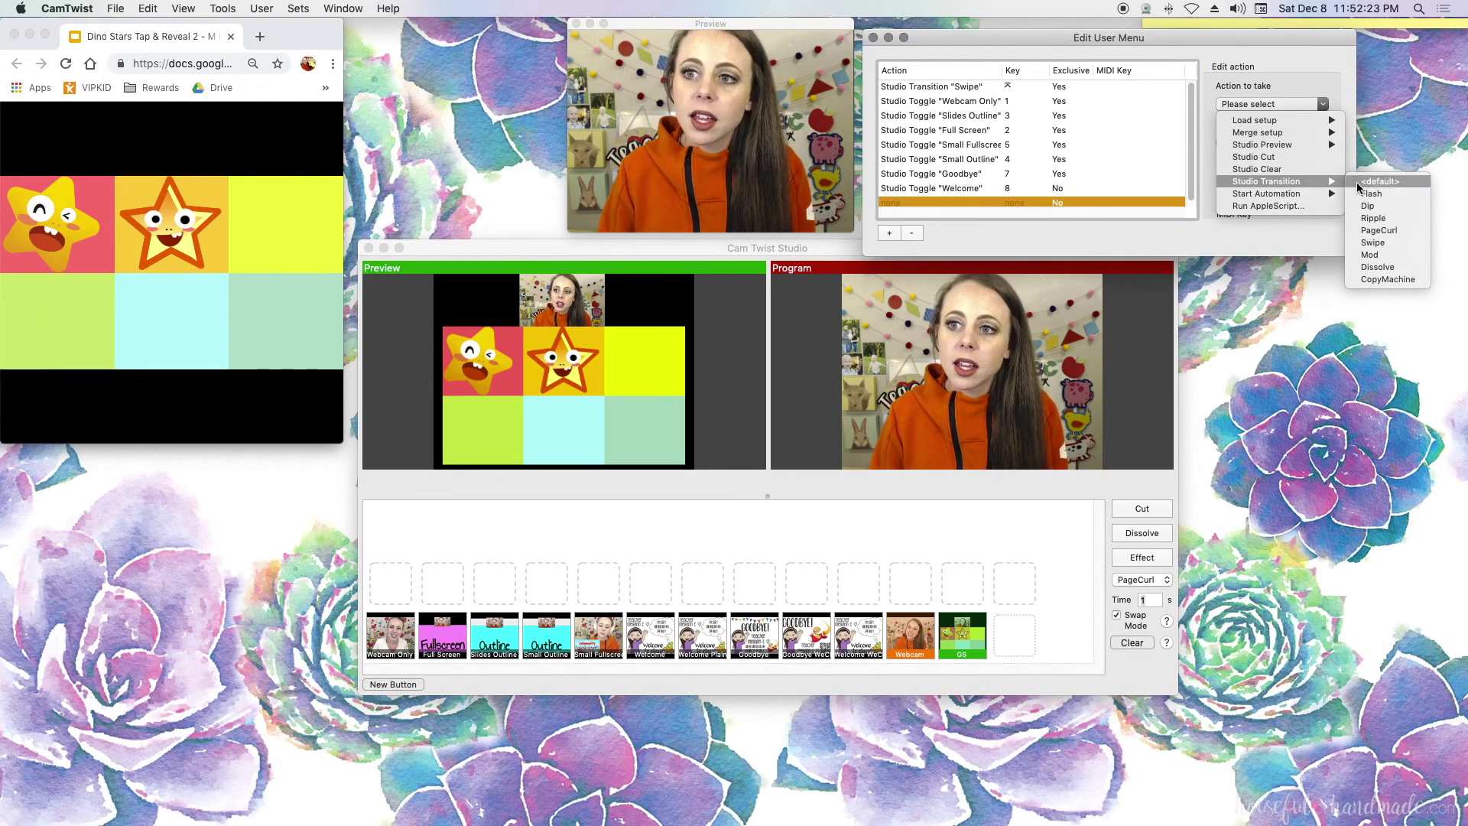
{"action": "left_click", "coordinate": [1380, 268]}
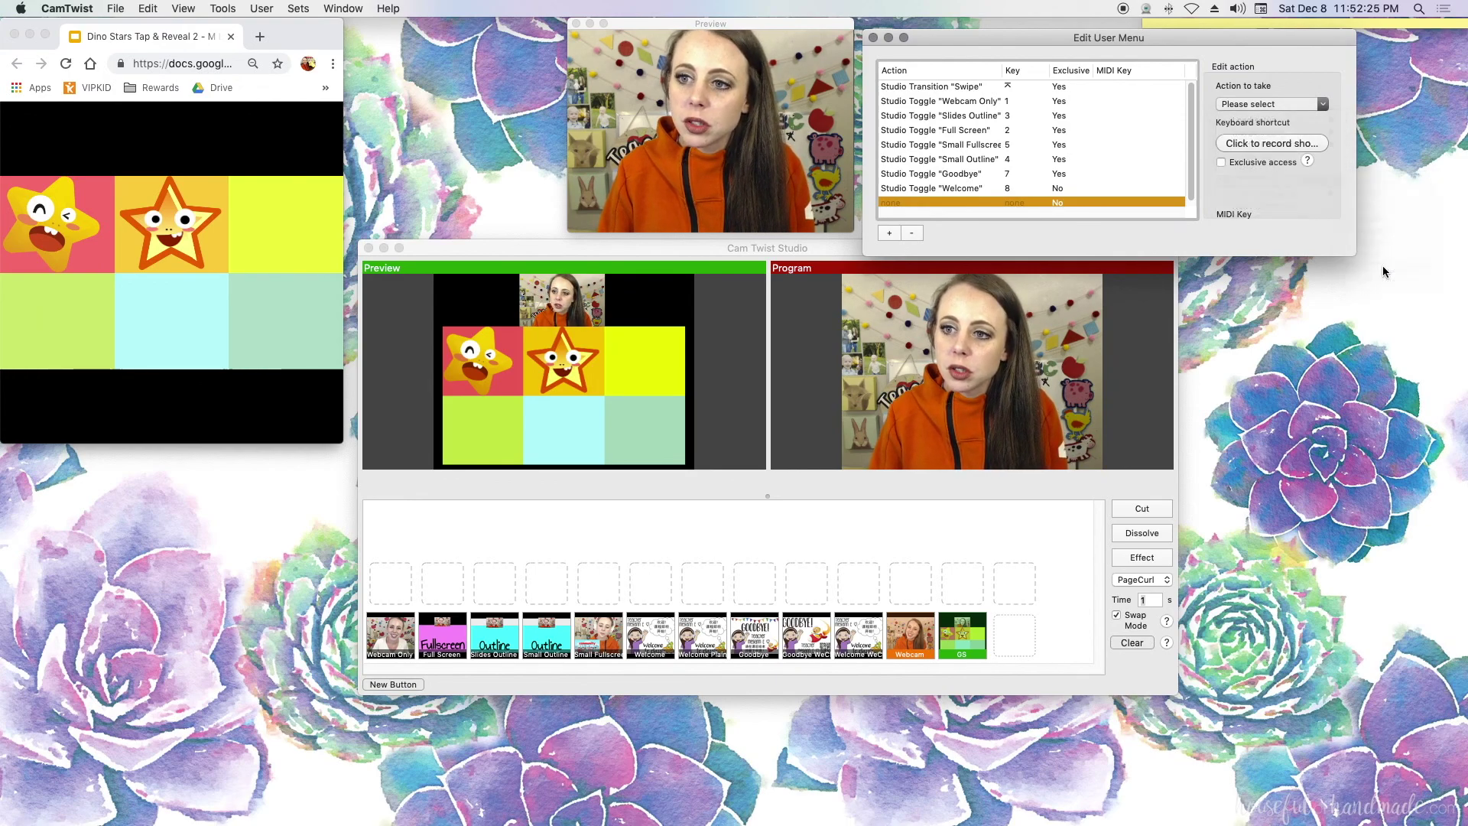
- Record X as the Dissolve action's shortcut and use it to dissolve to the slides
{"action": "left_click", "coordinate": [1285, 144]}
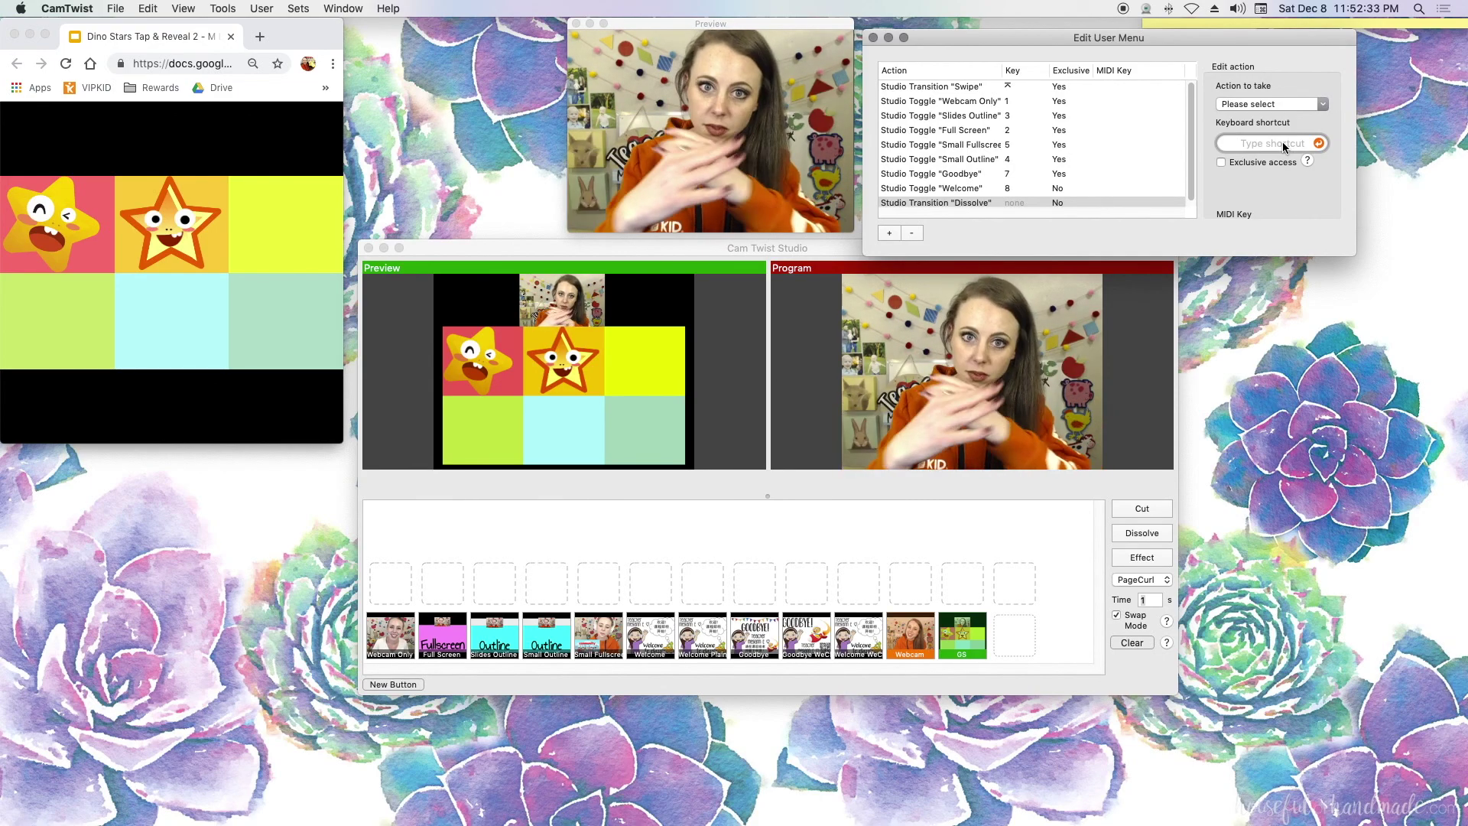
{"action": "key", "text": "x"}
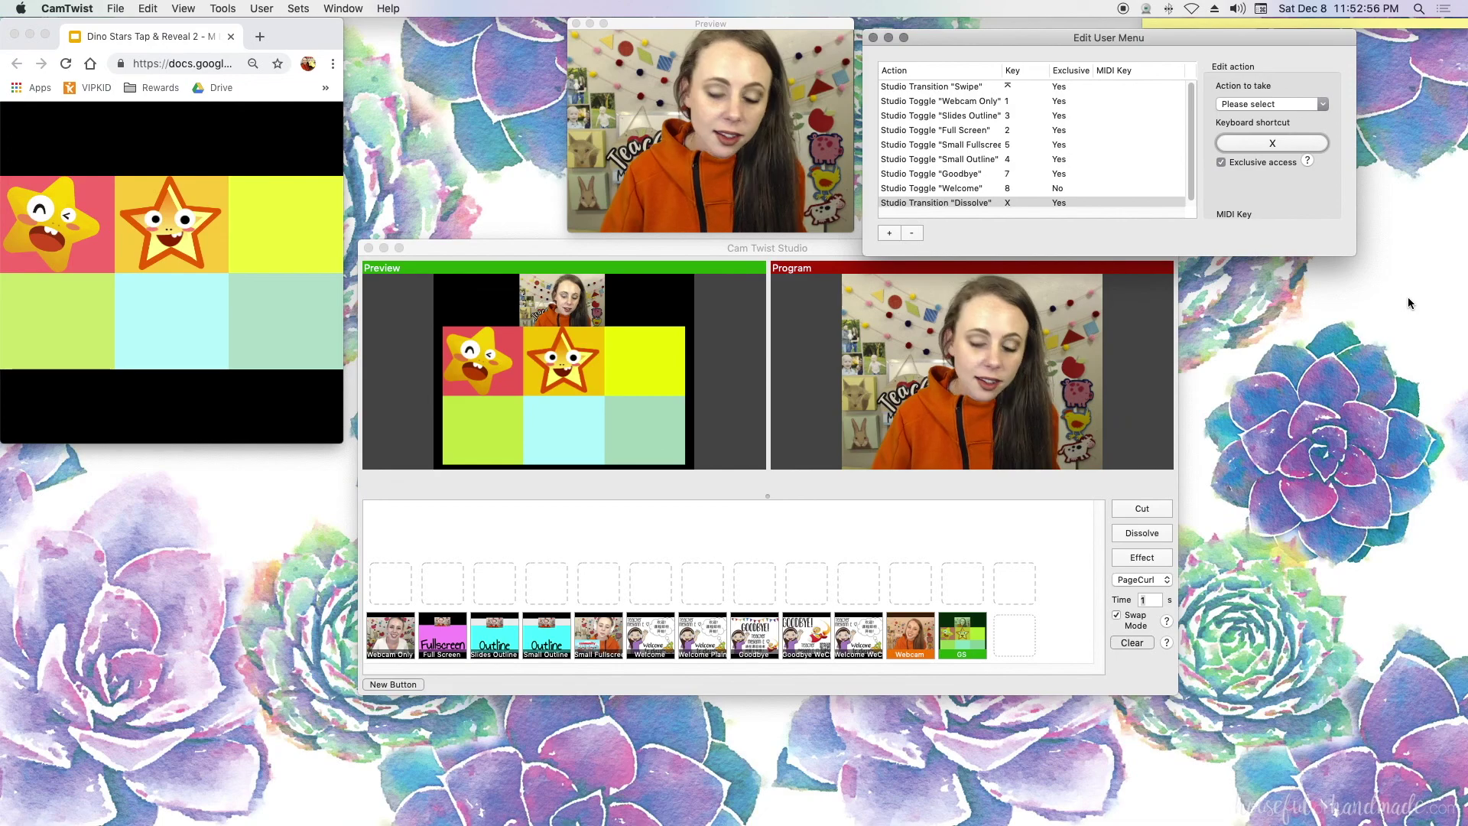
{"action": "key", "text": "x"}
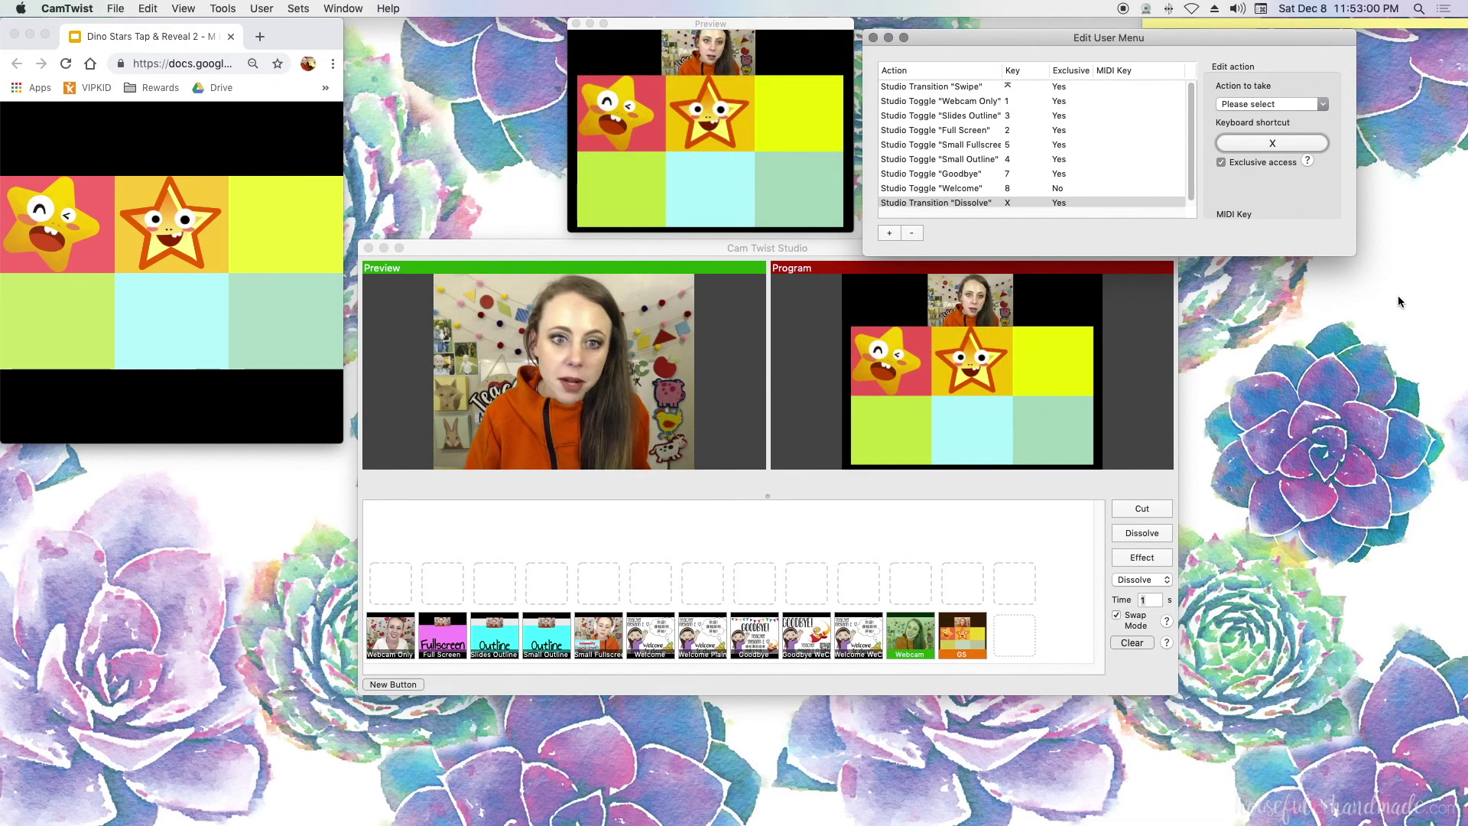
- Dissolve back to the full webcam shot with X, then cue the Welcome scene in Preview
{"action": "key", "text": "x"}
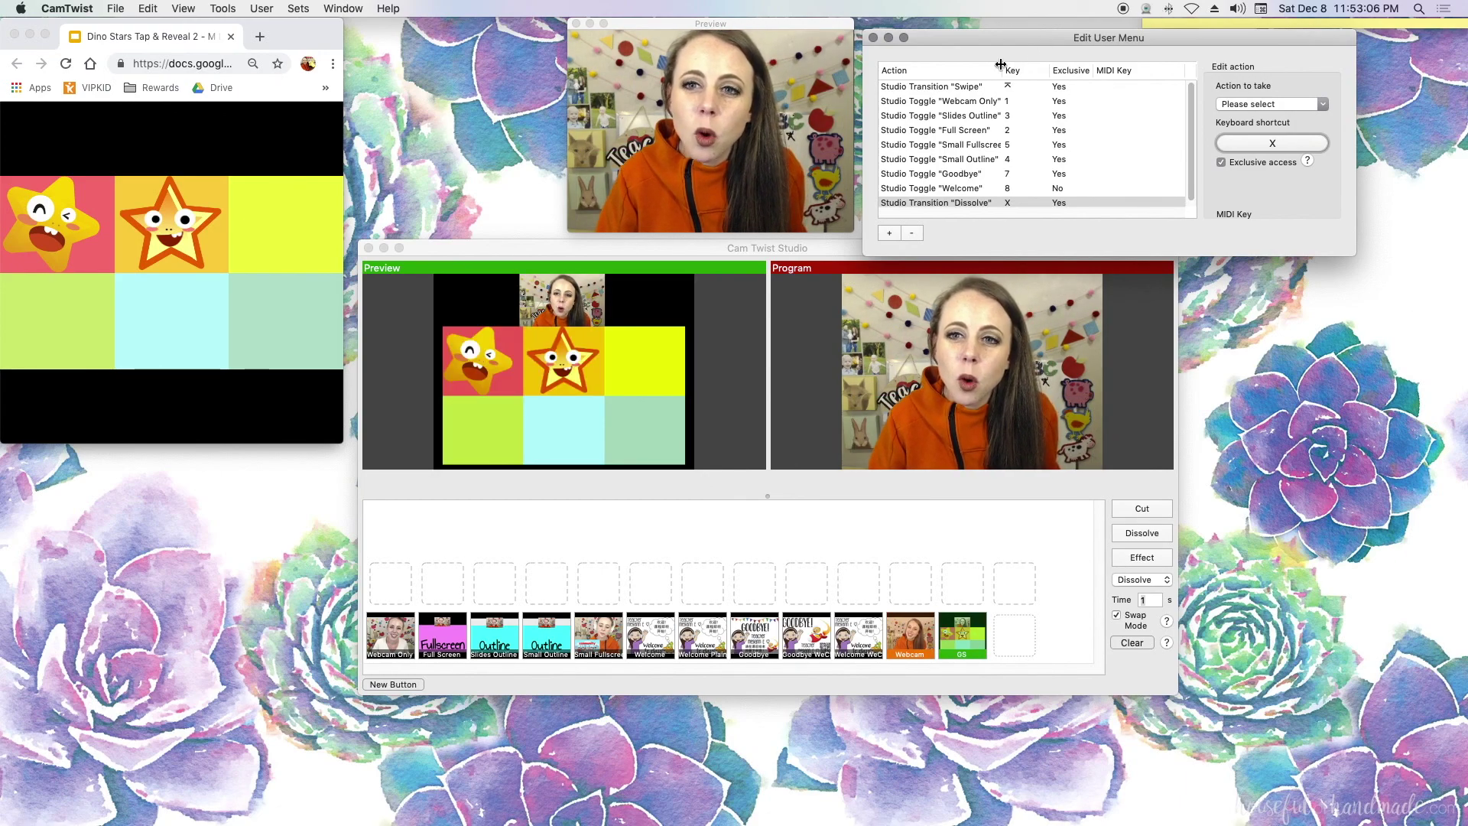
{"action": "left_click_drag", "start_coordinate": [1007, 38], "coordinate": [1005, 37]}
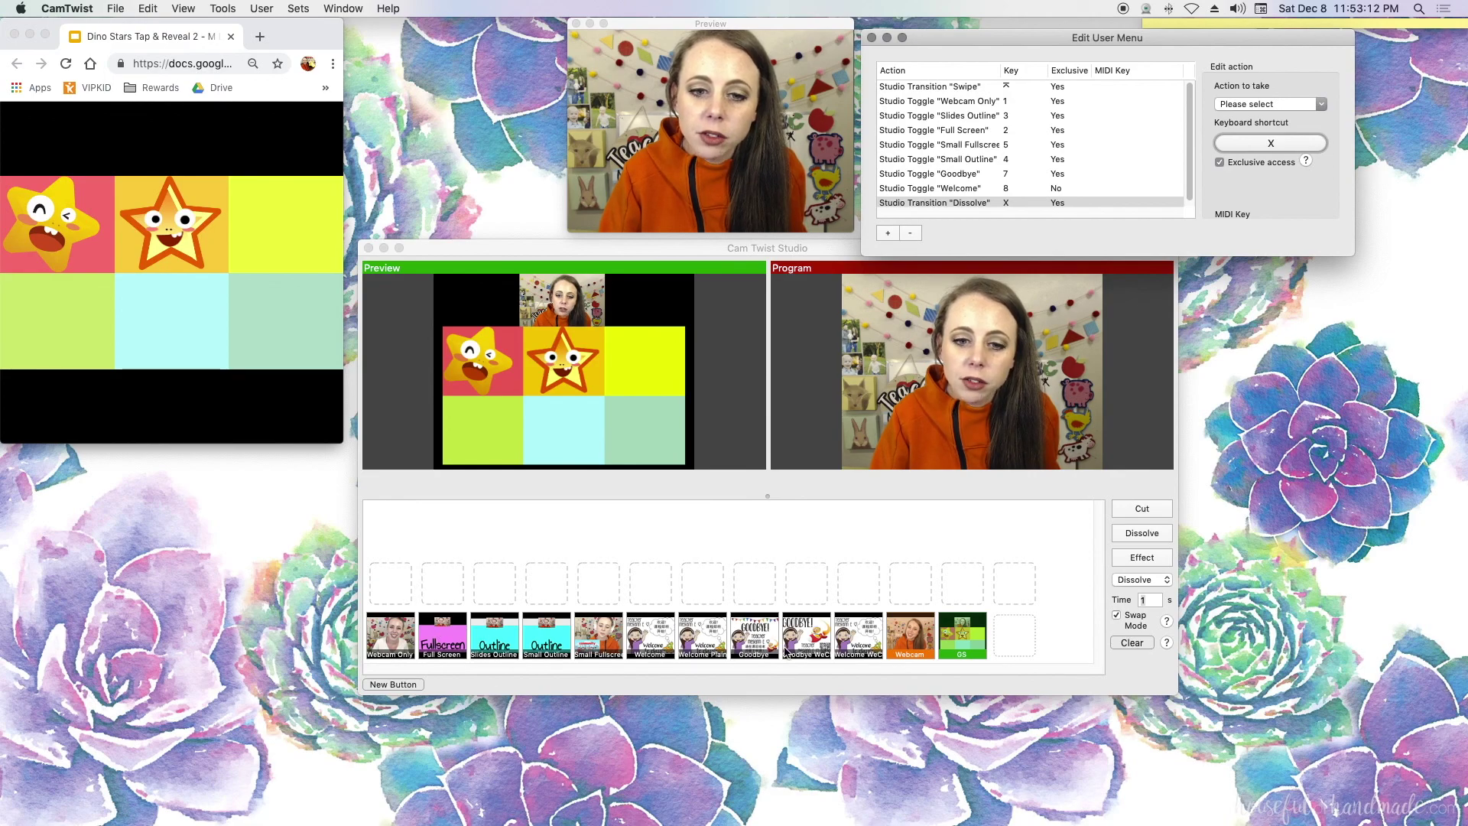
{"action": "left_click", "coordinate": [648, 650]}
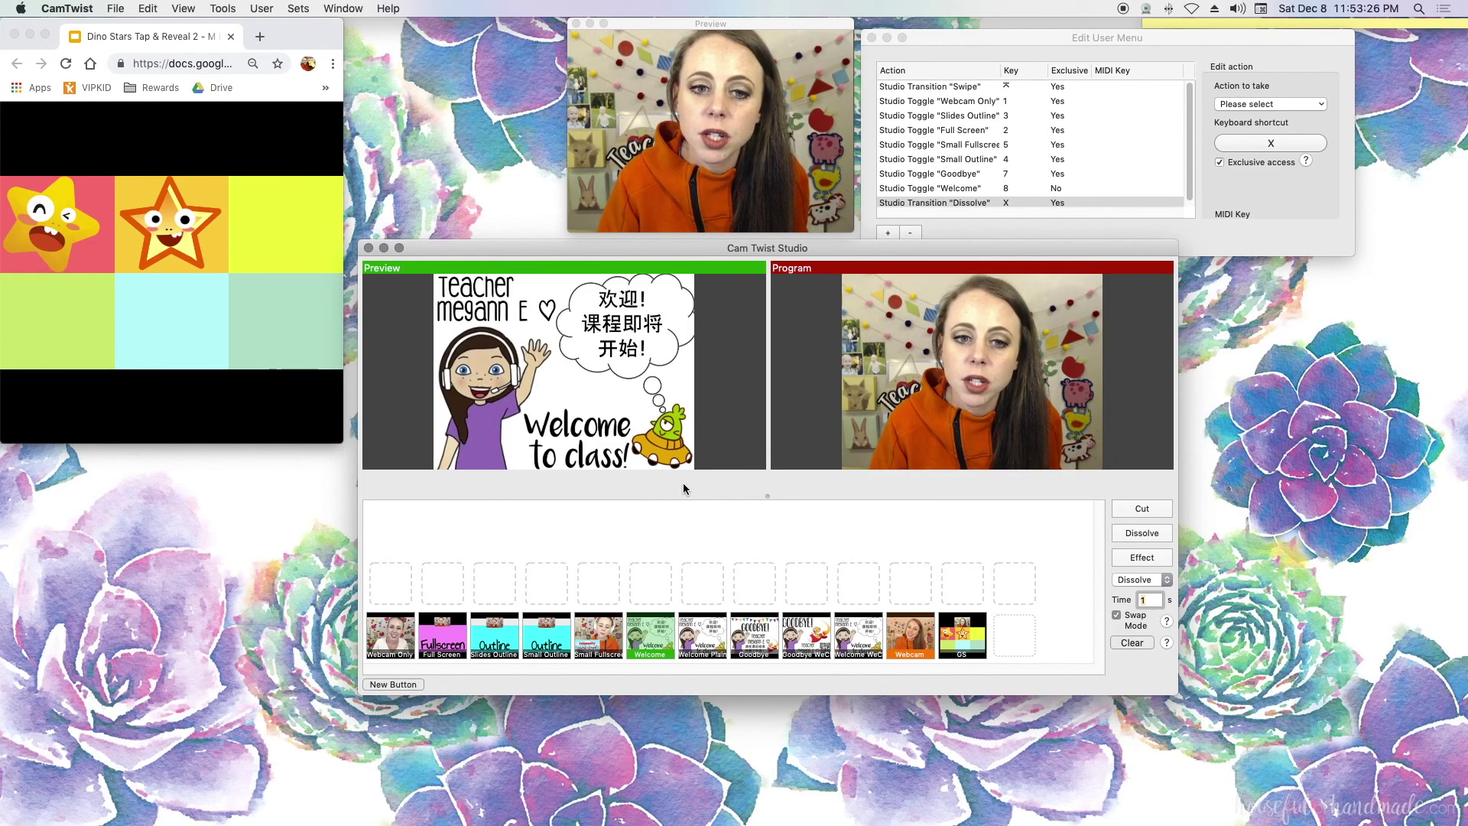
{"action": "left_click", "coordinate": [1154, 31]}
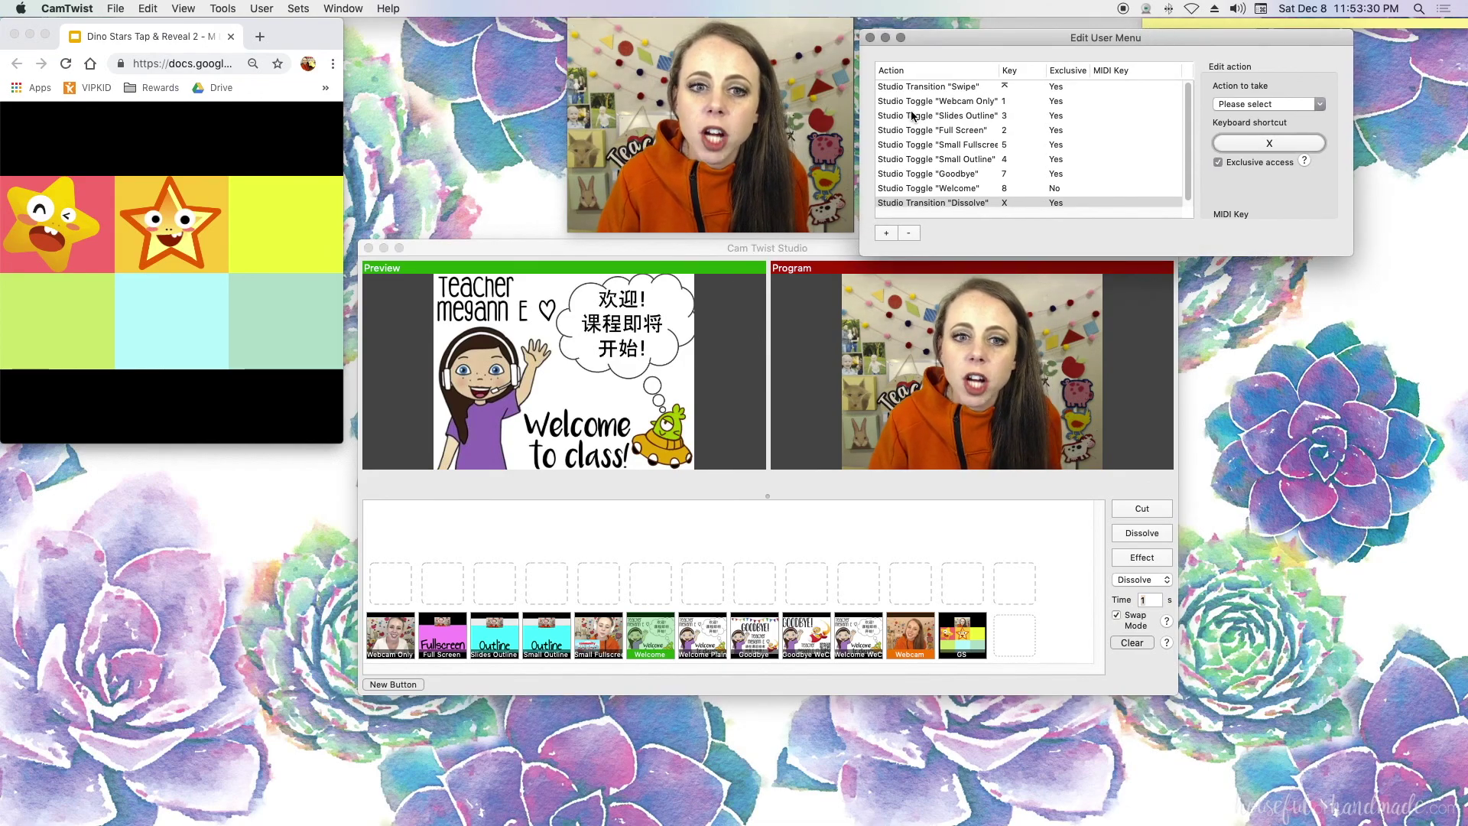
{"action": "left_click", "coordinate": [971, 189]}
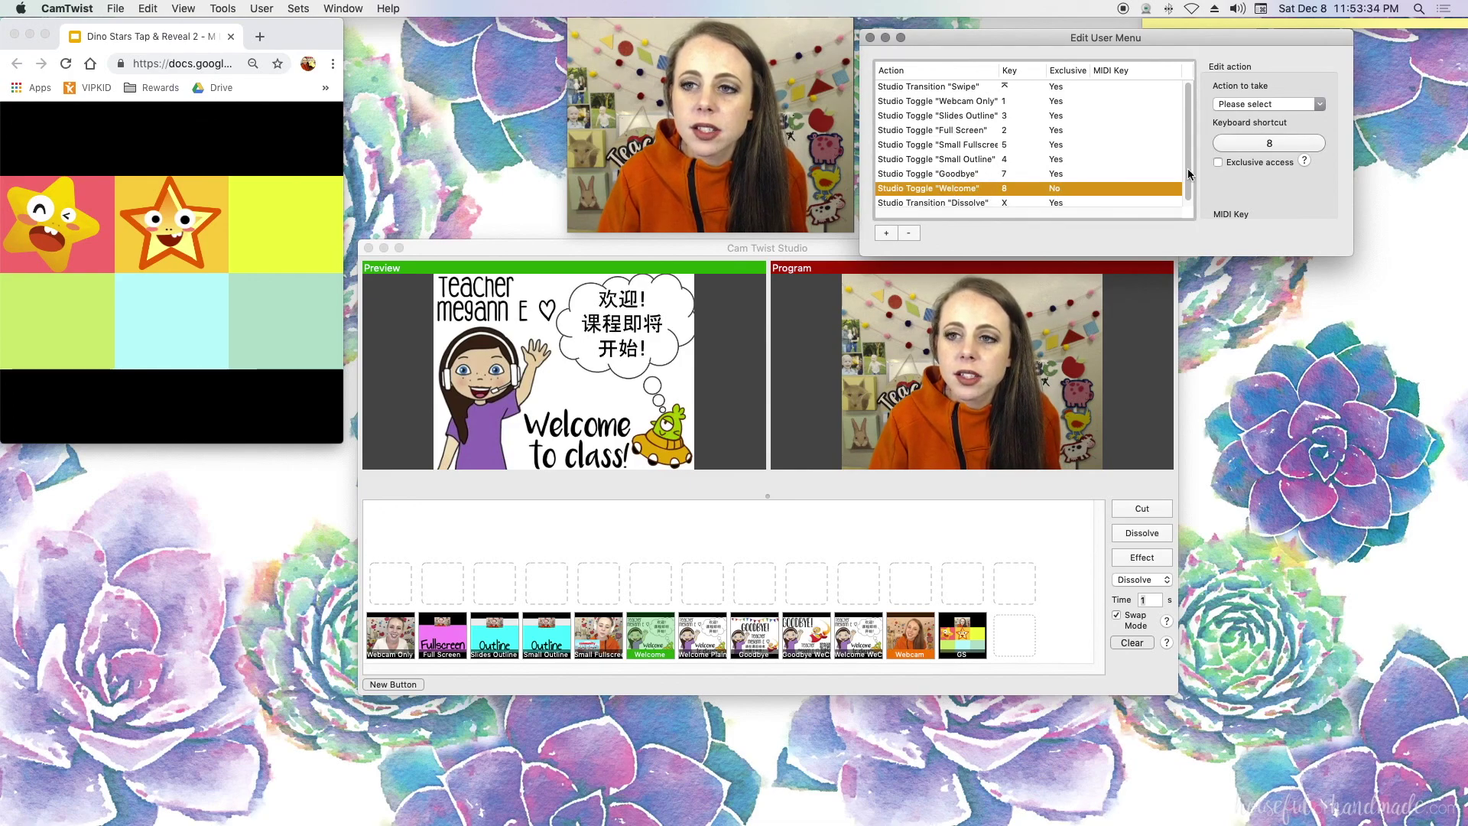
{"action": "left_click", "coordinate": [1276, 105]}
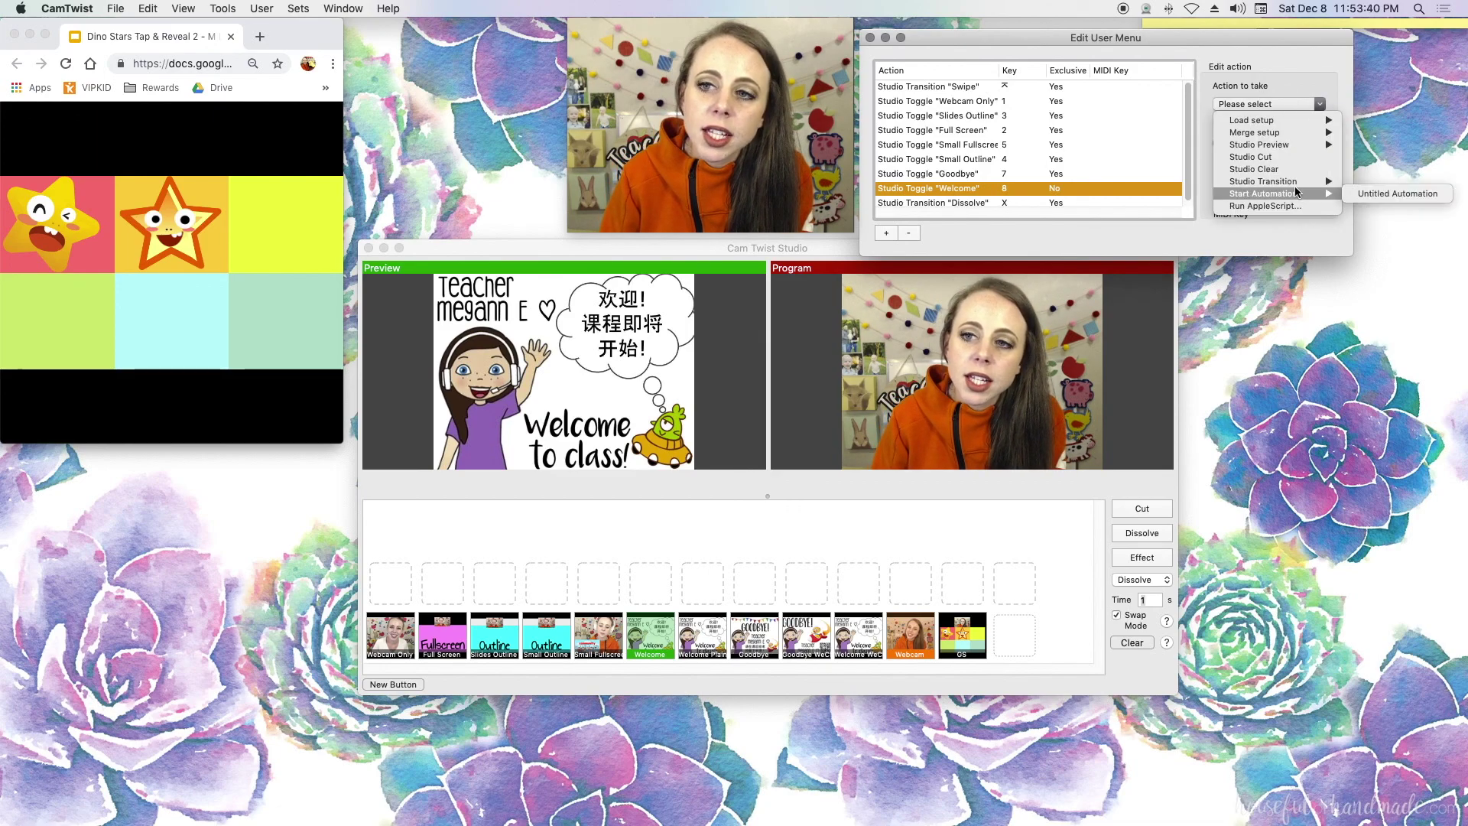
{"action": "mouse_move", "coordinate": [1296, 181]}
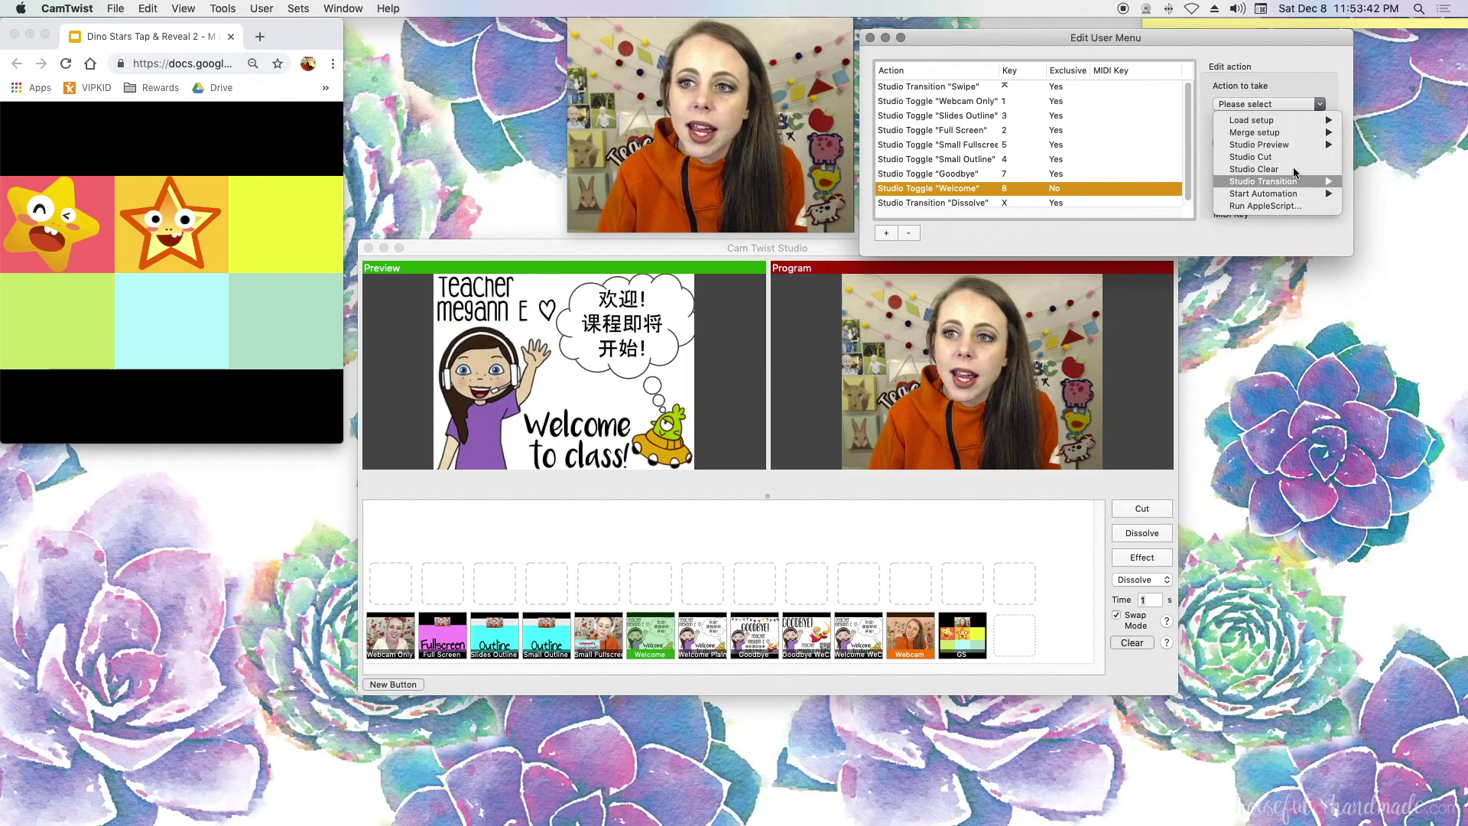
{"action": "mouse_move", "coordinate": [1291, 148]}
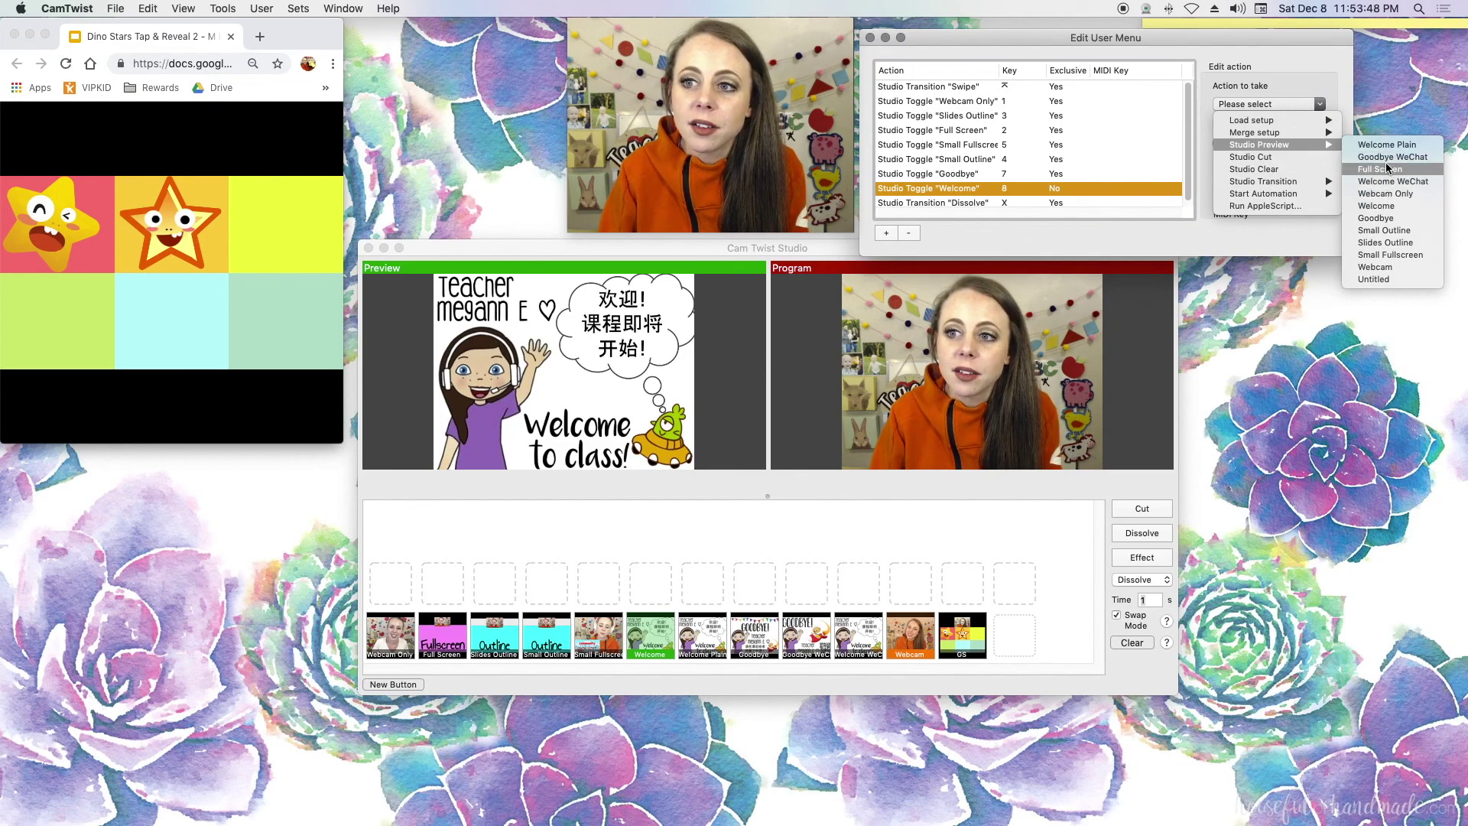
{"action": "left_click", "coordinate": [1380, 204]}
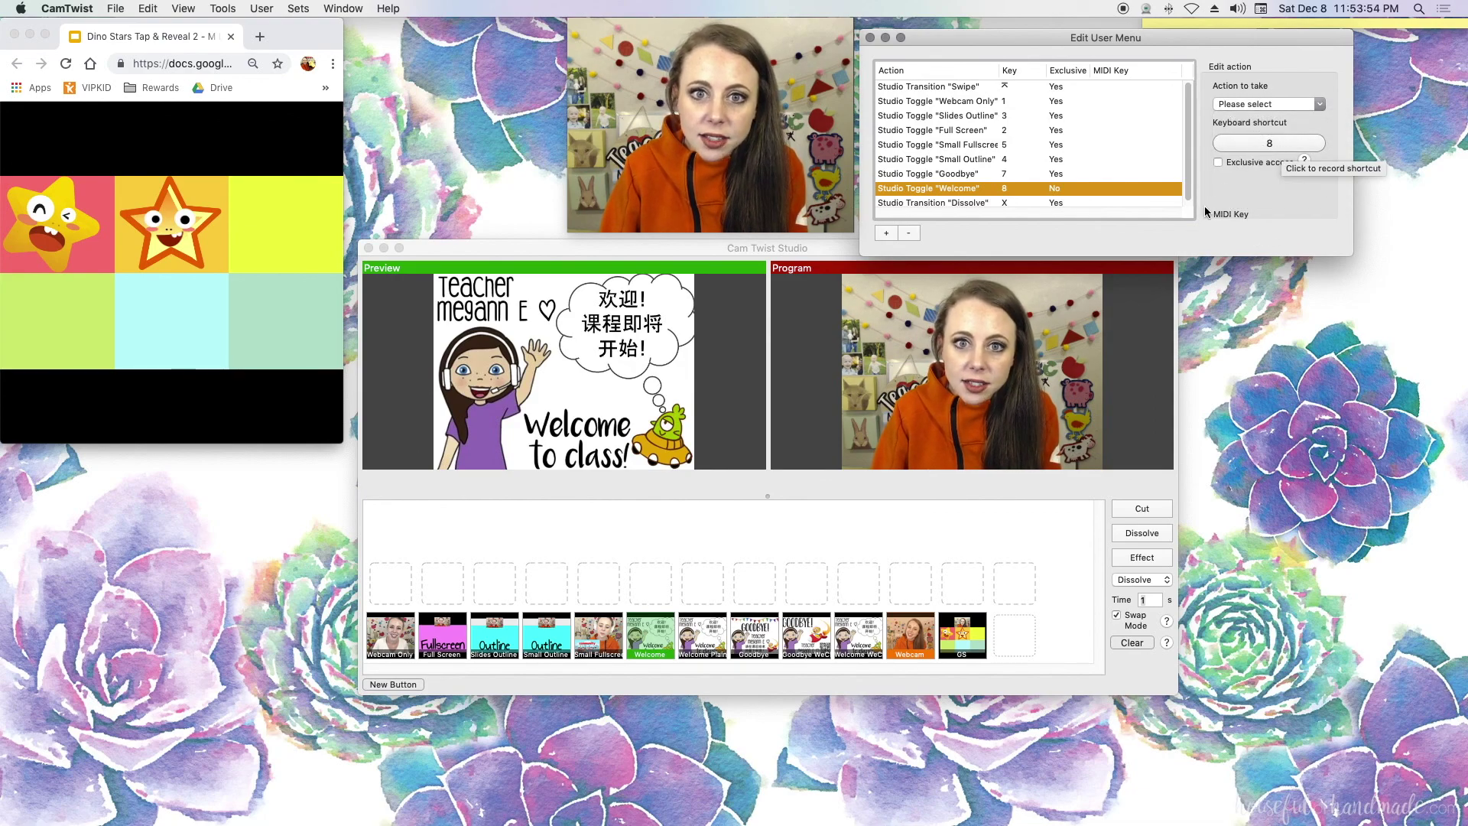
{"action": "left_click", "coordinate": [1201, 239]}
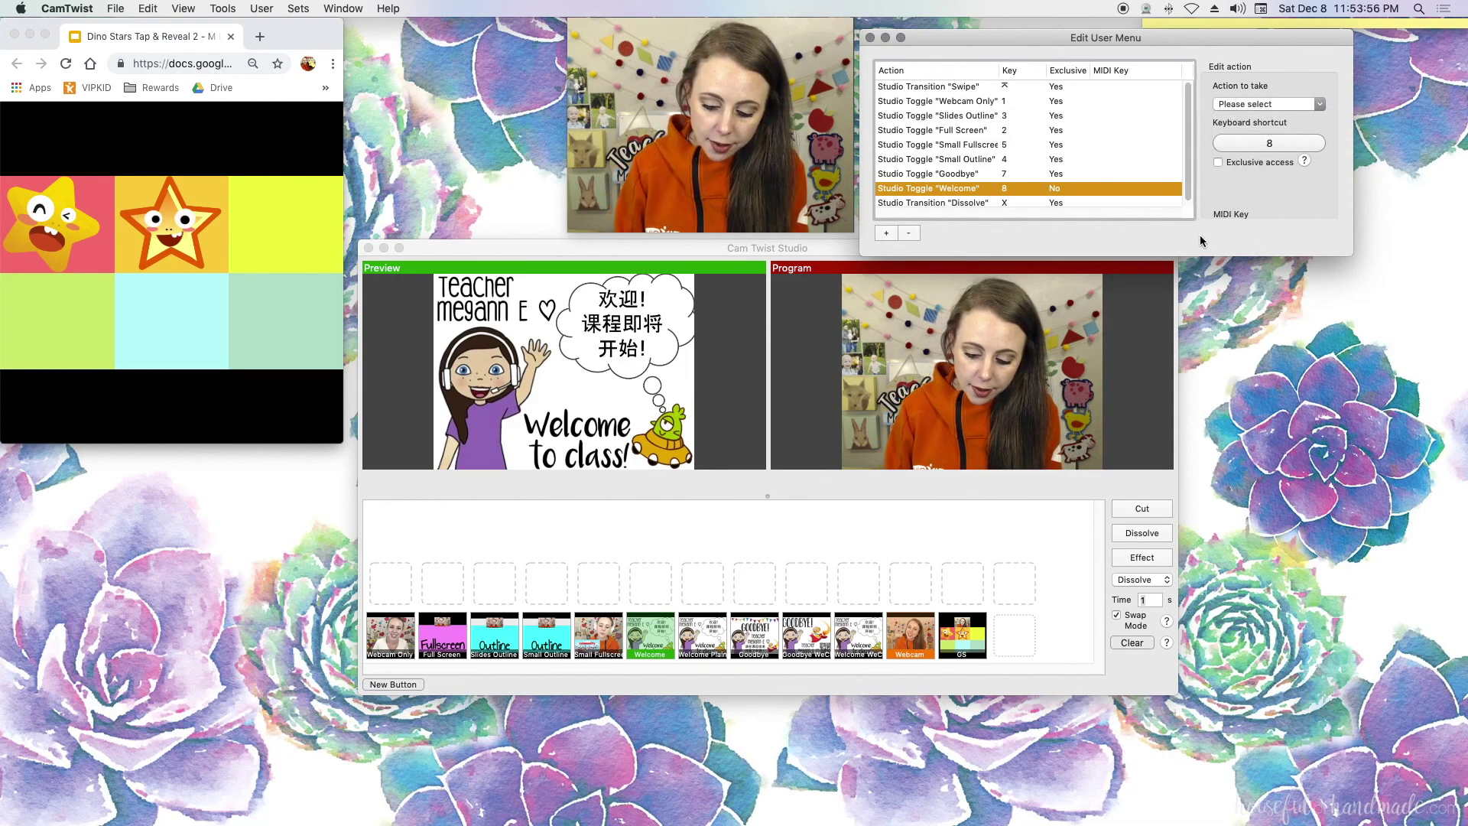
- Air the Welcome slide with 8, then Goodbye with 7 and X, returning to the webcam with 1
{"action": "key", "text": "8"}
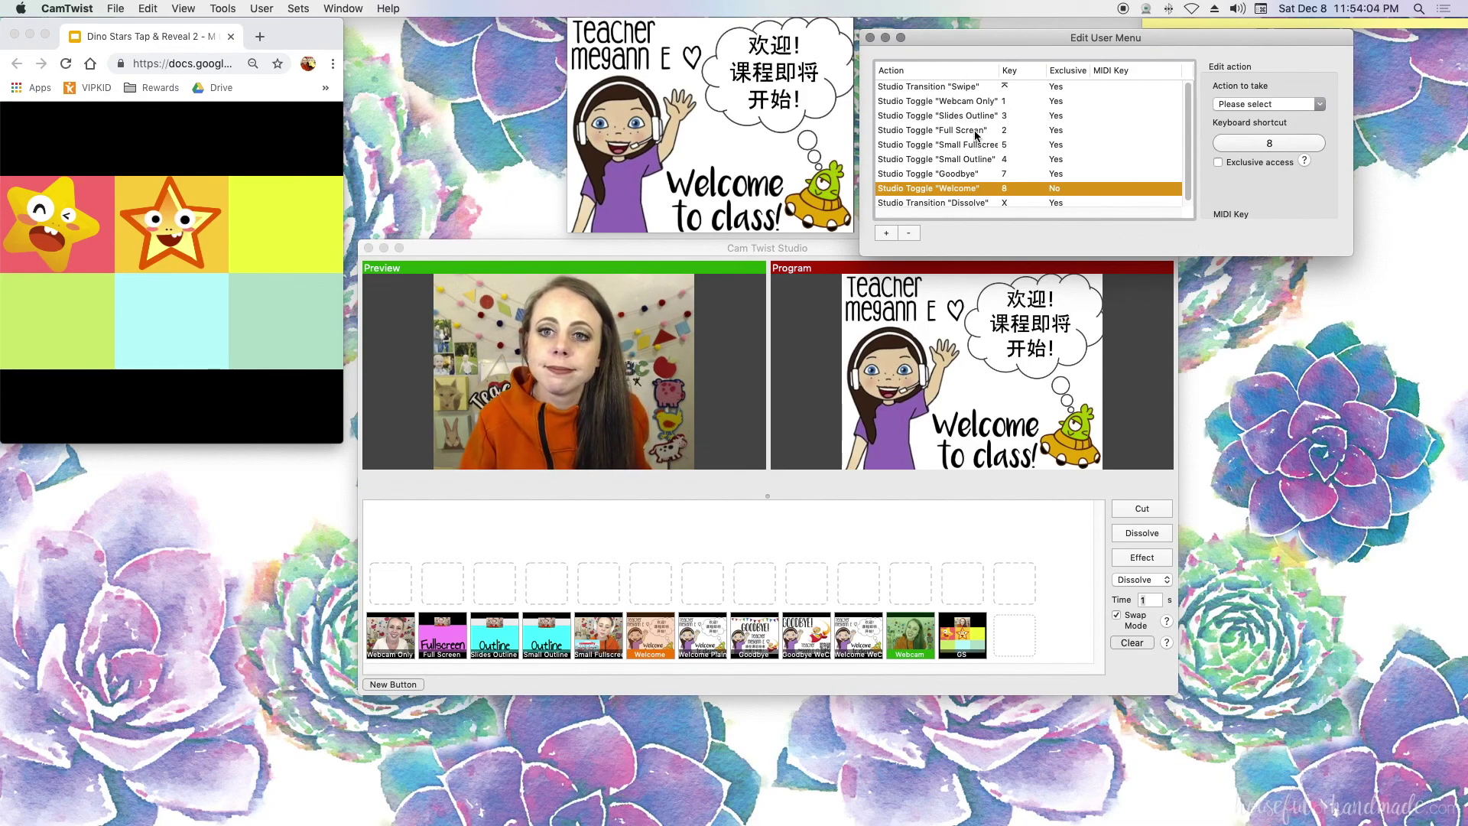
{"action": "left_click", "coordinate": [969, 175]}
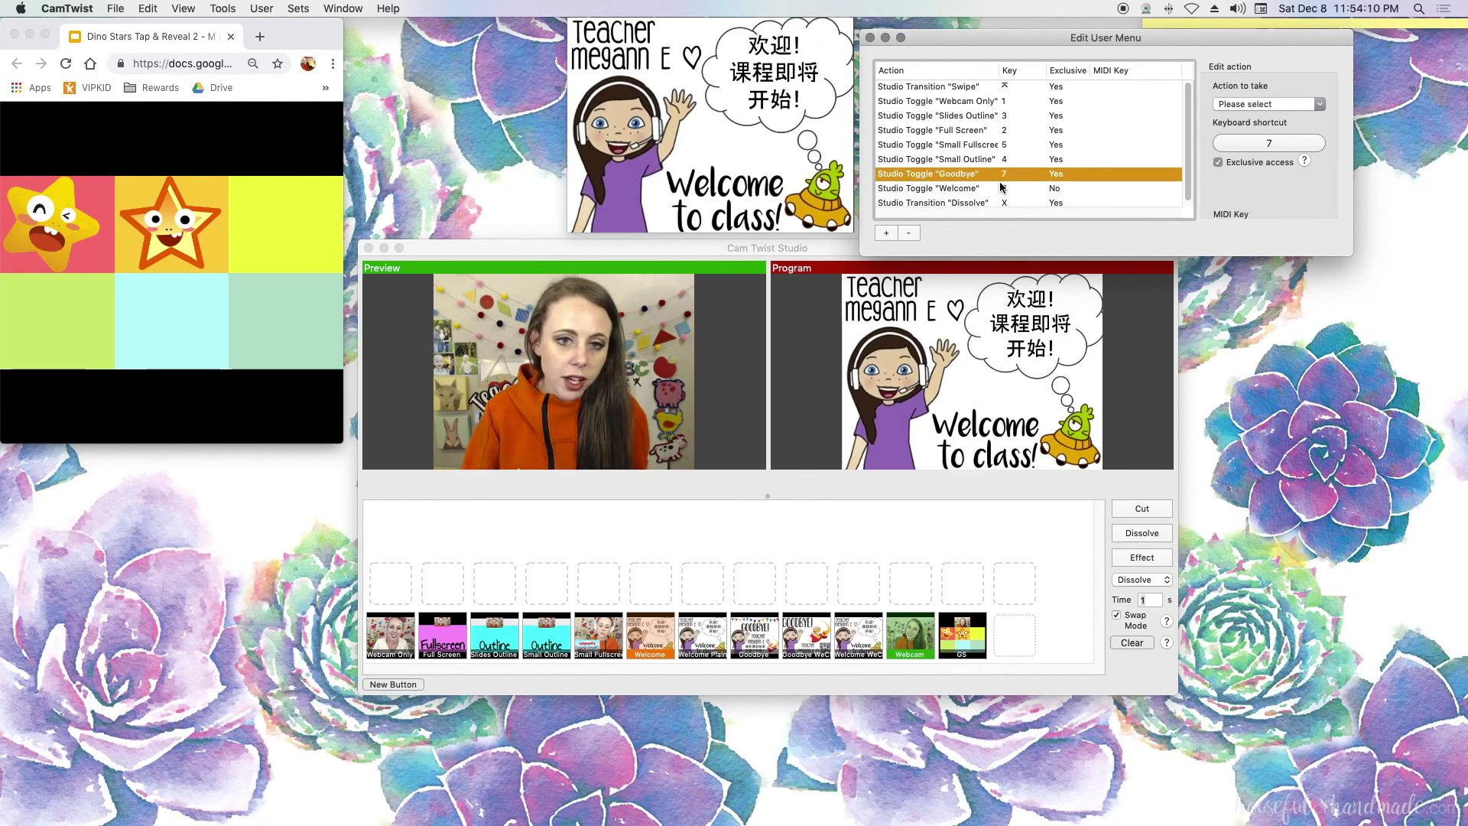
{"action": "key", "text": "7"}
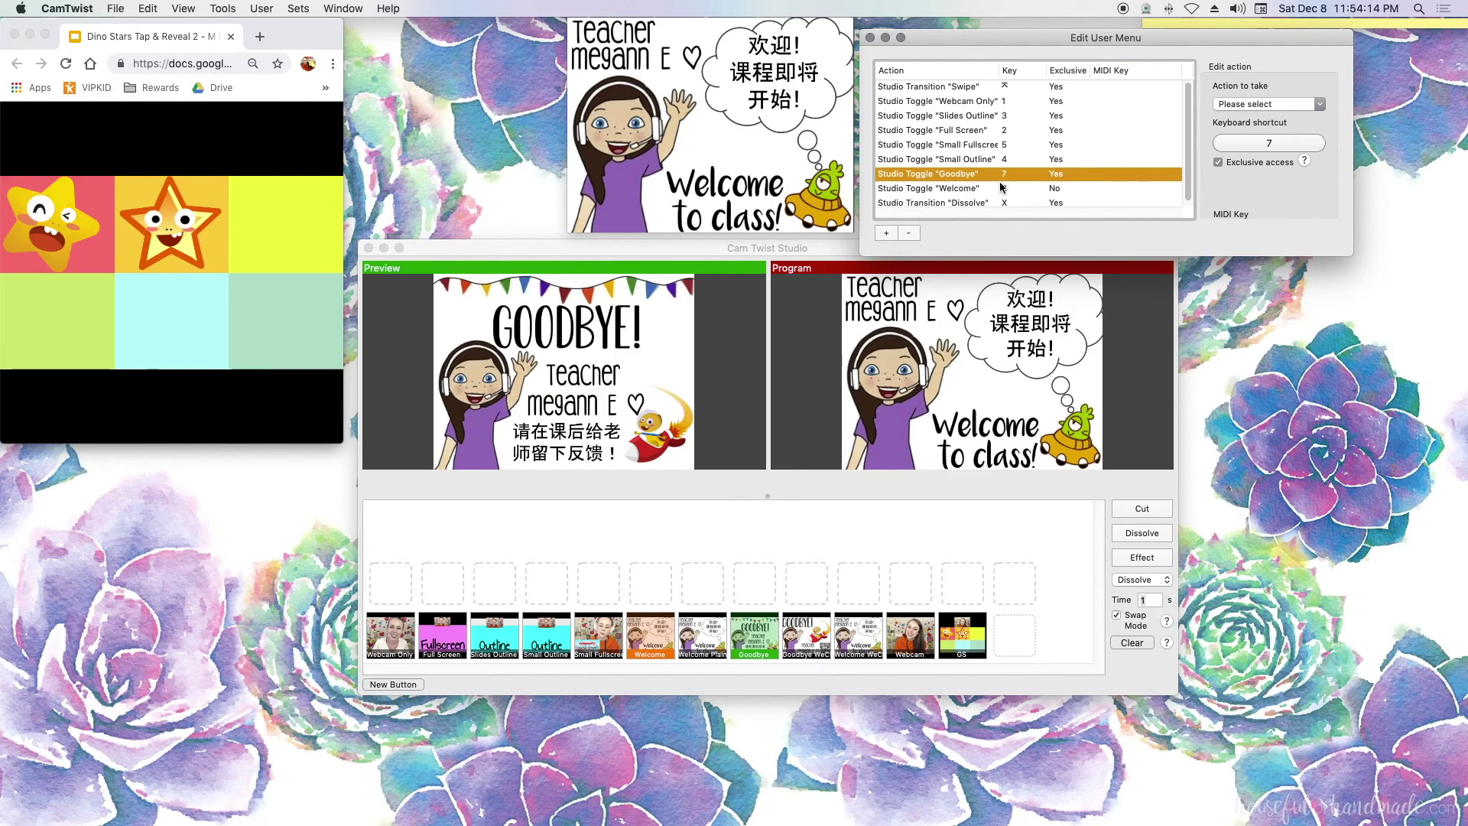
{"action": "key", "text": "x"}
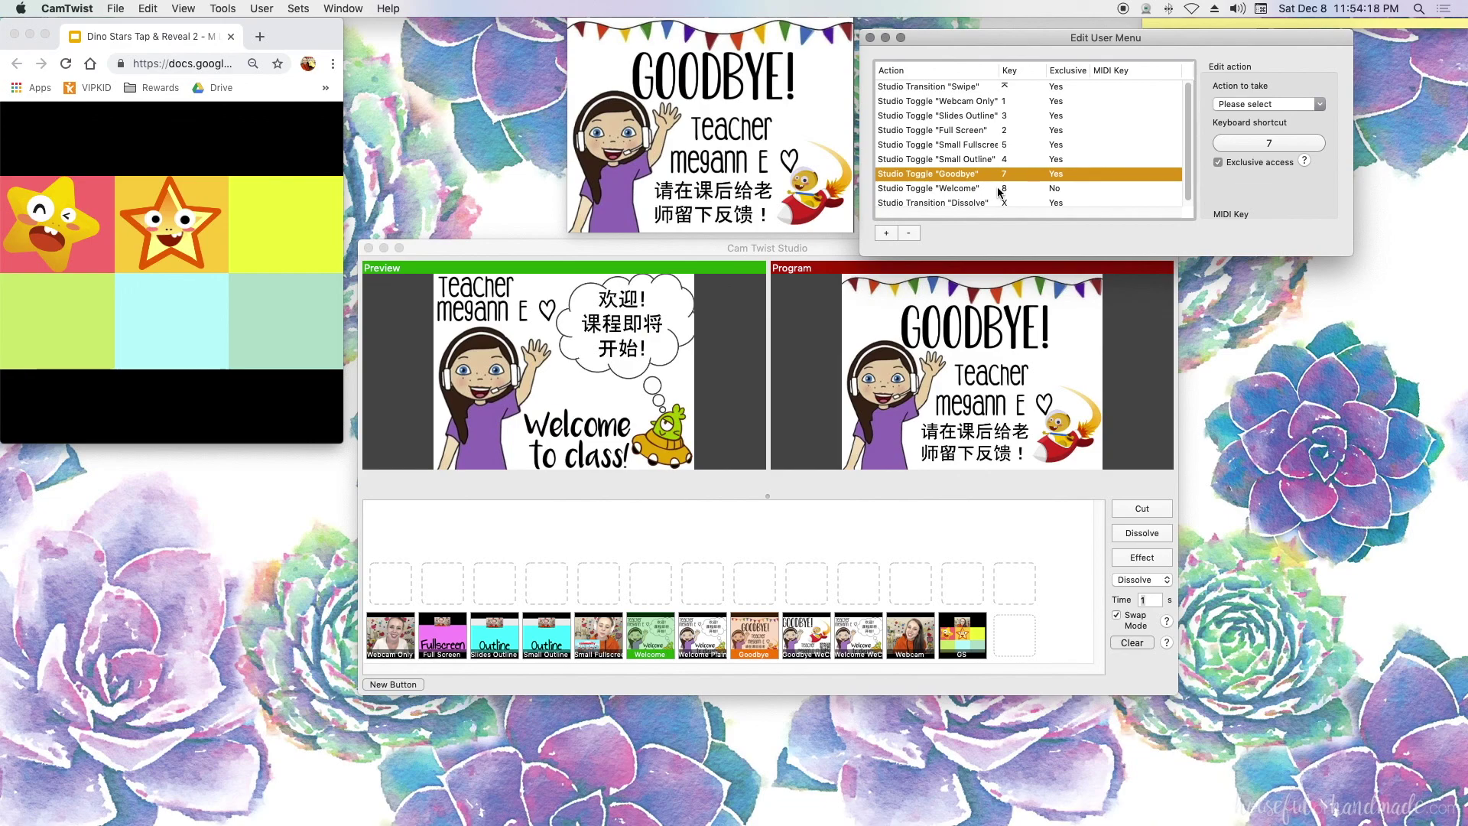
{"action": "key", "text": "1"}
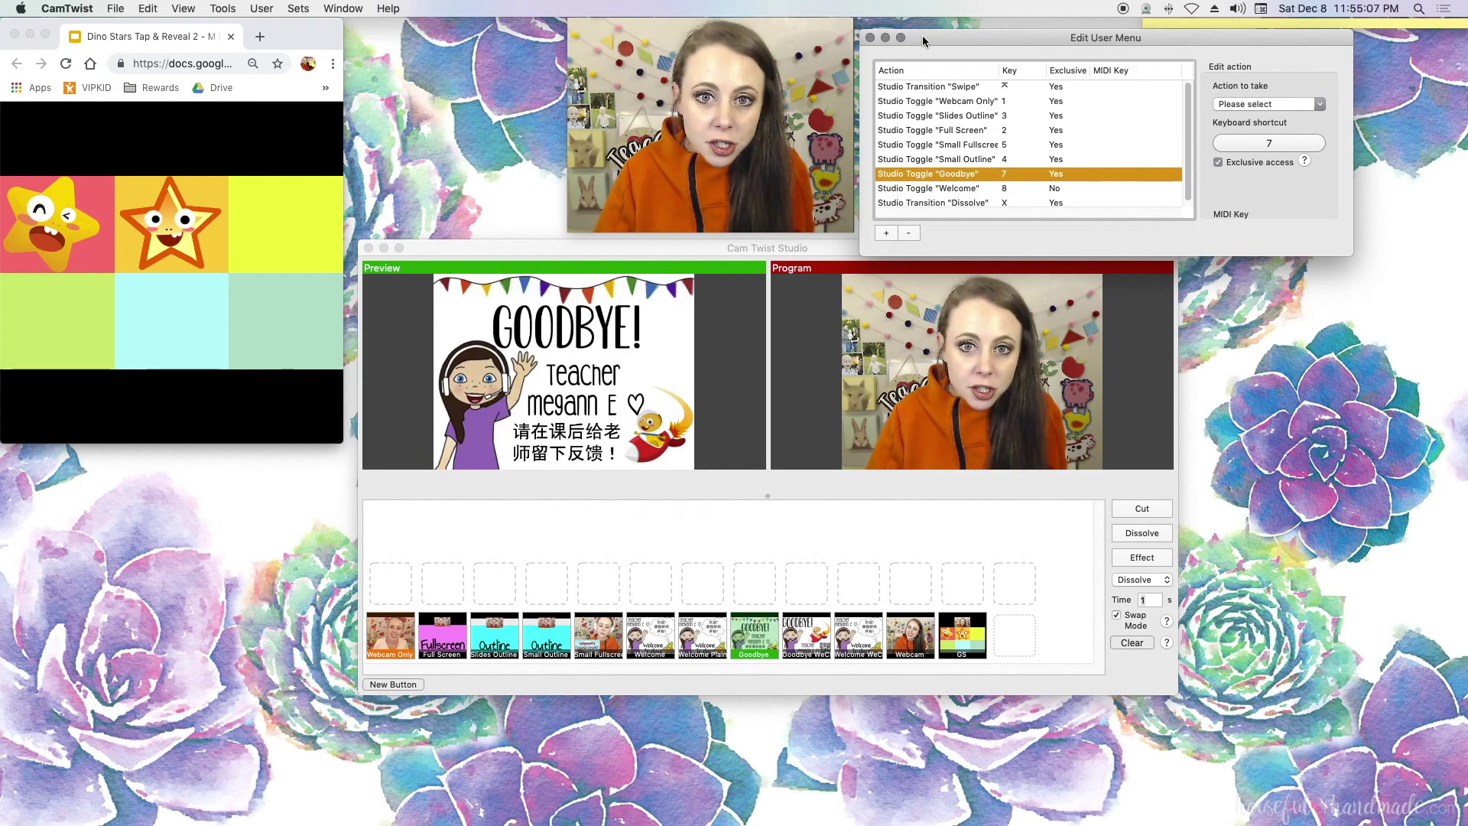
- Dissolve the GS layout on air, then click the slide to reveal the stars and bottom-middle dinosaur
{"action": "left_click", "coordinate": [959, 632]}
{"action": "left_click", "coordinate": [898, 479]}
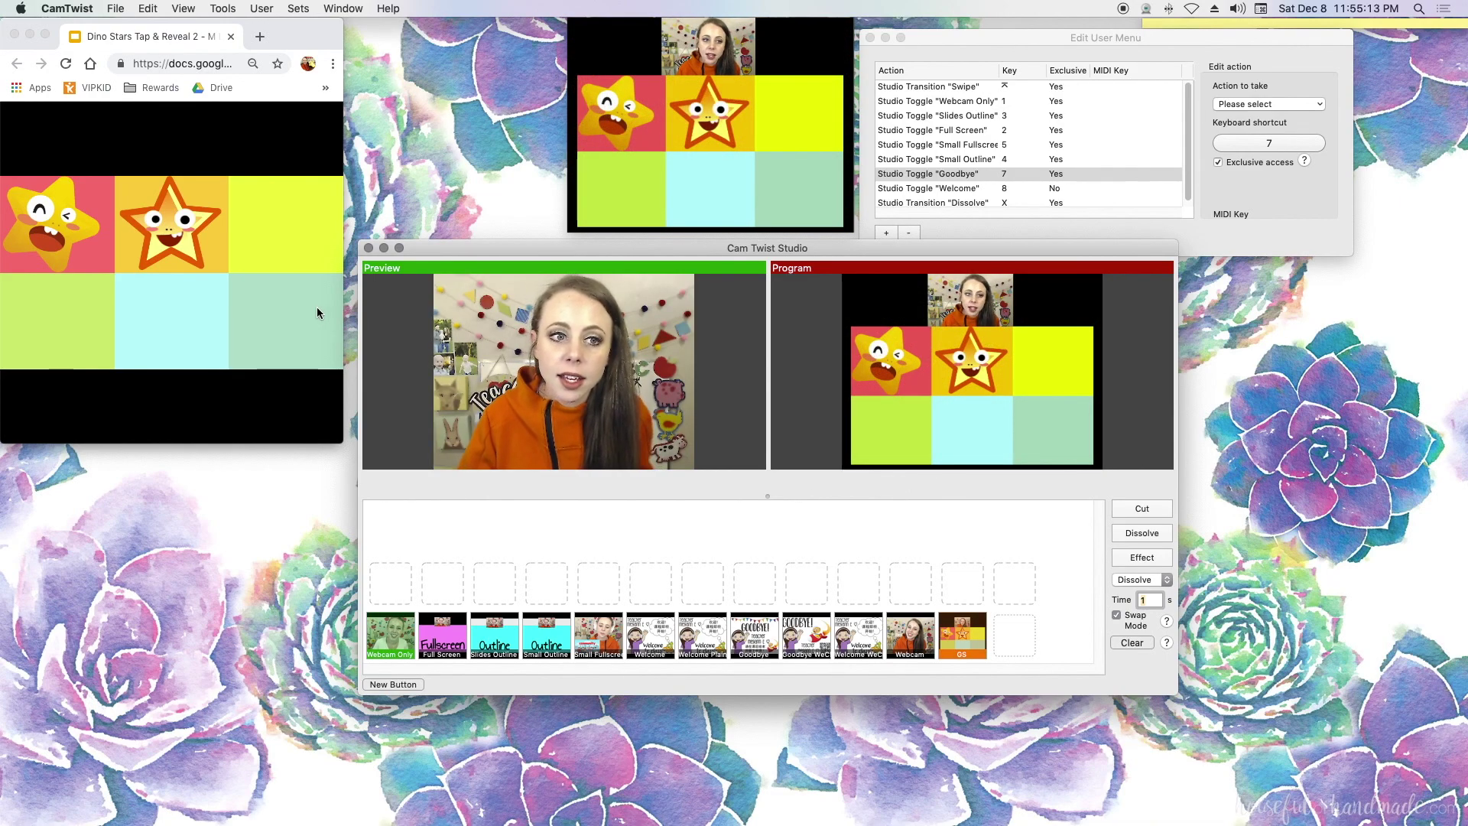
{"action": "left_click", "coordinate": [312, 334]}
{"action": "left_click", "coordinate": [314, 328]}
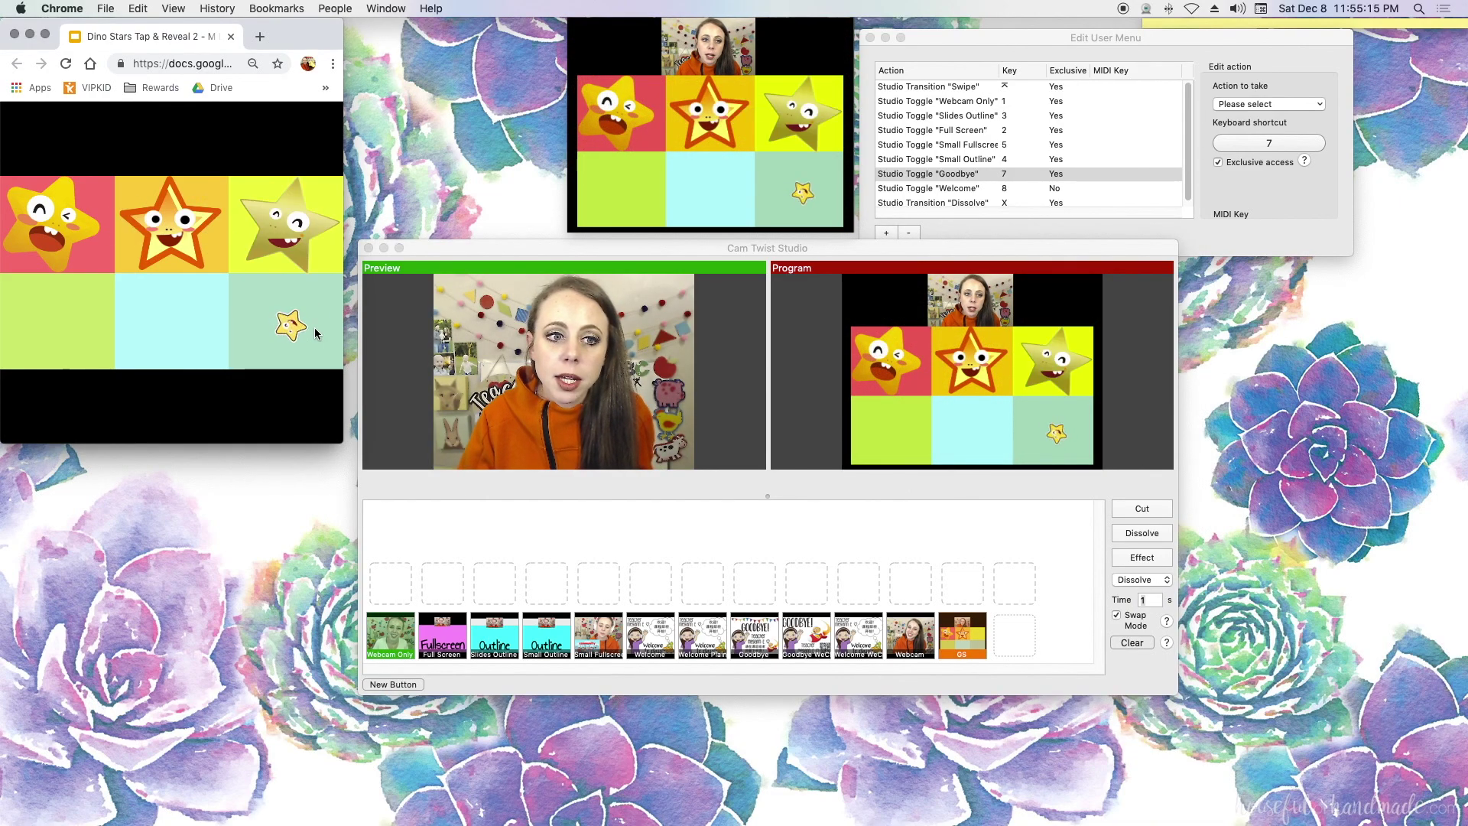
{"action": "left_click", "coordinate": [314, 327]}
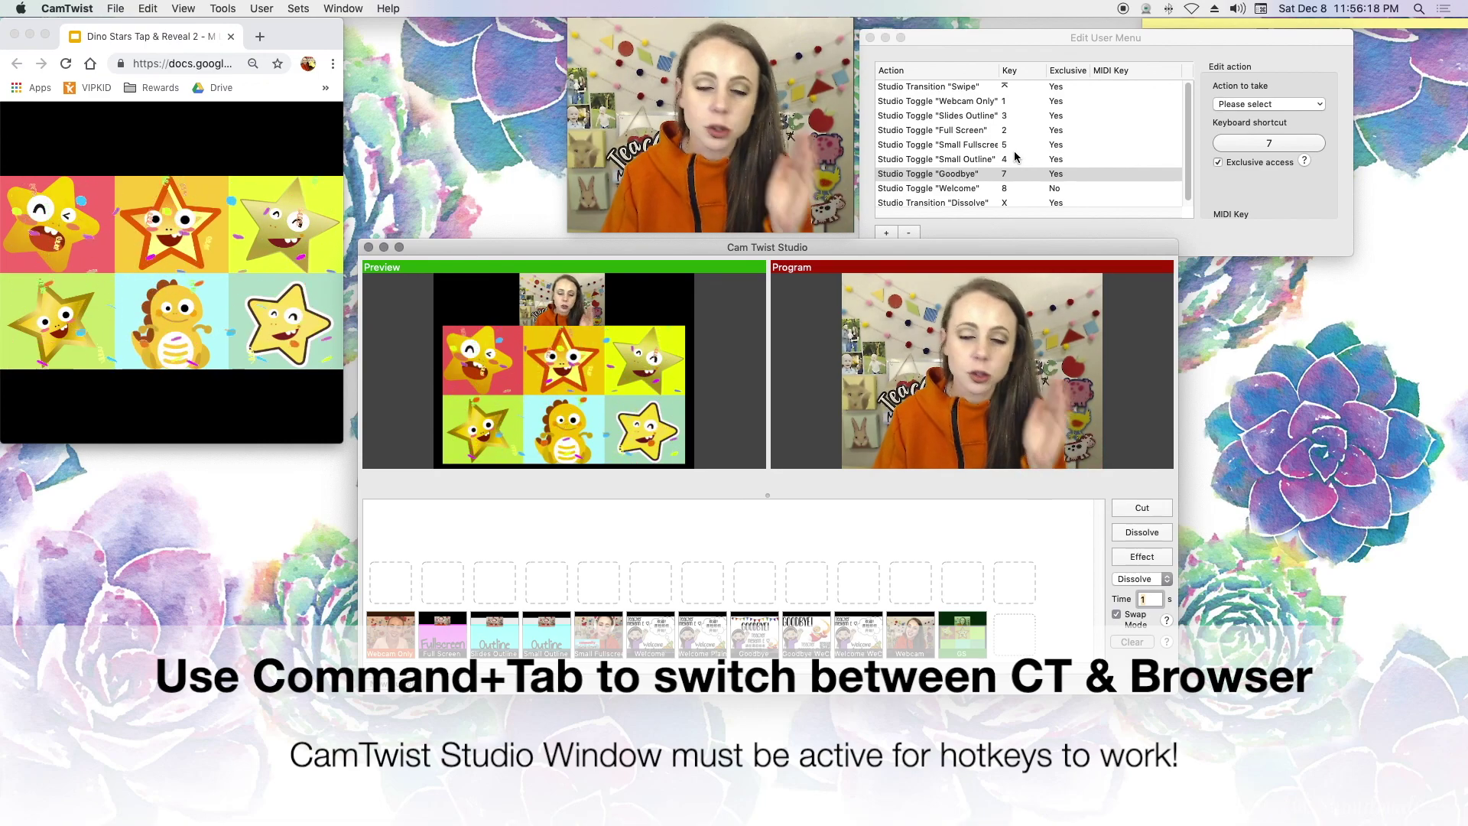
- Advance the slides to the five white circles, then dissolve that layout on air and back with X
{"action": "left_click", "coordinate": [167, 127]}
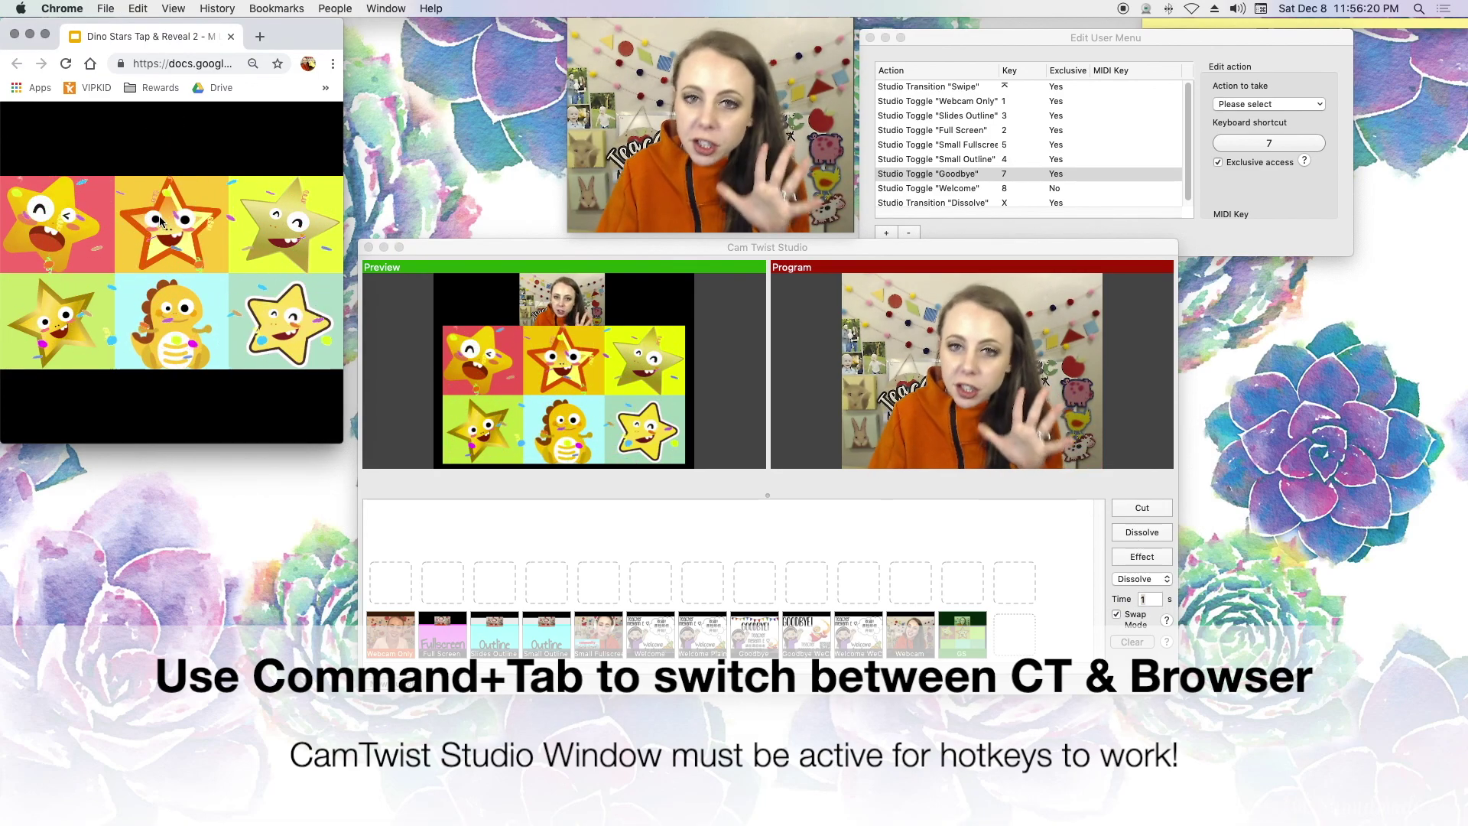
{"action": "left_click", "coordinate": [181, 242]}
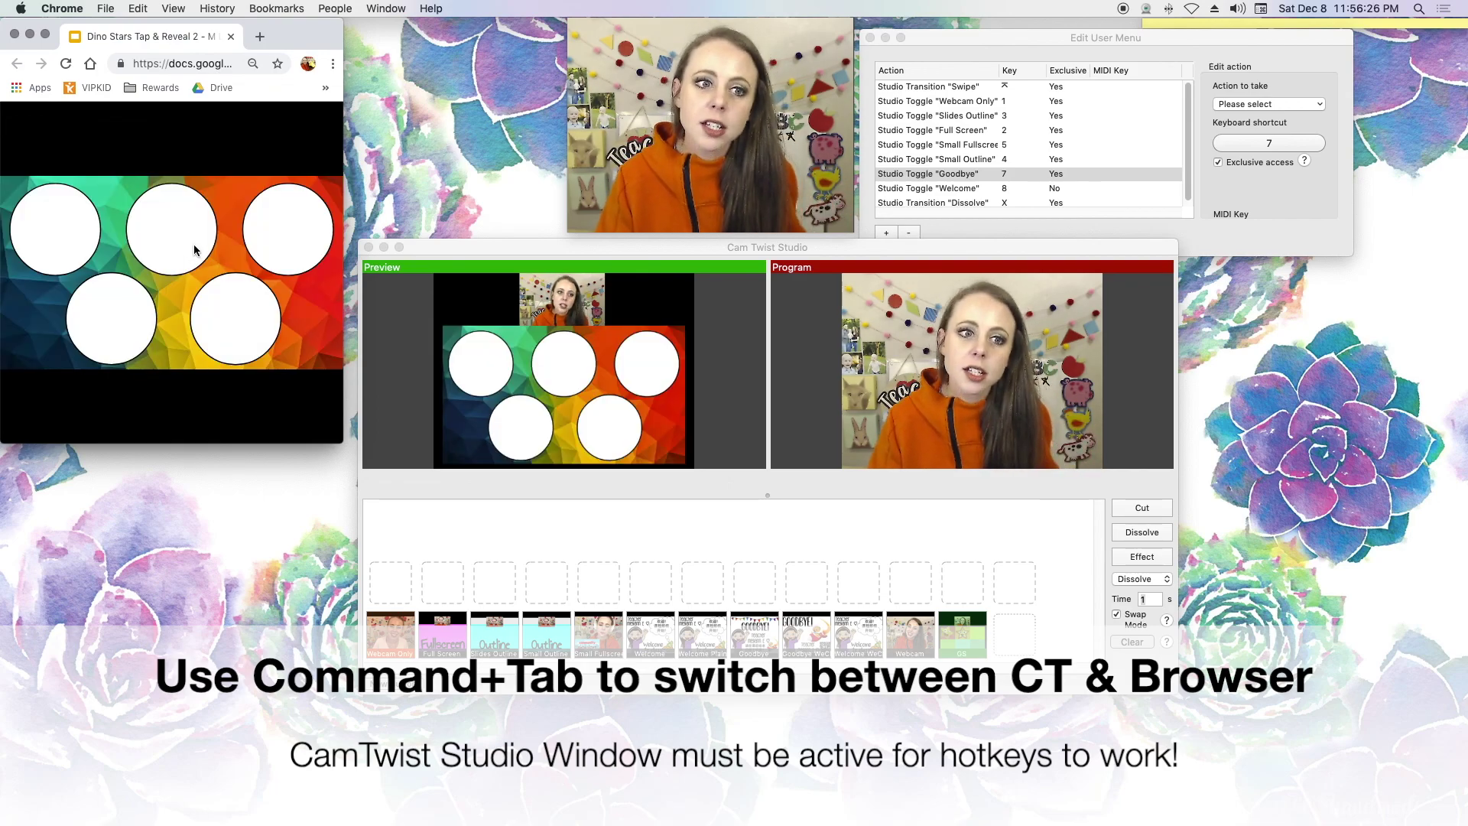
{"action": "left_click", "coordinate": [503, 246]}
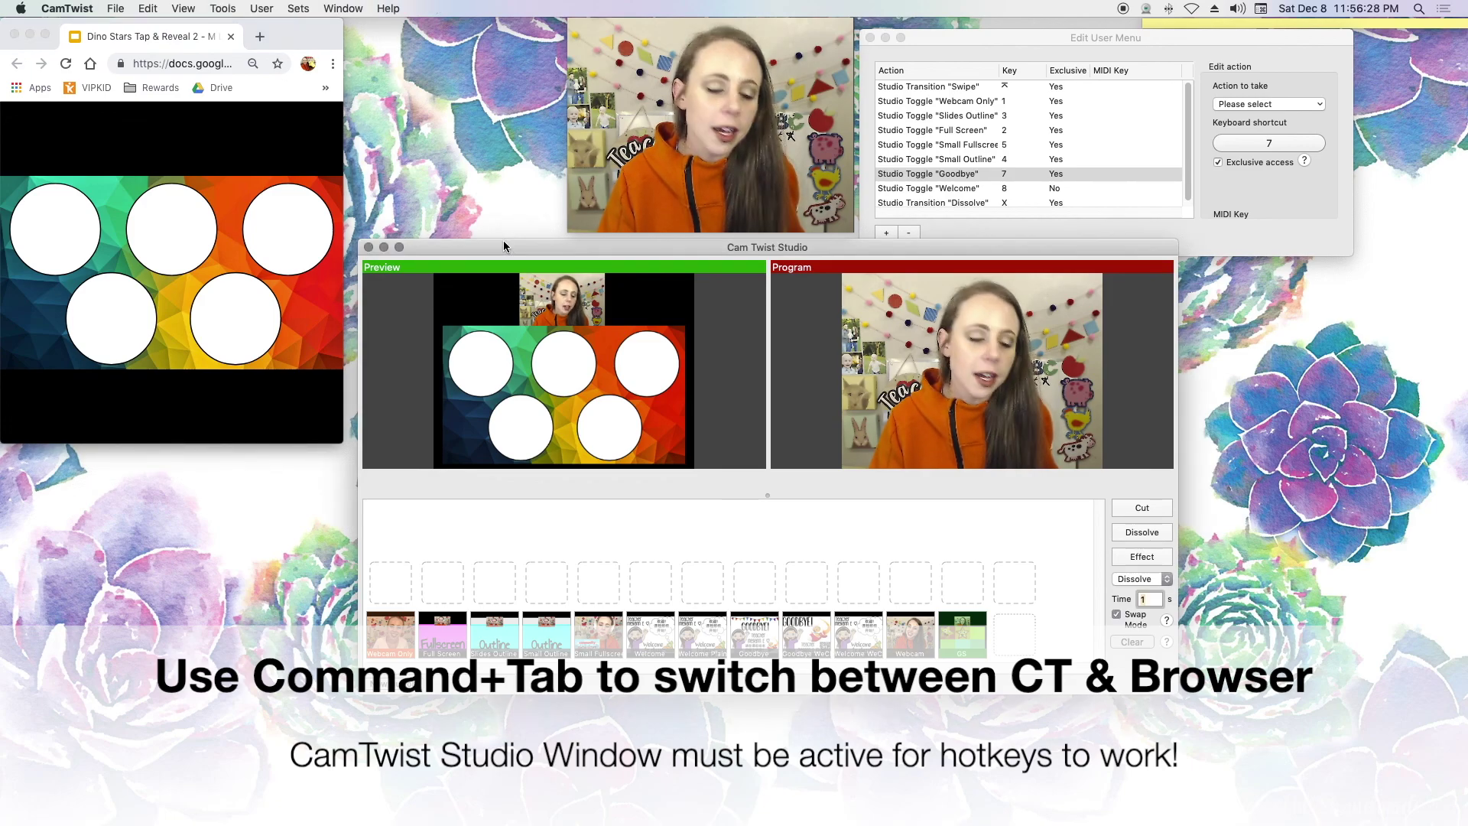
{"action": "key", "text": "x"}
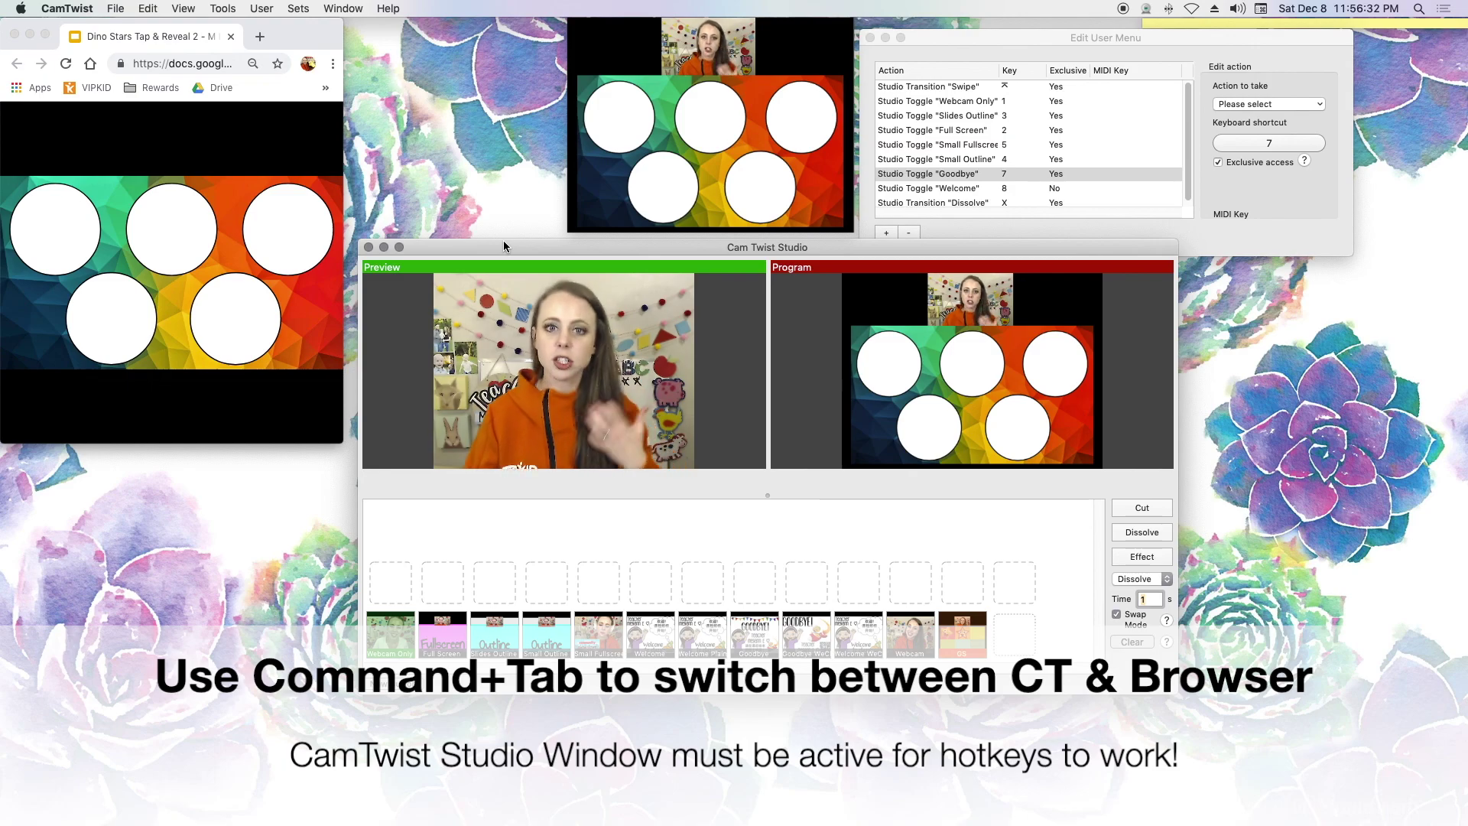
{"action": "key", "text": "x"}
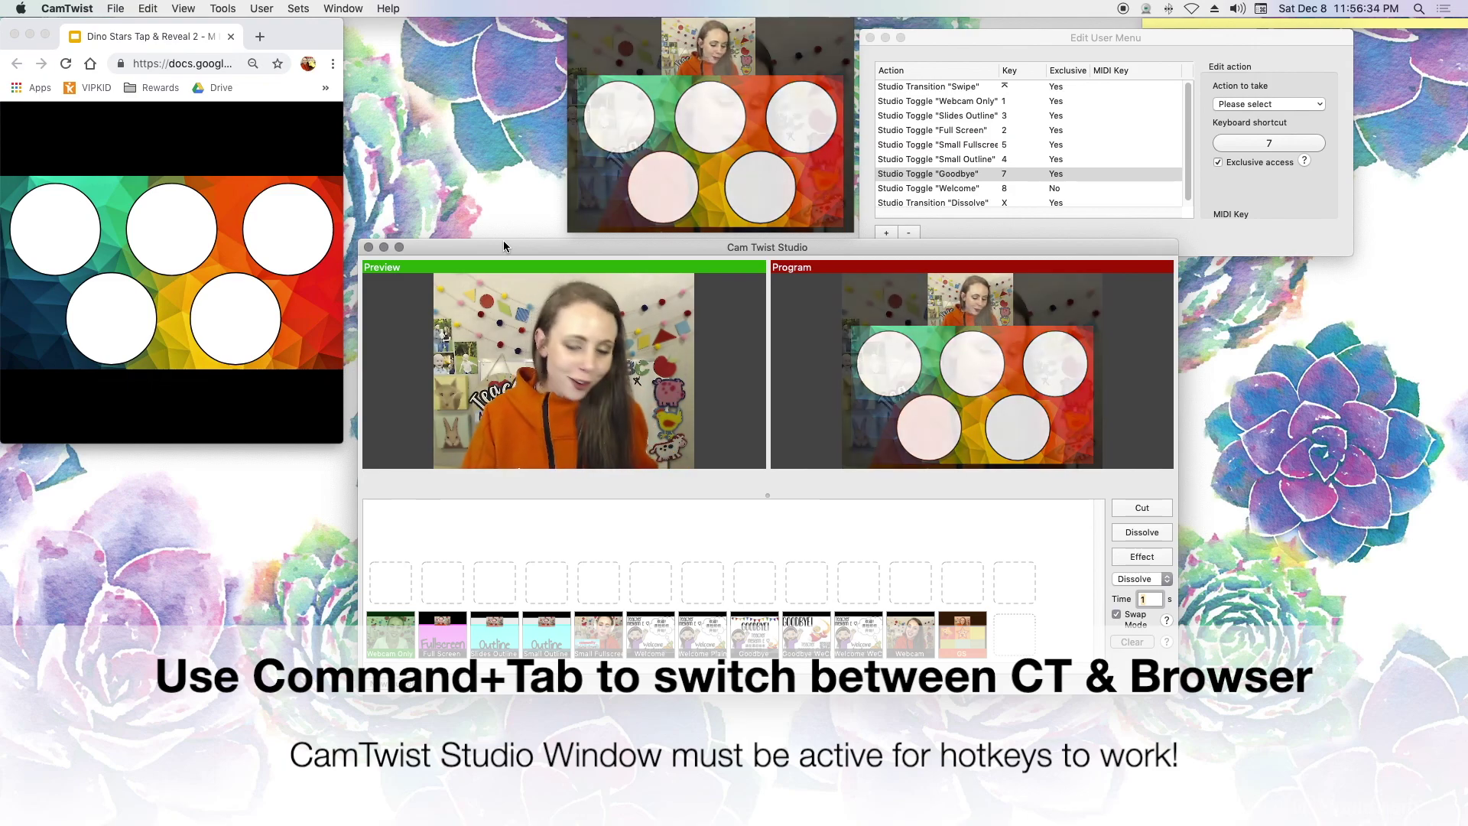